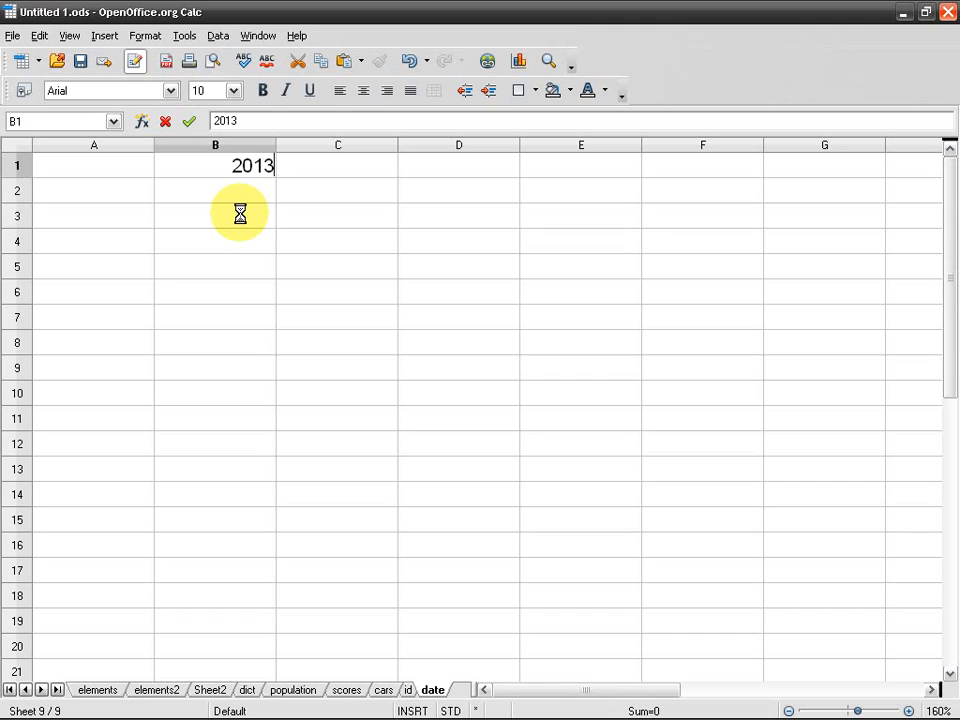
- Enter the date 2013/02/10 in cell B1
type("02")
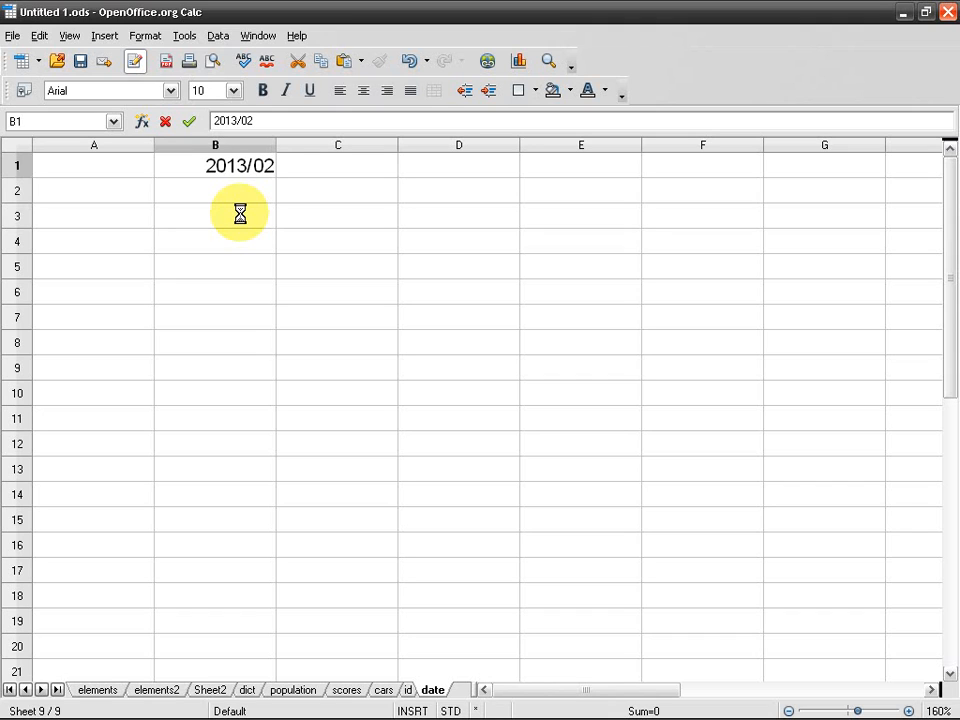
type("/10")
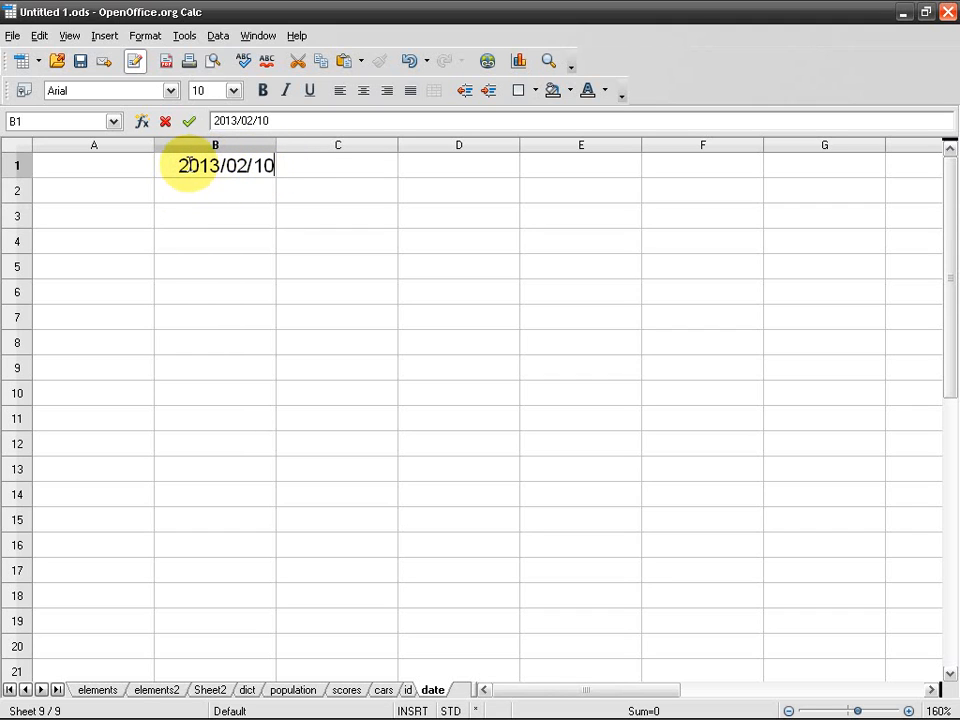
key("Return")
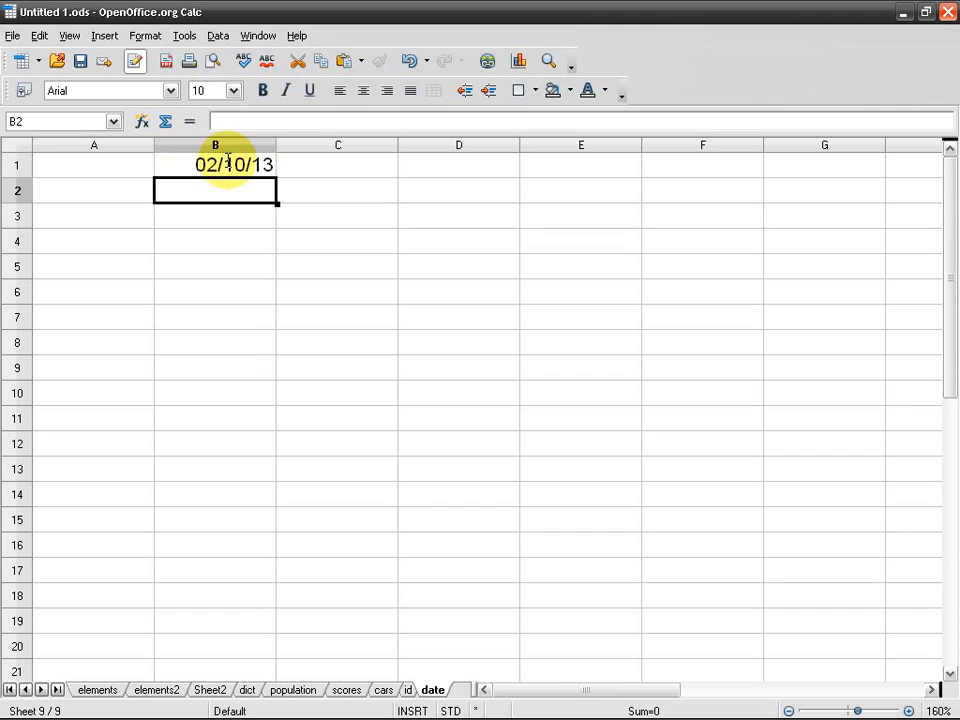
- Change the format of cell B1 from a date to the General number format
left_click(229, 165)
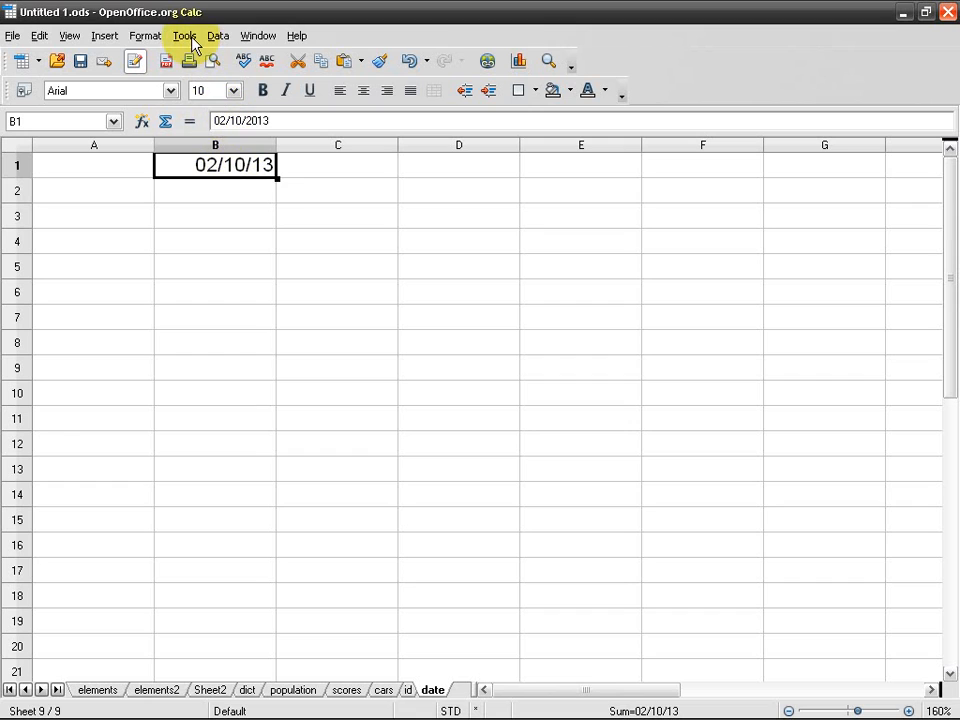
right_click(235, 165)
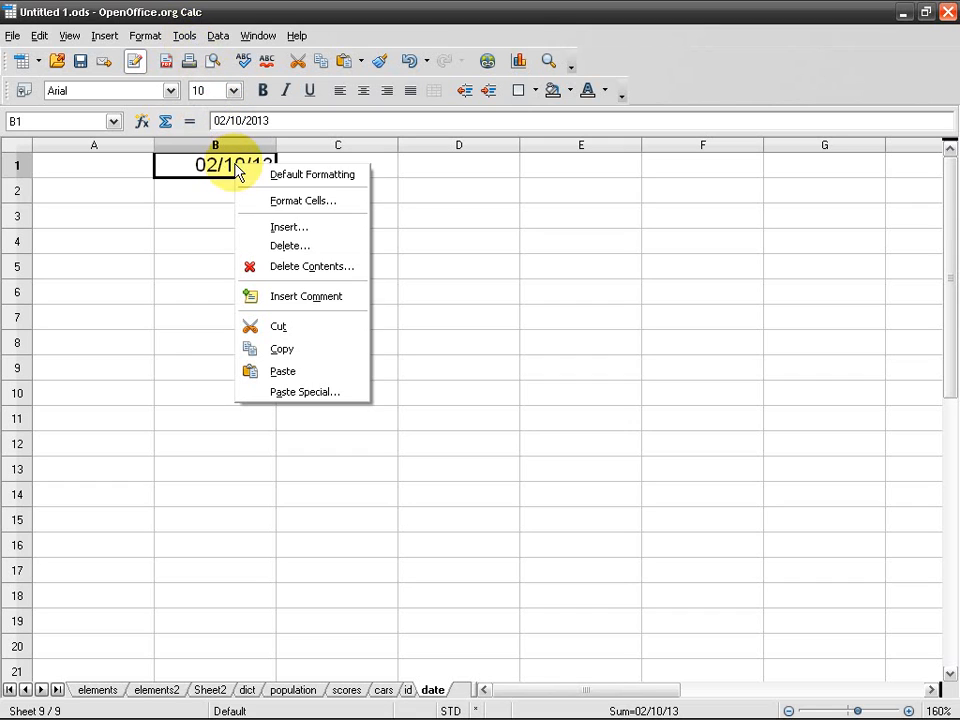
left_click(340, 210)
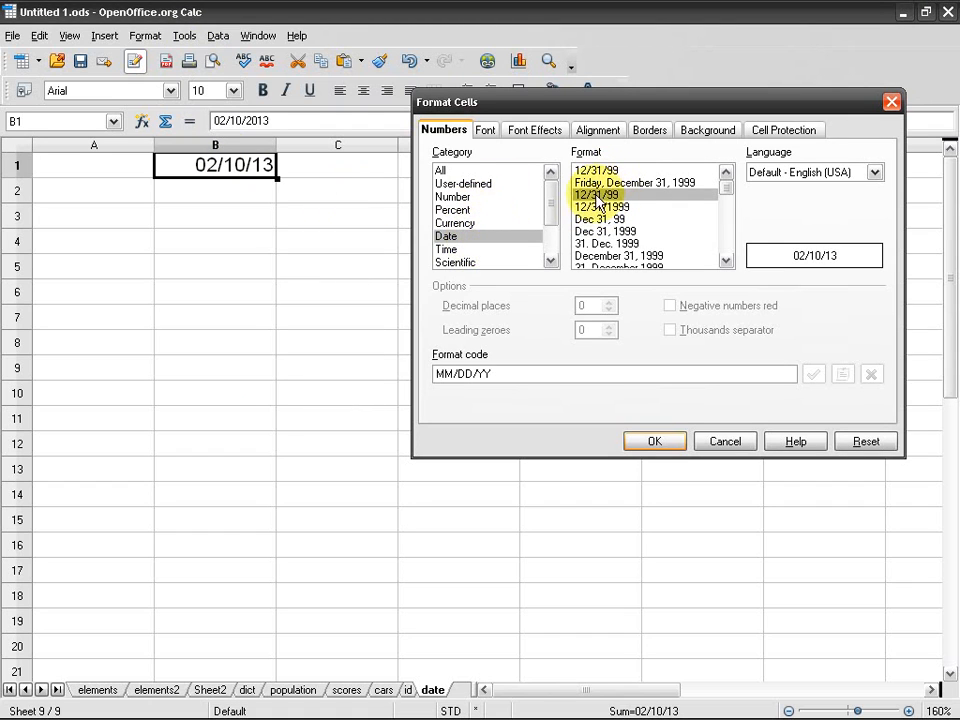
left_click(473, 198)
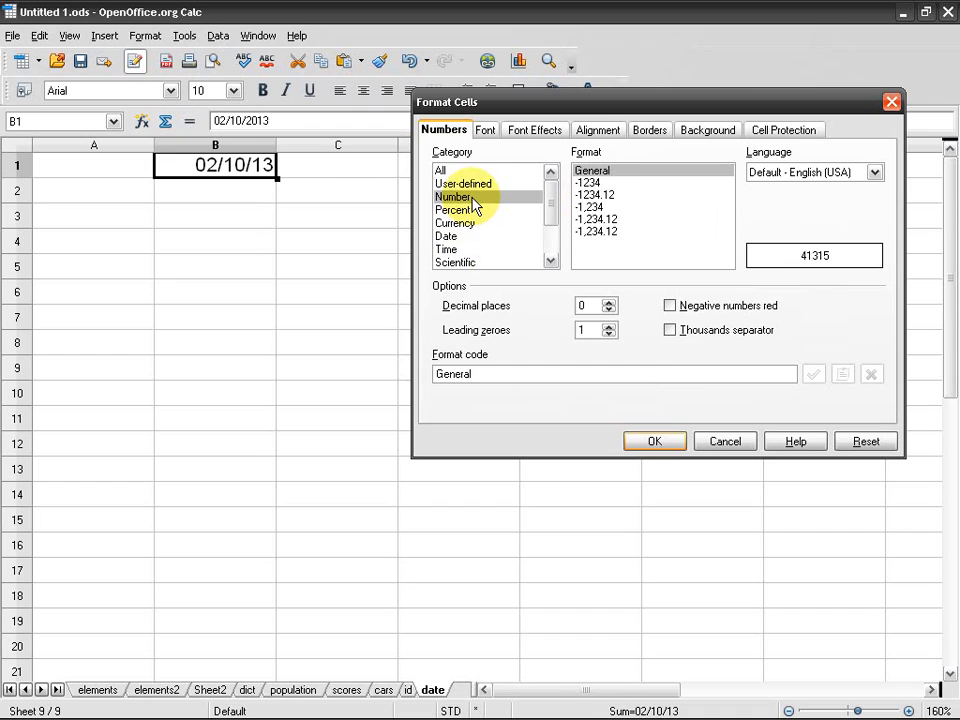
left_click(677, 443)
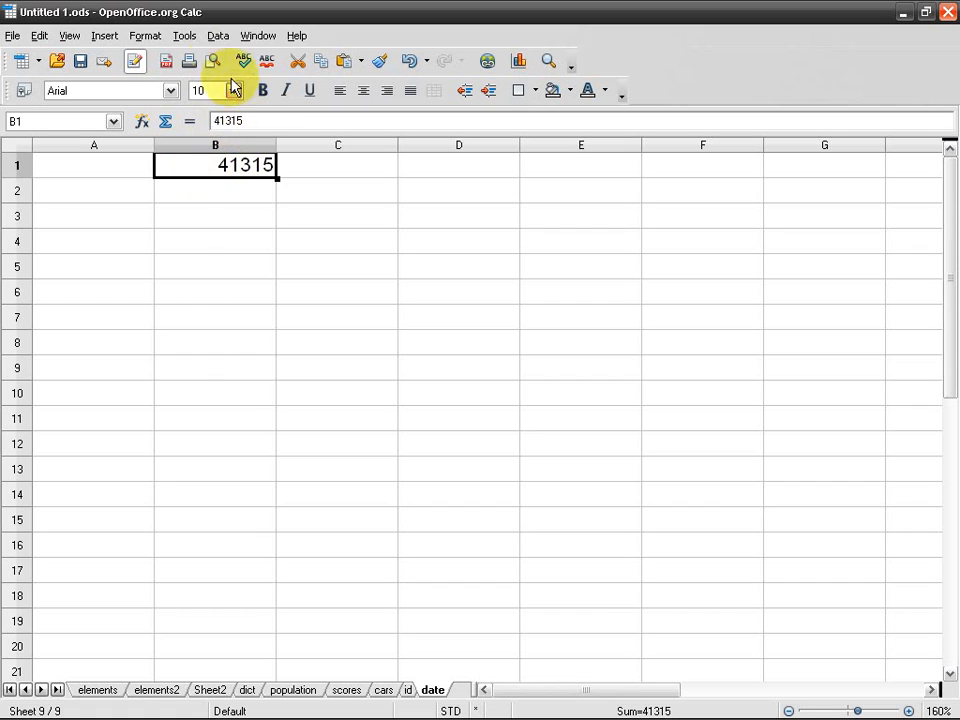
- Examine the base date setting in the spreadsheet calculation options and the two-digit year interpretation range in the general options
left_click(185, 37)
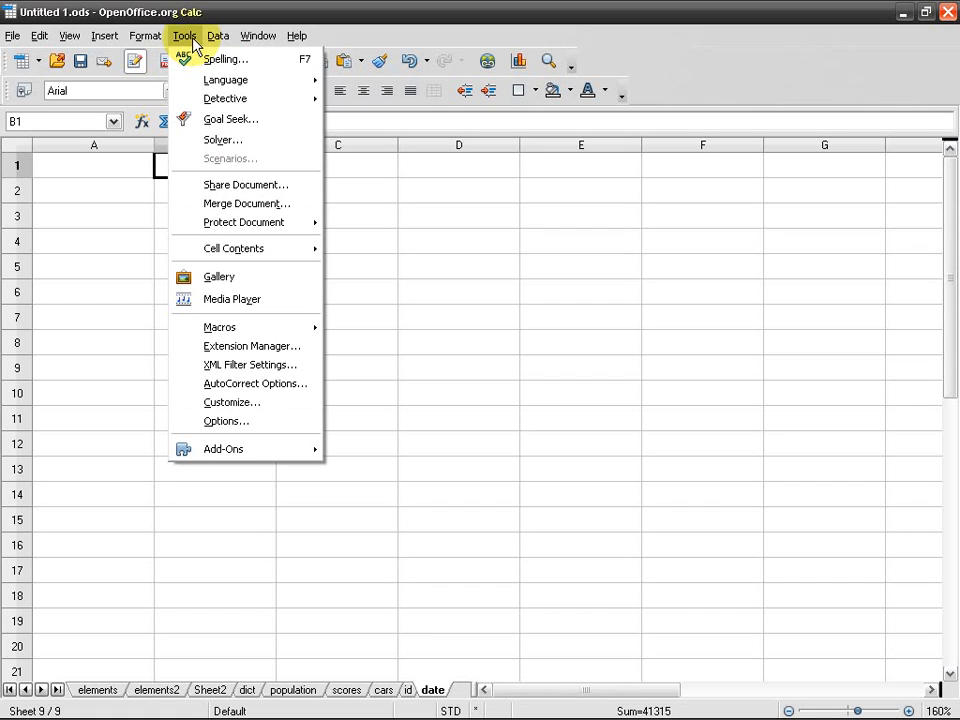
left_click(268, 422)
left_click(105, 342)
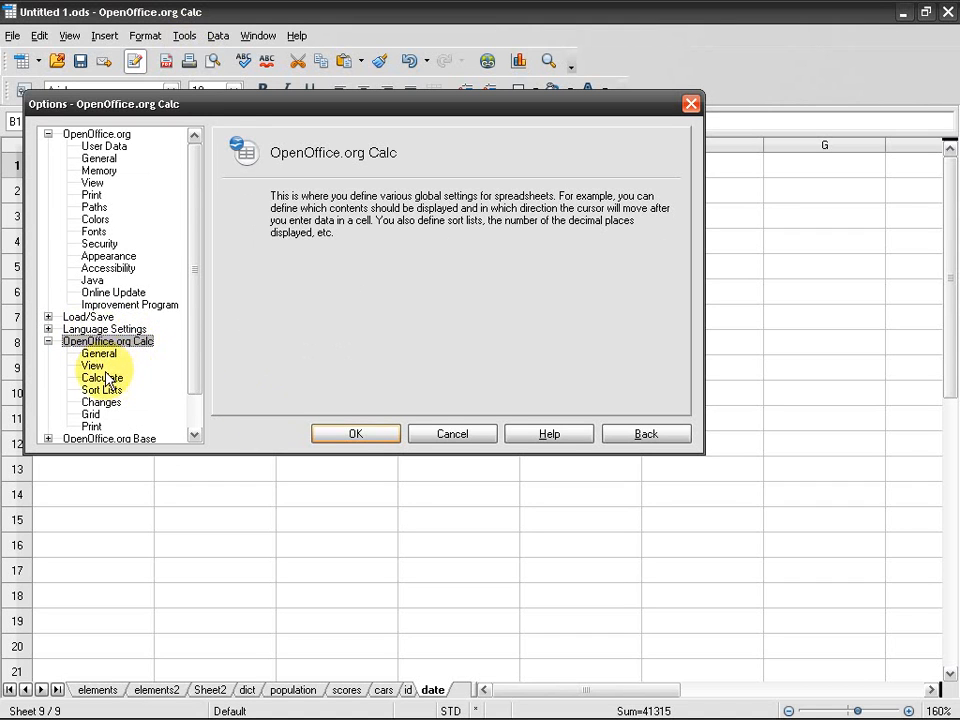
left_click(118, 378)
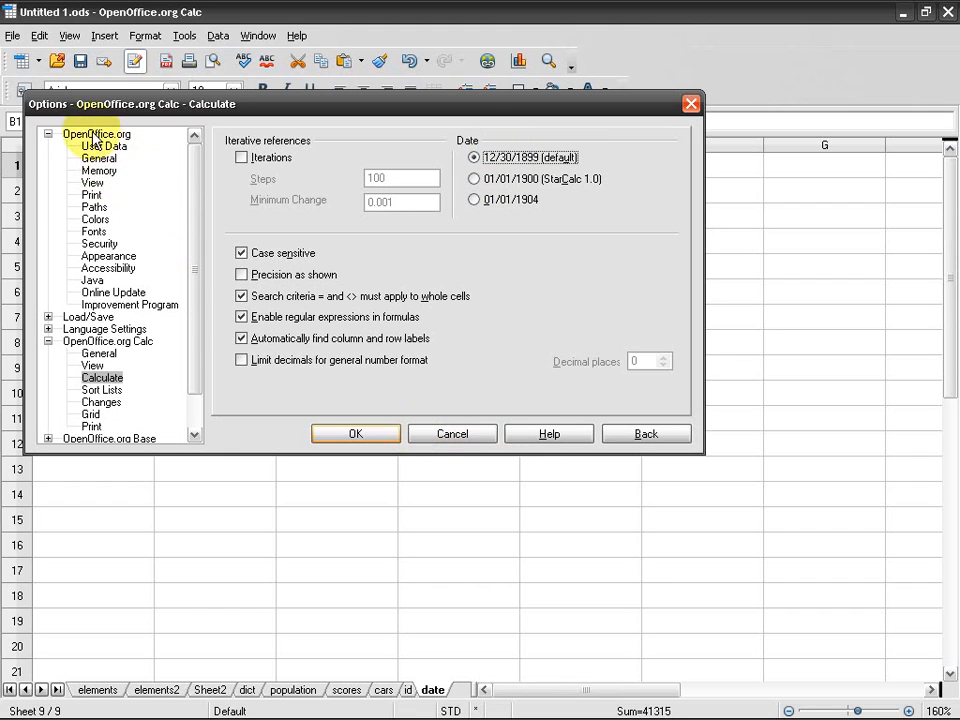
left_click(105, 161)
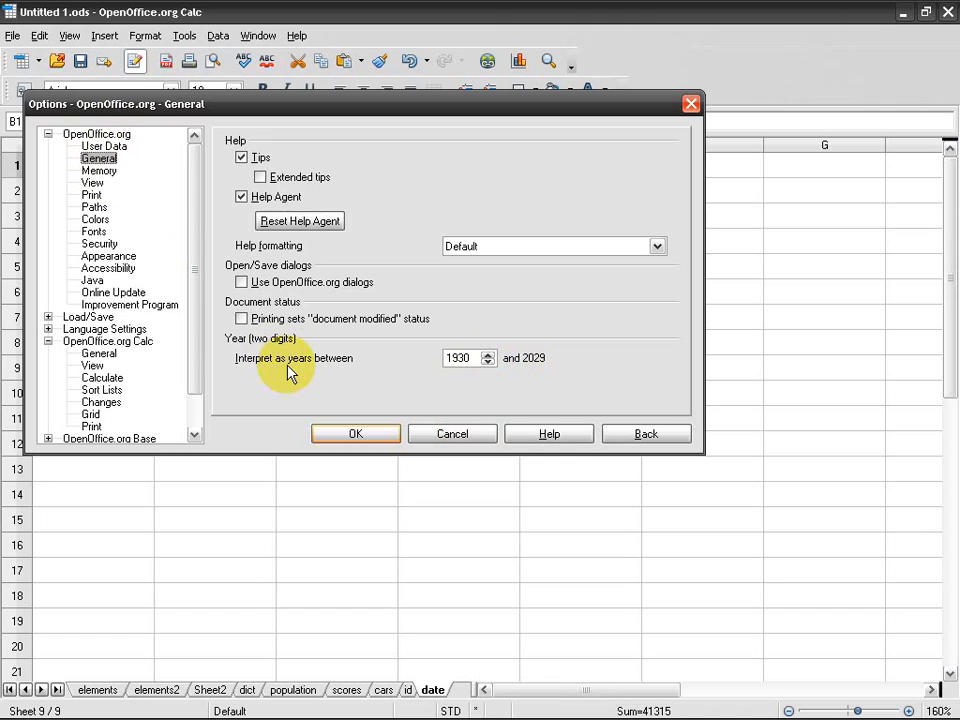
left_click_drag(472, 358, 447, 358)
left_click(473, 359)
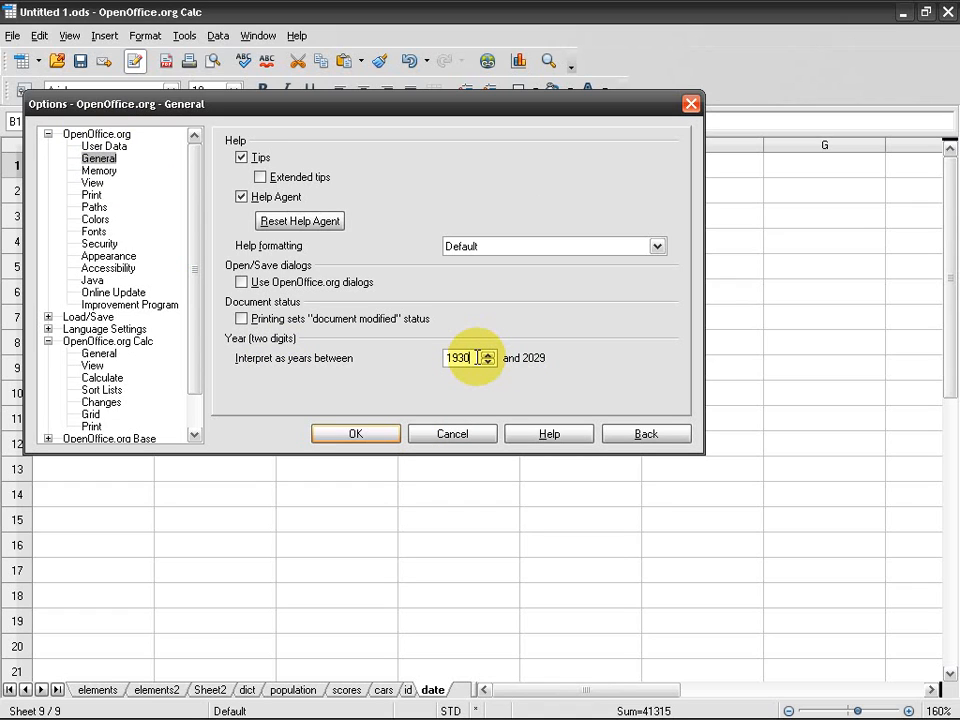
left_click_drag(448, 355, 454, 354)
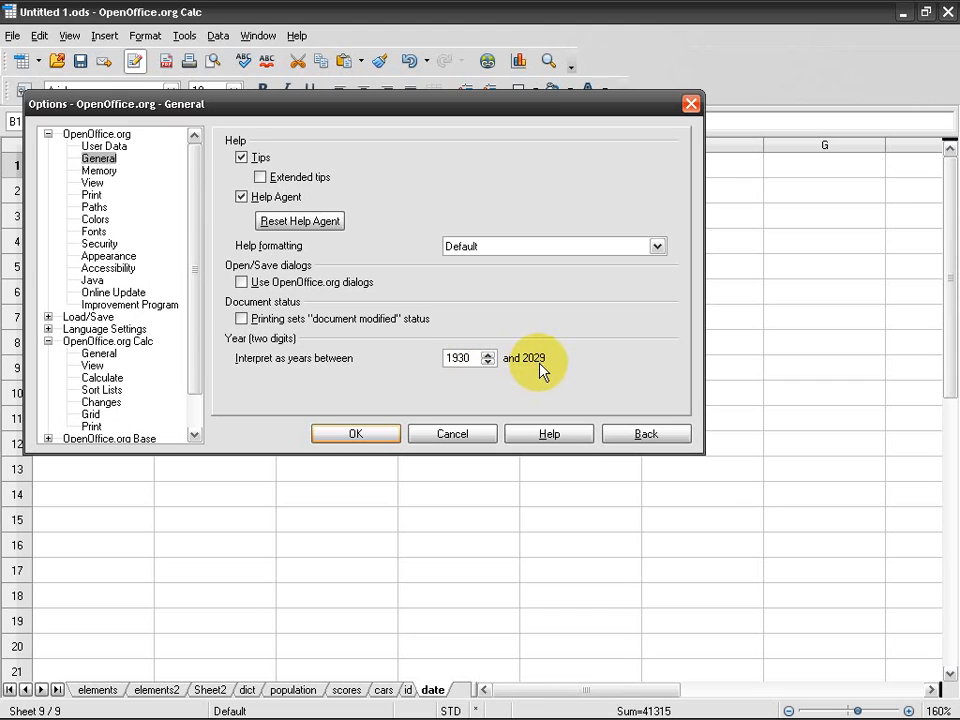
left_click(476, 435)
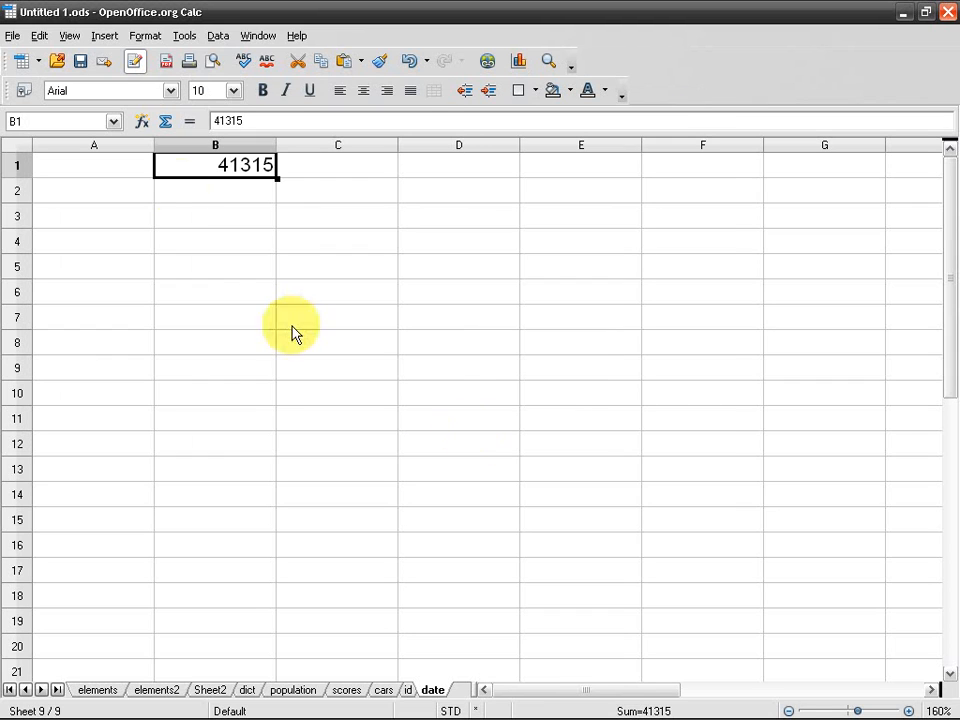
- Format the number in cell B1 as a date with the format code MM/DD/YY
double_click(244, 171)
key("Return")
left_click(246, 172)
right_click(248, 172)
left_click(281, 206)
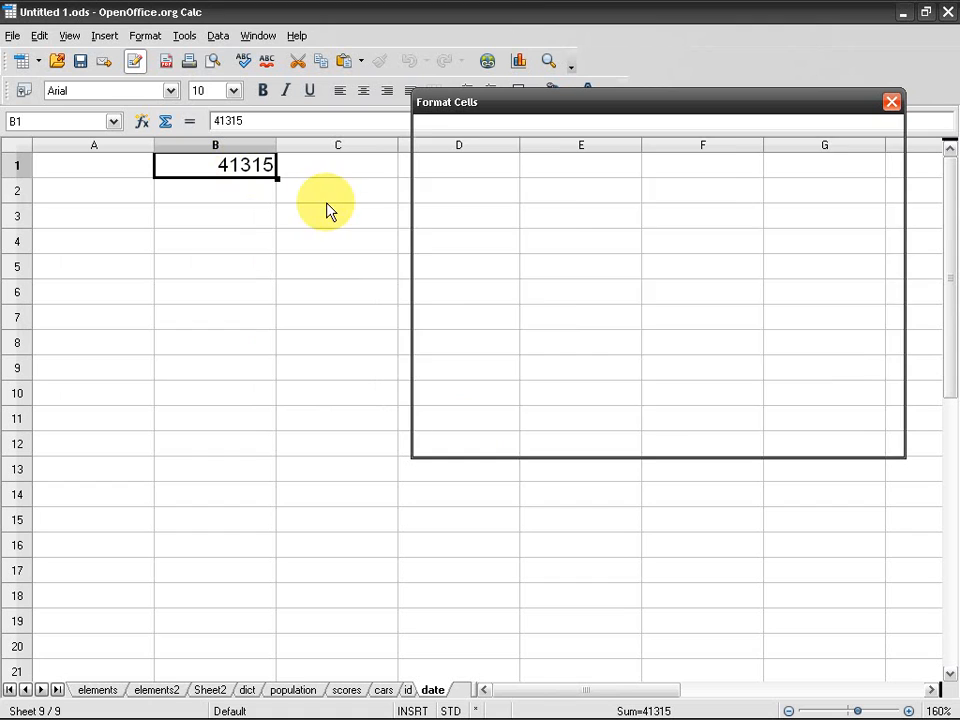
left_click(450, 237)
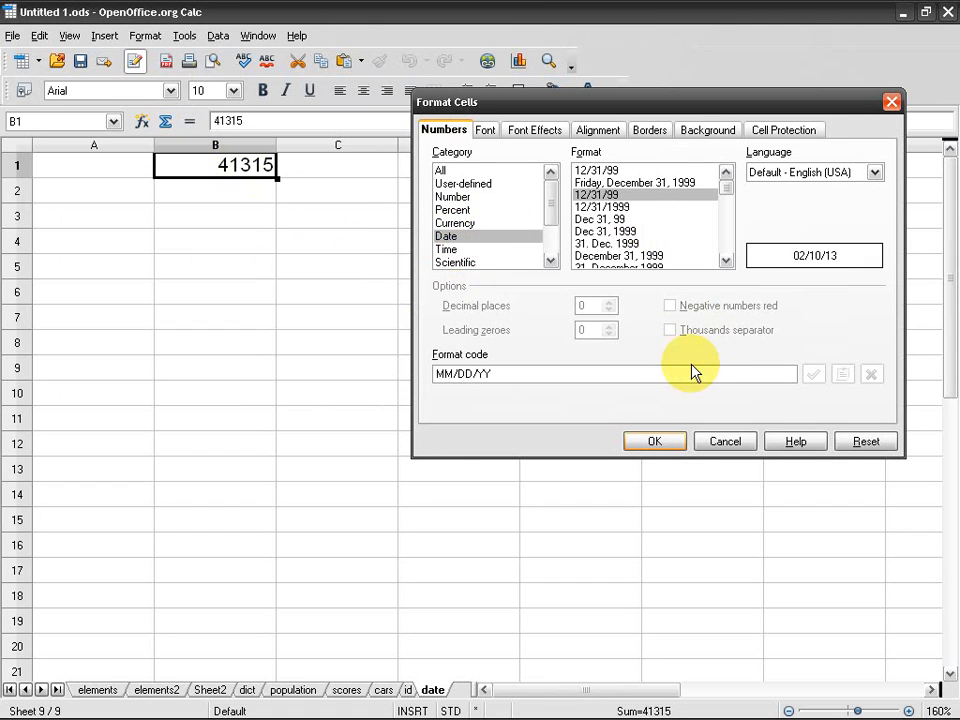
left_click(654, 441)
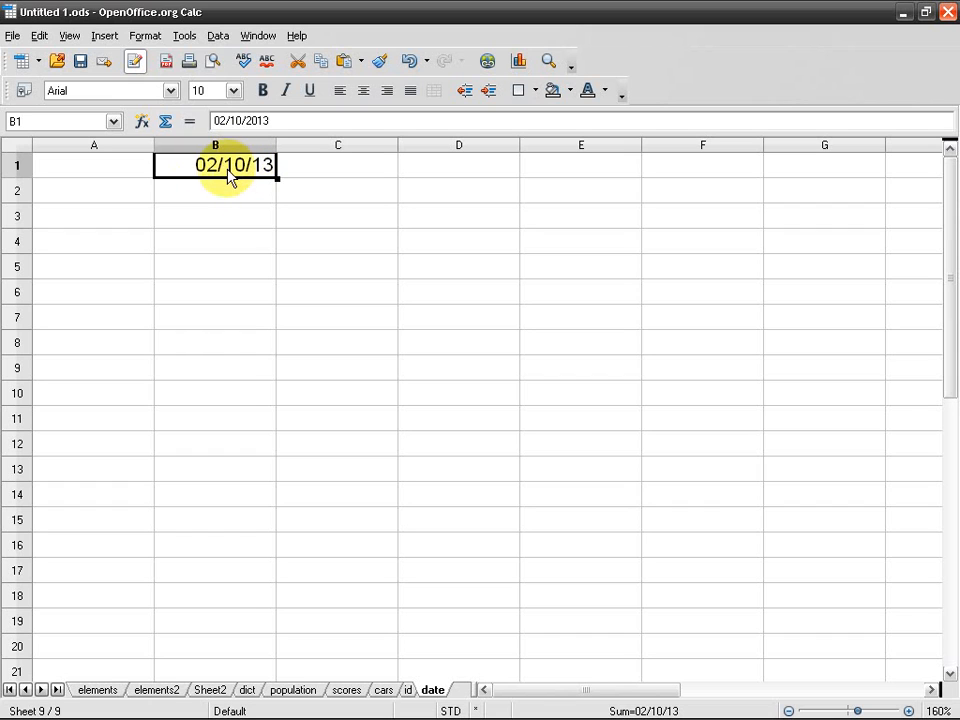
- Preview cell B1 in the Percent and General number formats without applying either one
right_click(238, 175)
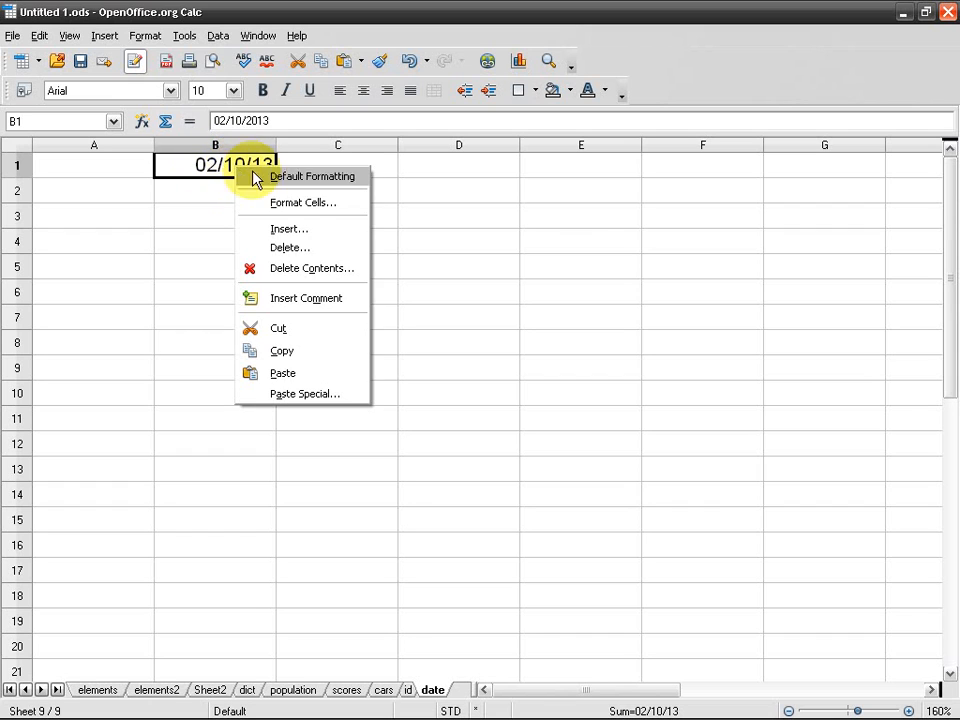
left_click(328, 203)
left_click(478, 210)
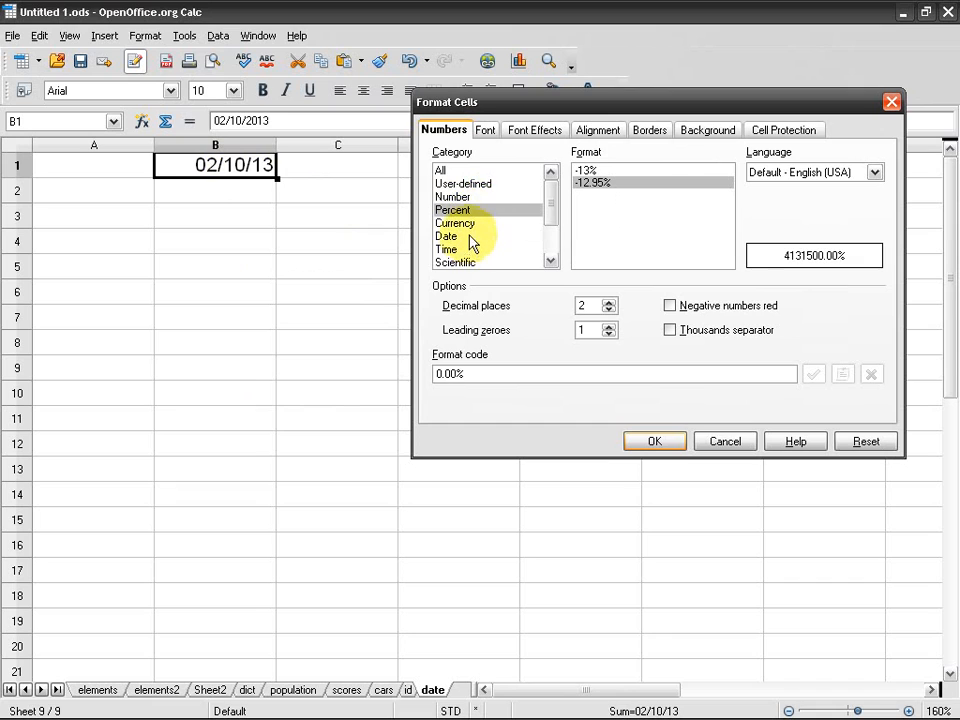
left_click(472, 197)
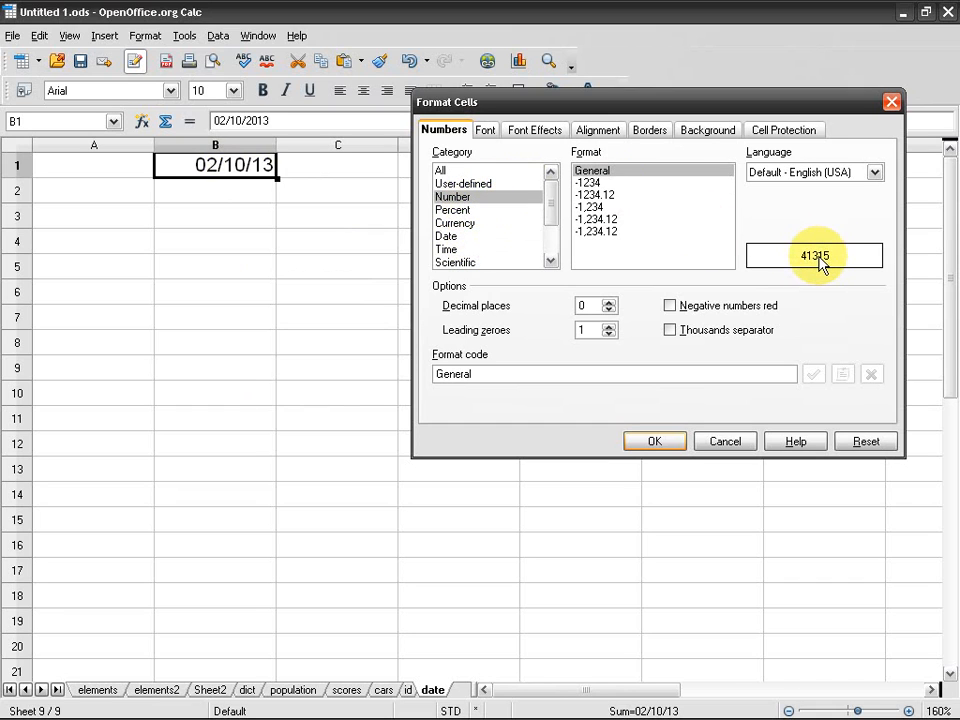
left_click(728, 442)
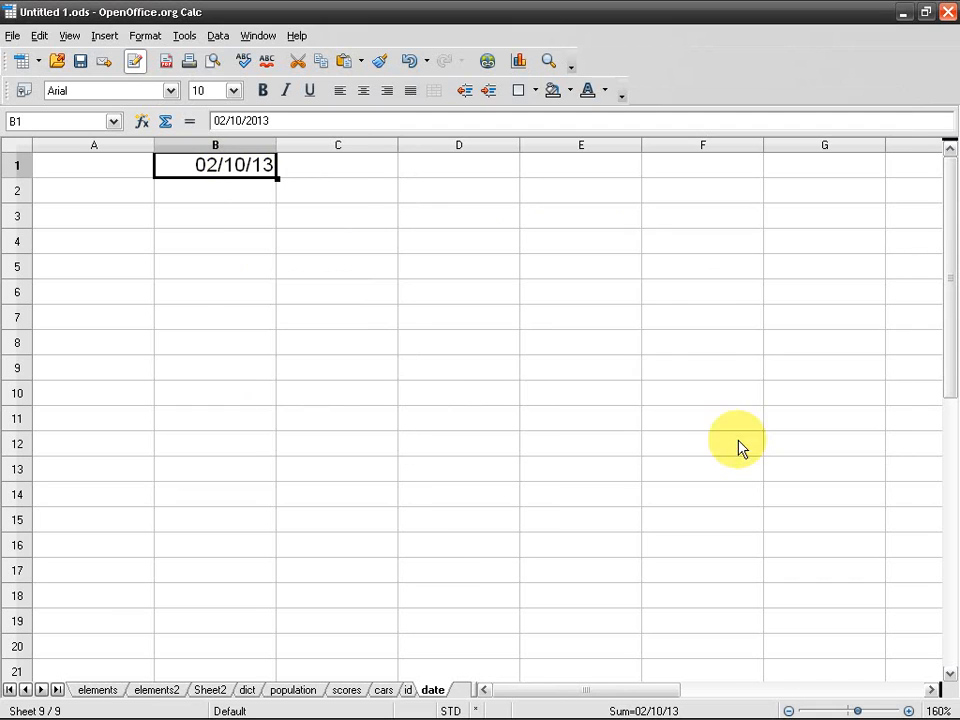
- Format the date in cell B1 with the ISO 8601 date format YYYY-MM-DD
left_click(205, 239)
left_click(229, 172)
right_click(229, 174)
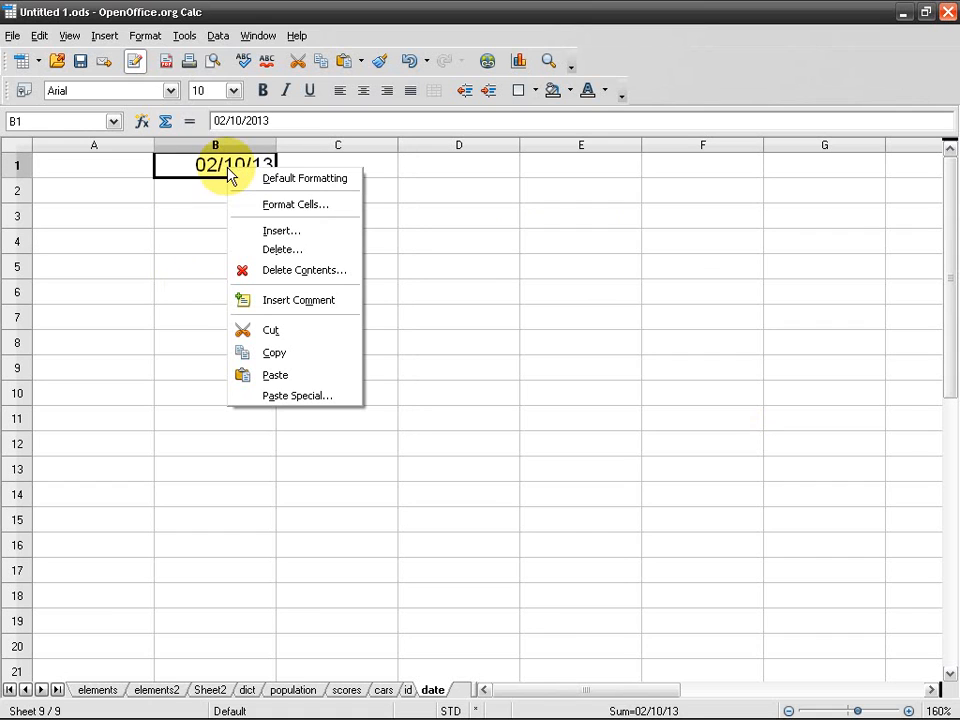
left_click(338, 206)
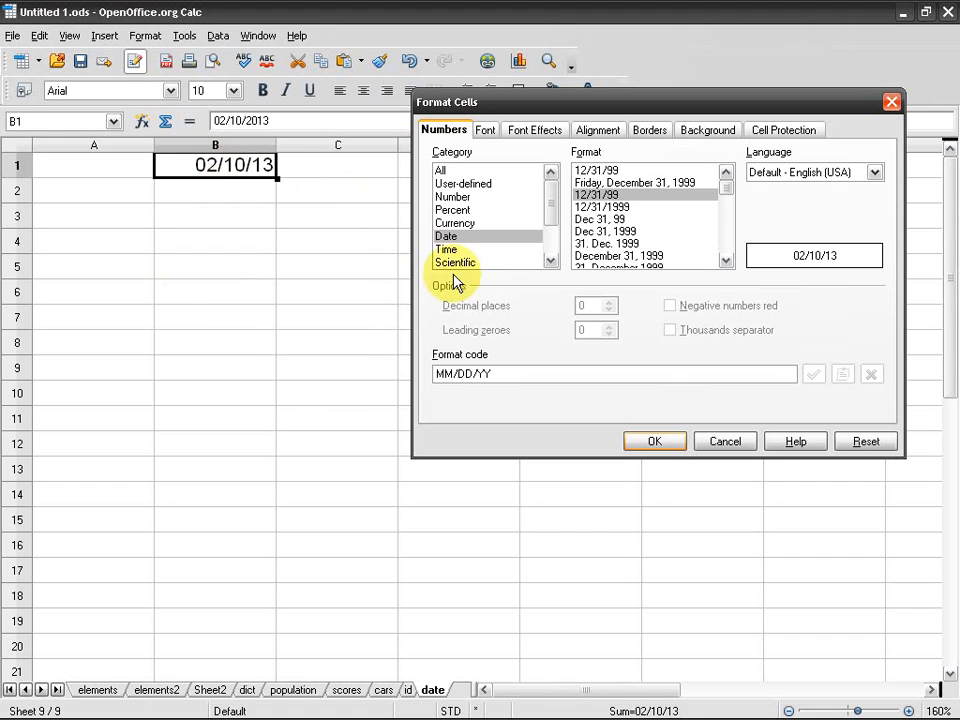
mouse_move(726, 195)
left_mouse_down()
mouse_move(726, 233)
mouse_move(728, 175)
left_mouse_up()
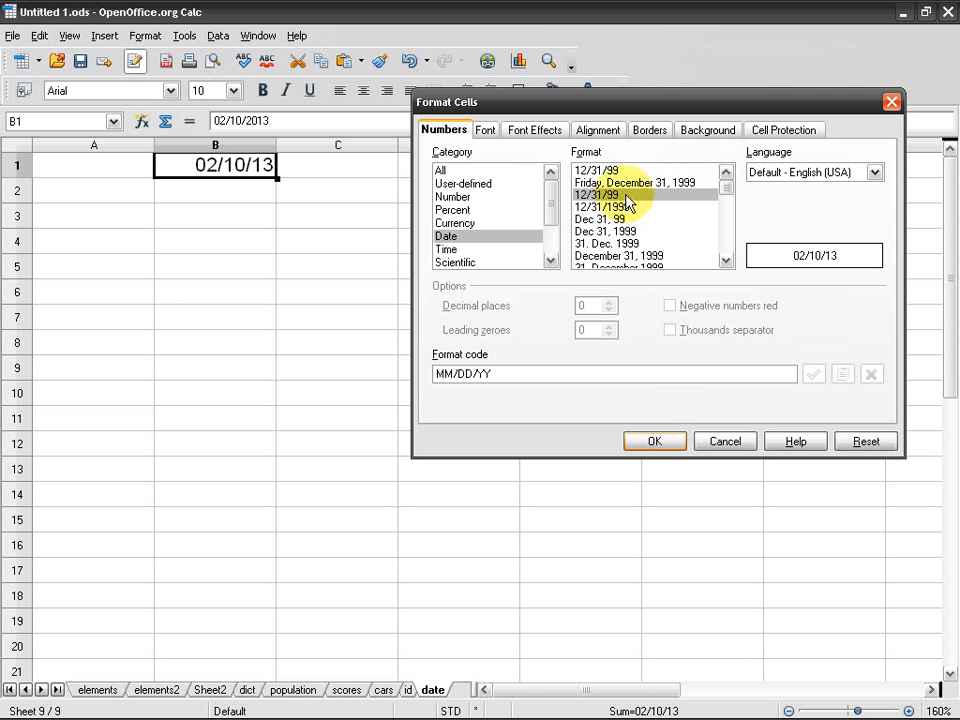
scroll(658, 225, "down", 5)
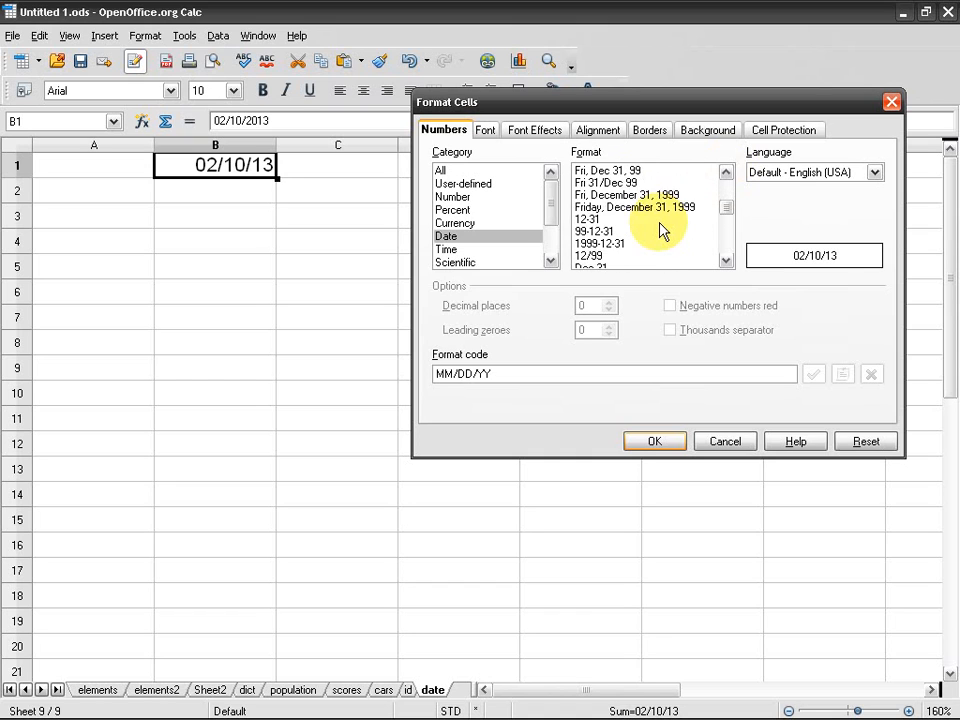
scroll(660, 230, "down", 3)
mouse_move(726, 229)
left_mouse_down()
mouse_move(728, 240)
mouse_move(728, 210)
left_mouse_up()
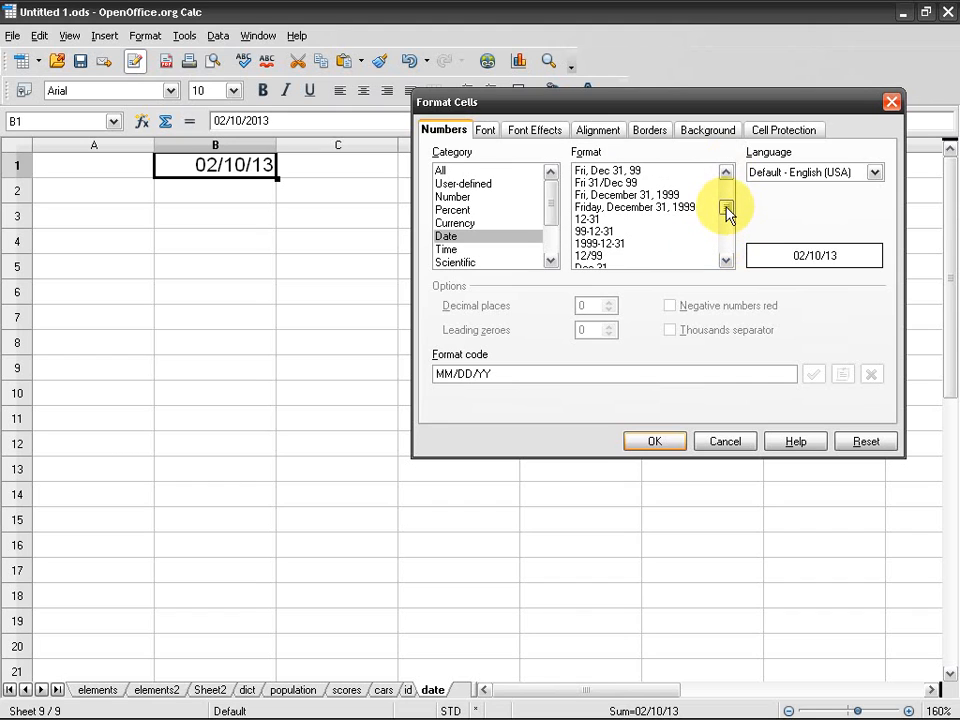
left_click(624, 244)
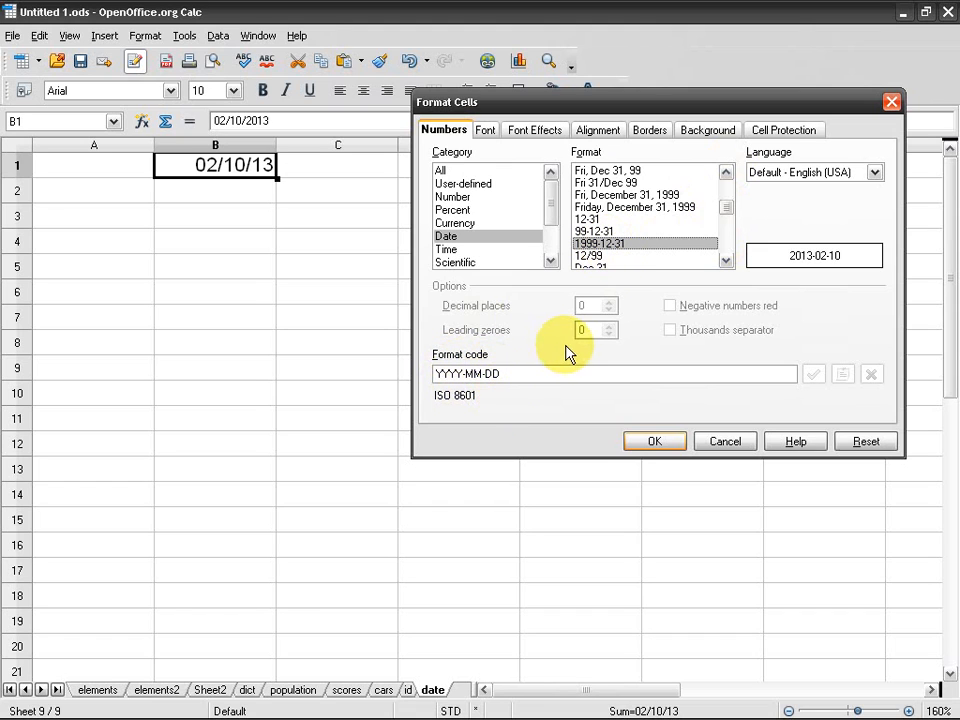
left_click(655, 442)
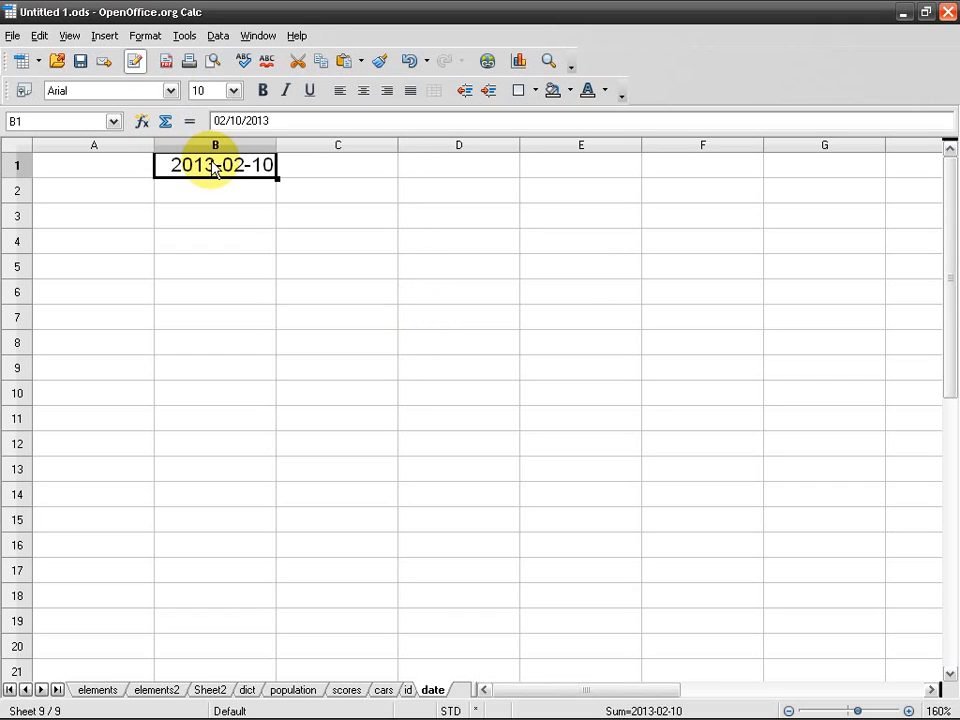
- Clear the contents of cell B1 and insert the Date&Time function TODAY in cell A2 using the Function Wizard
key("BackSpace")
key("Down")
key("Left")
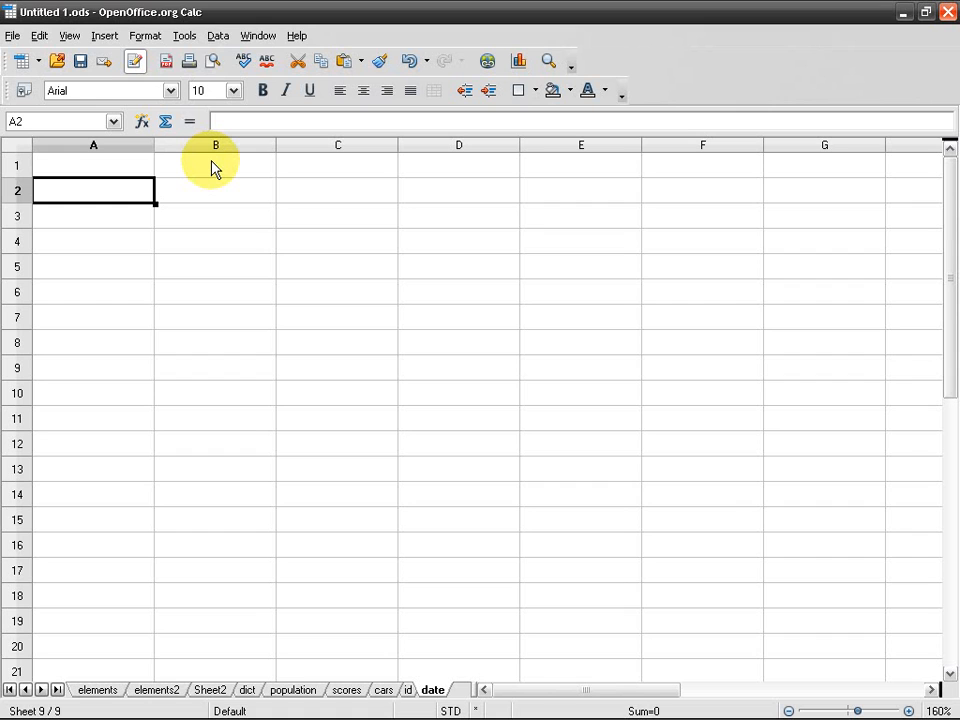
left_click(142, 121)
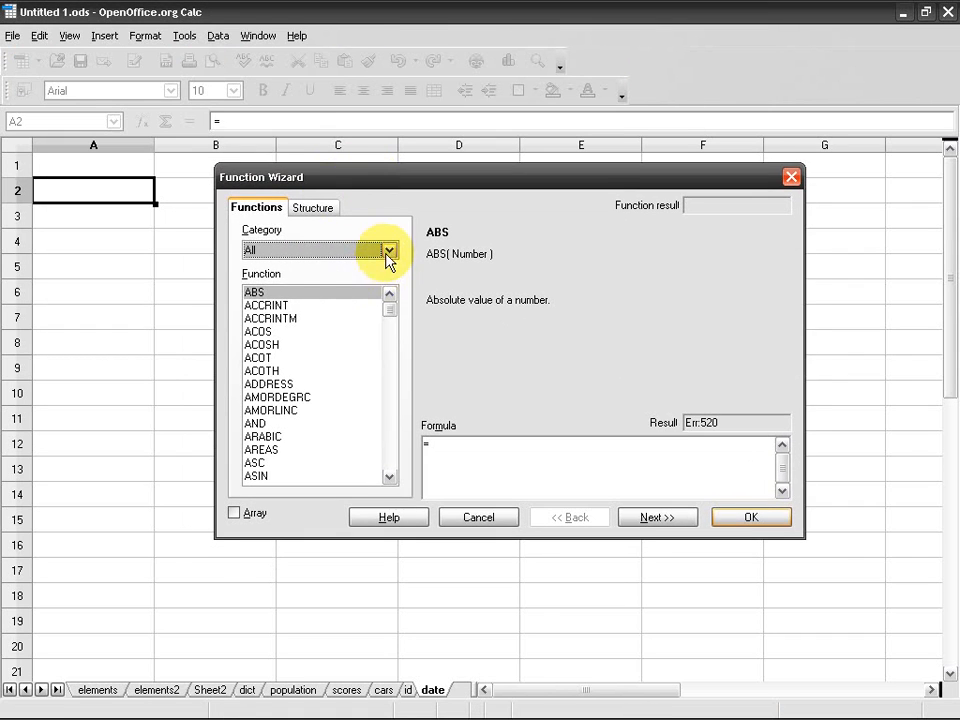
left_click(389, 250)
left_click(333, 294)
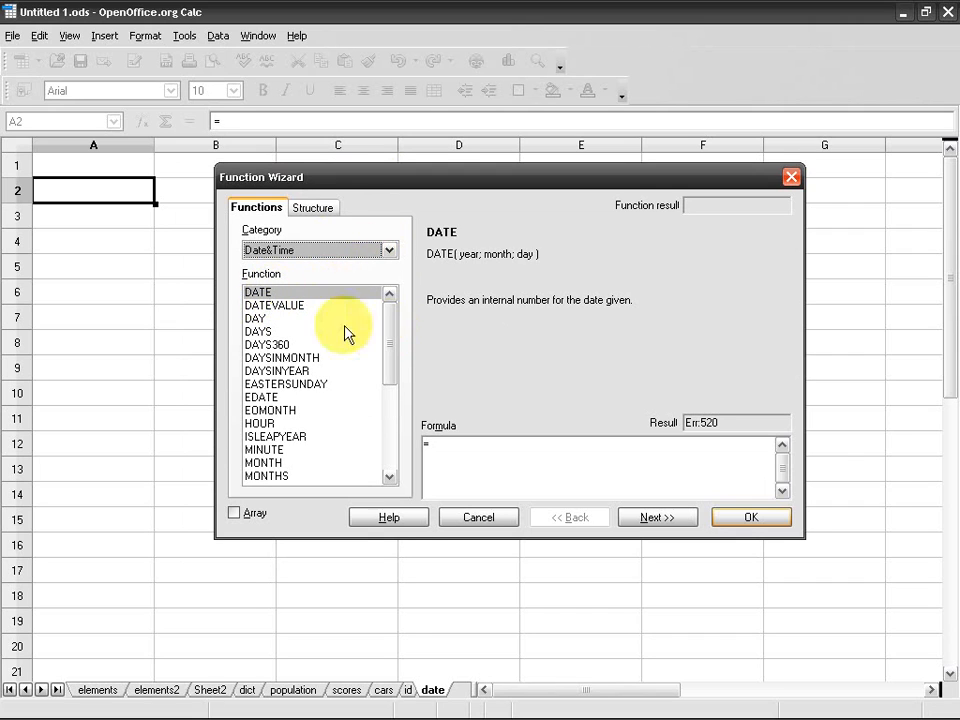
left_click_drag(392, 340, 396, 432)
left_click(284, 358)
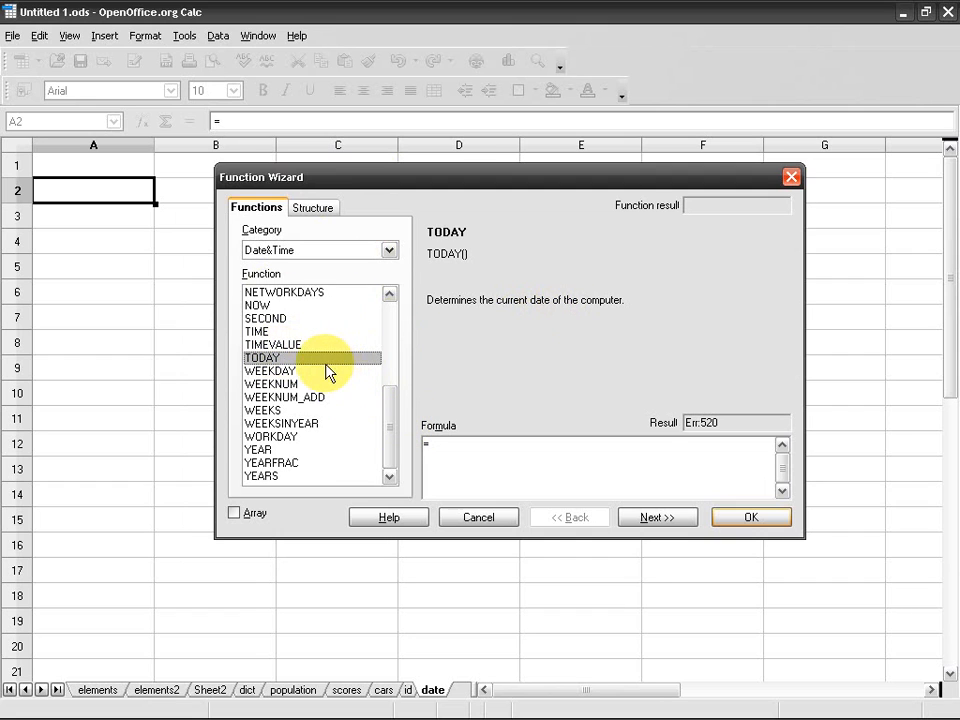
double_click(327, 362)
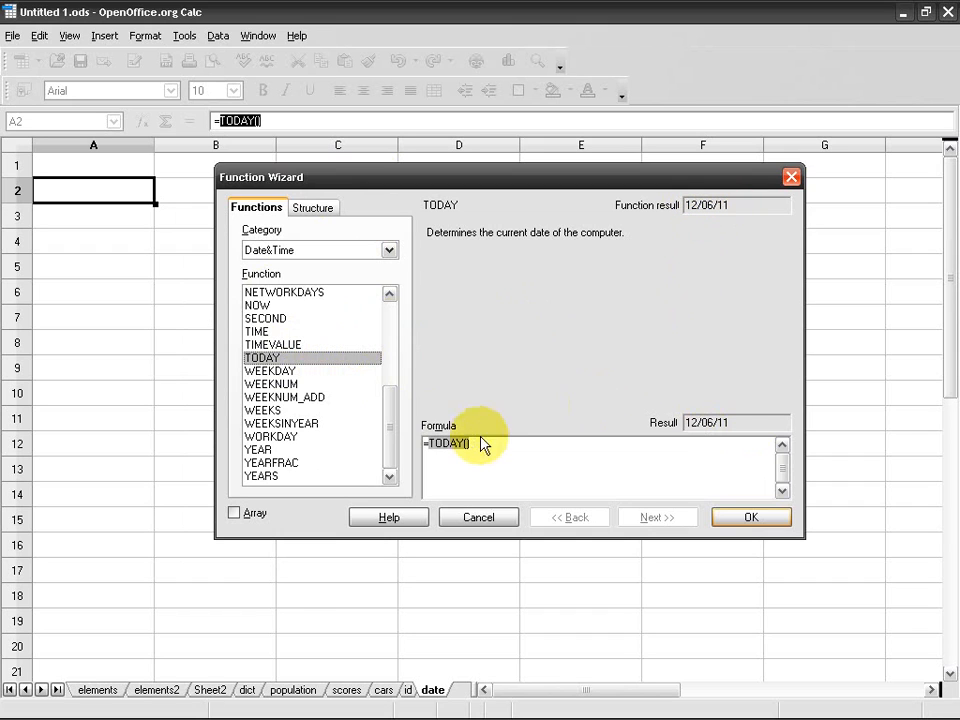
left_click(759, 517)
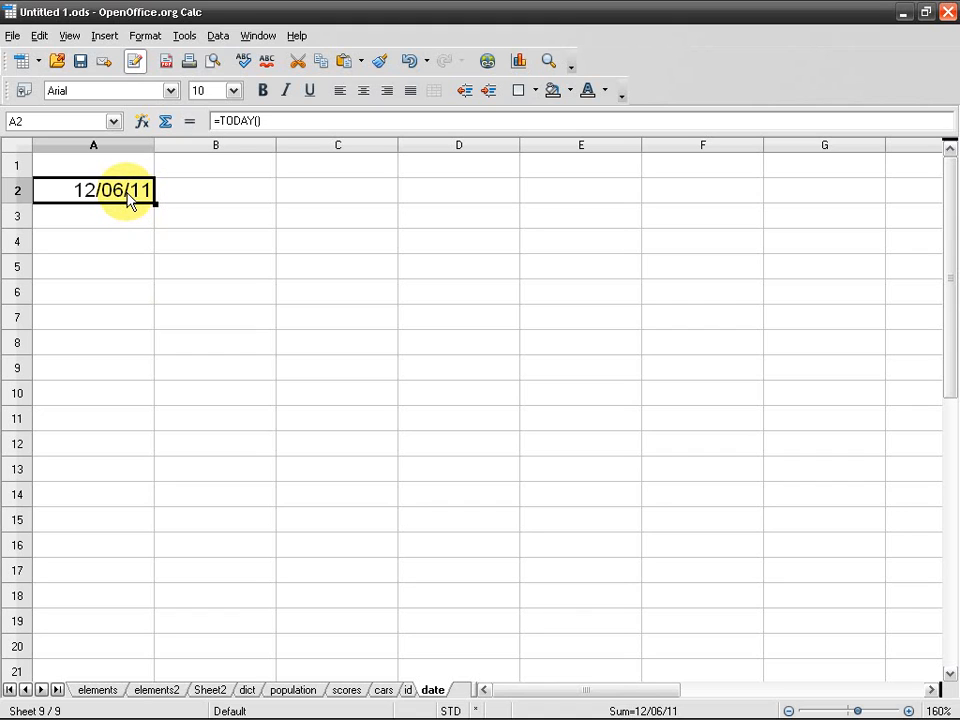
- Save the spreadsheet
key("ctrl+s")
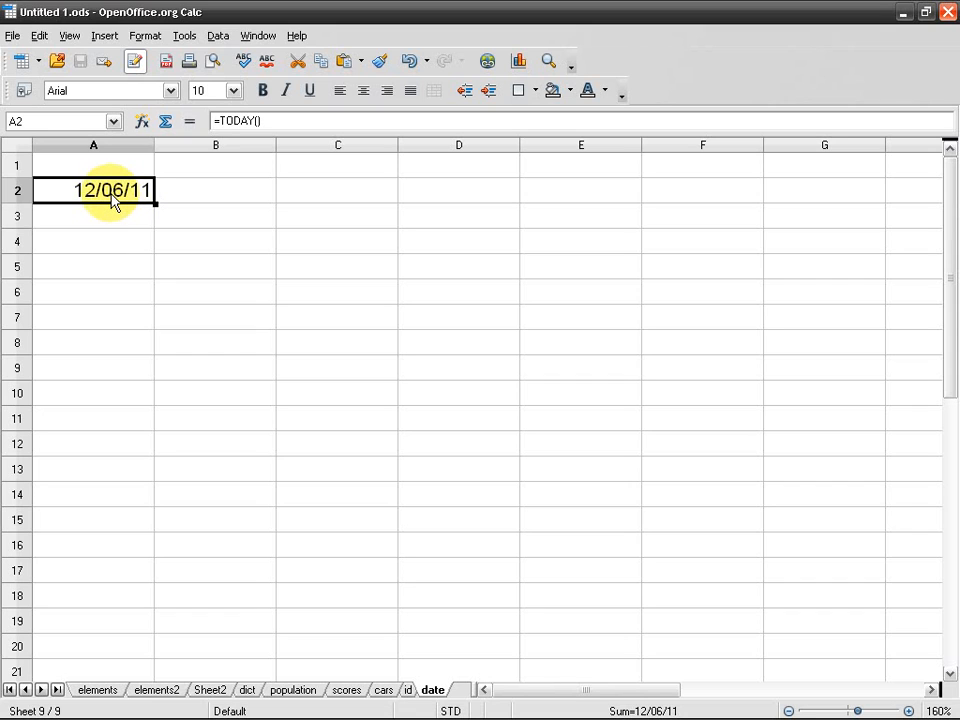
- Try entering the date in cell A3 as the quoted text "2011-12-06", and clear the cell again
left_click(111, 225)
type("\"")
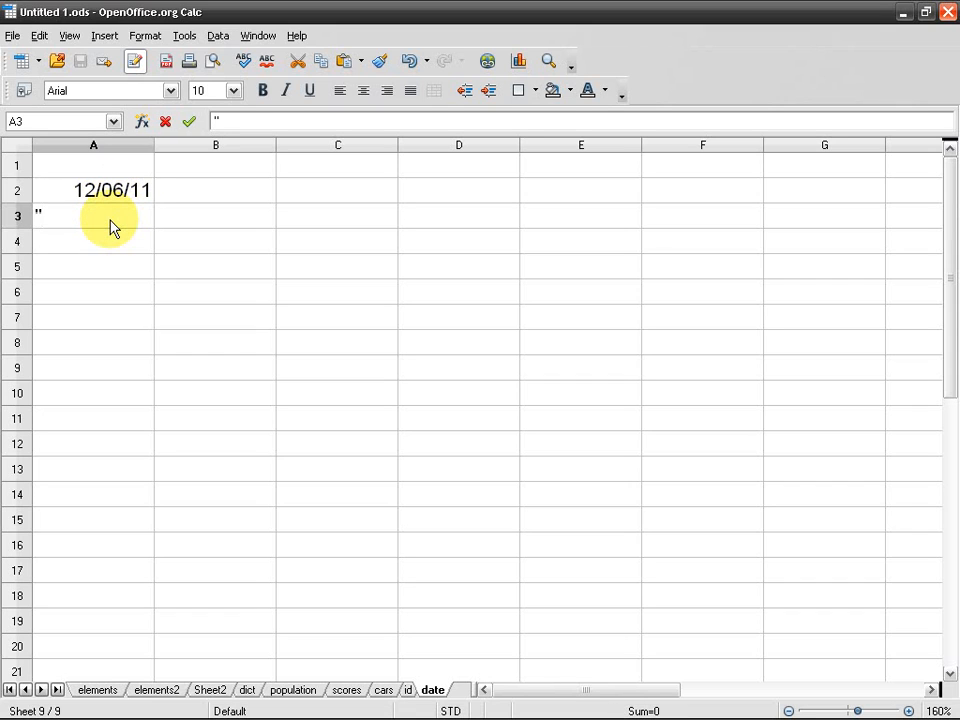
type("20")
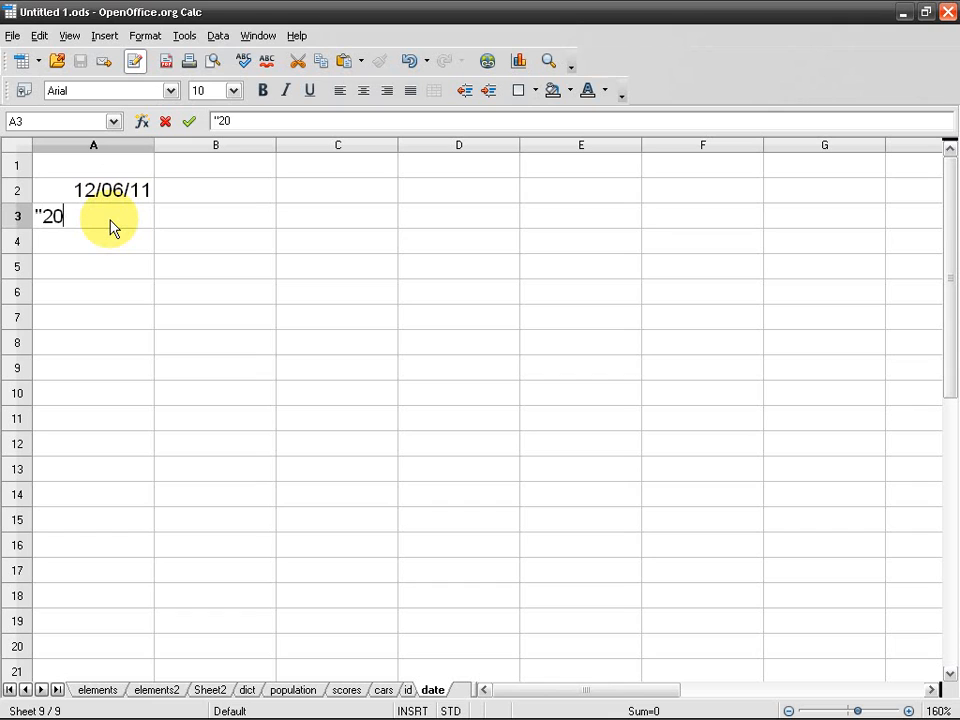
type("11-12-06\"")
key("Return")
left_click(133, 220)
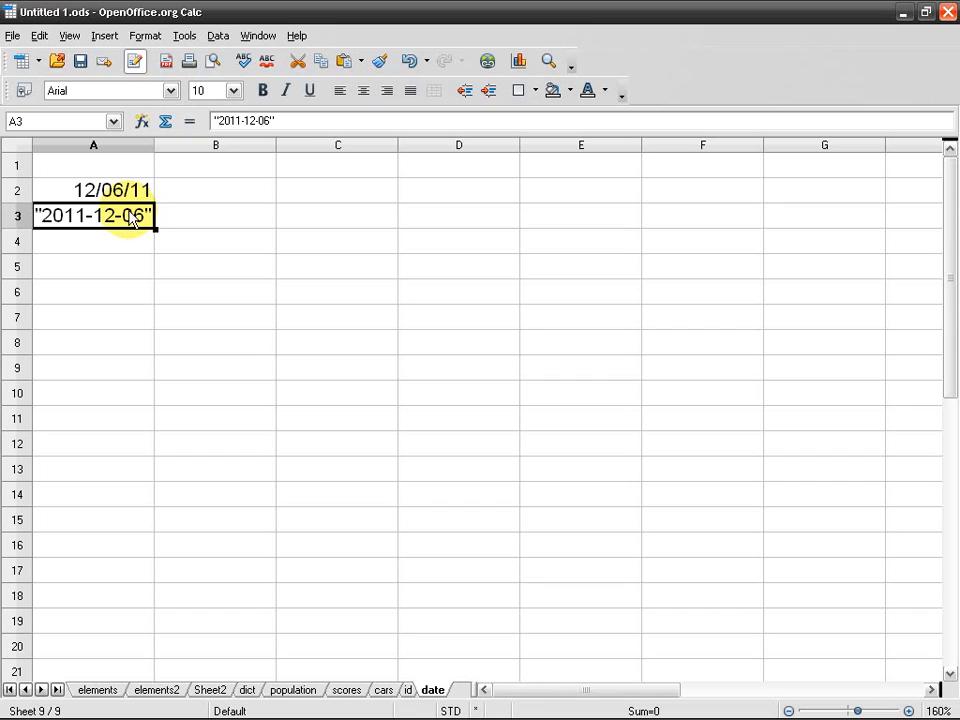
key("Delete")
- Enter the NOW function in cell A3 and widen column A to show more decimal places
left_click(133, 192)
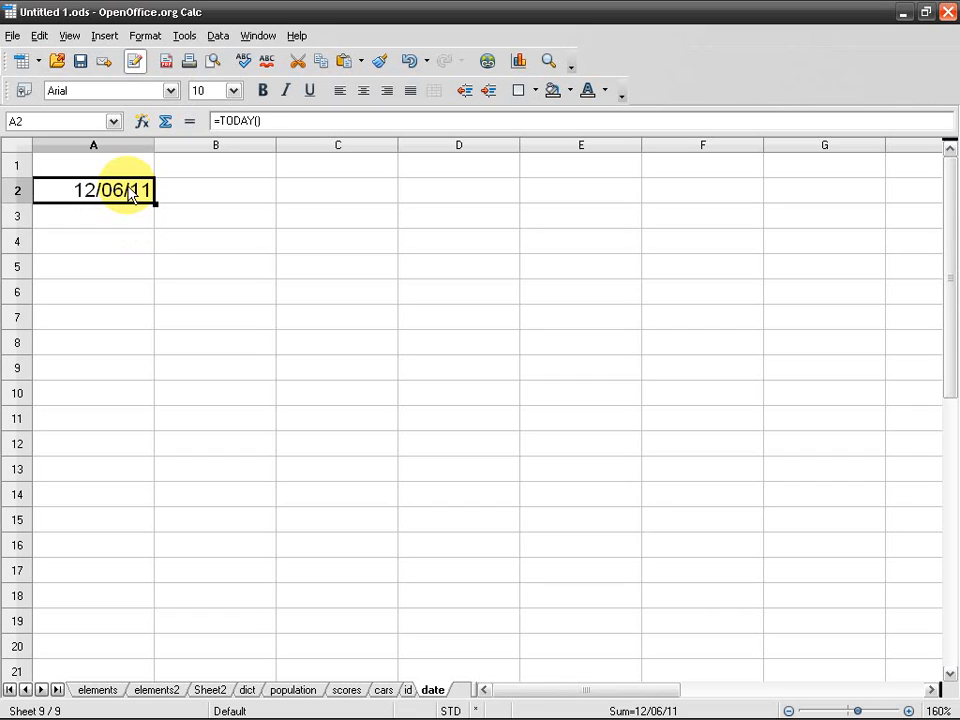
left_click(130, 216)
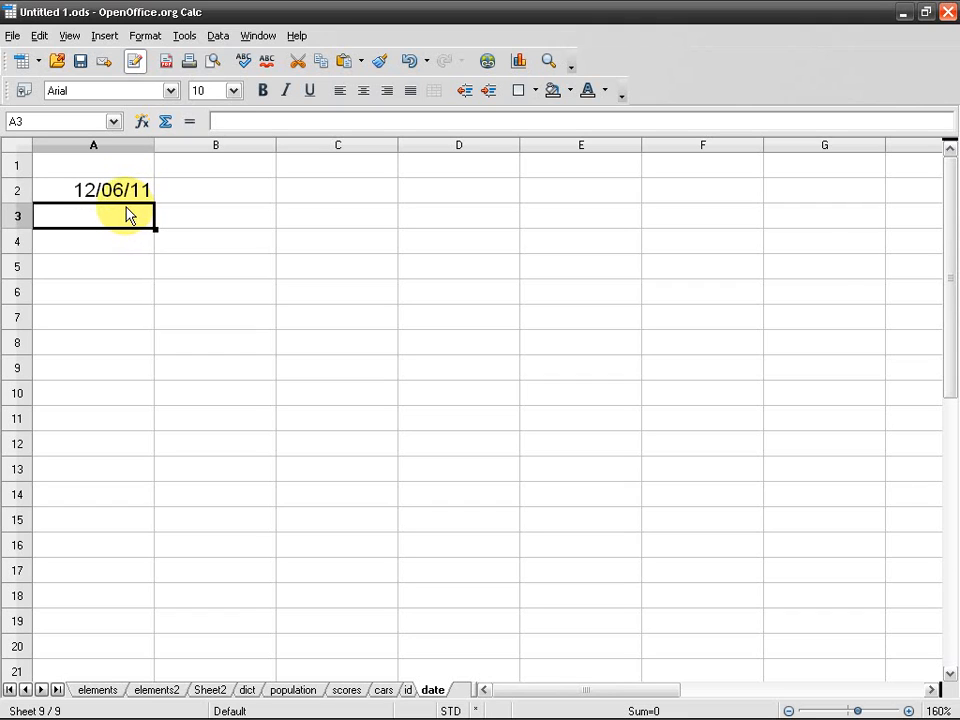
type("=no")
type("e")
key("BackSpace")
type("w")
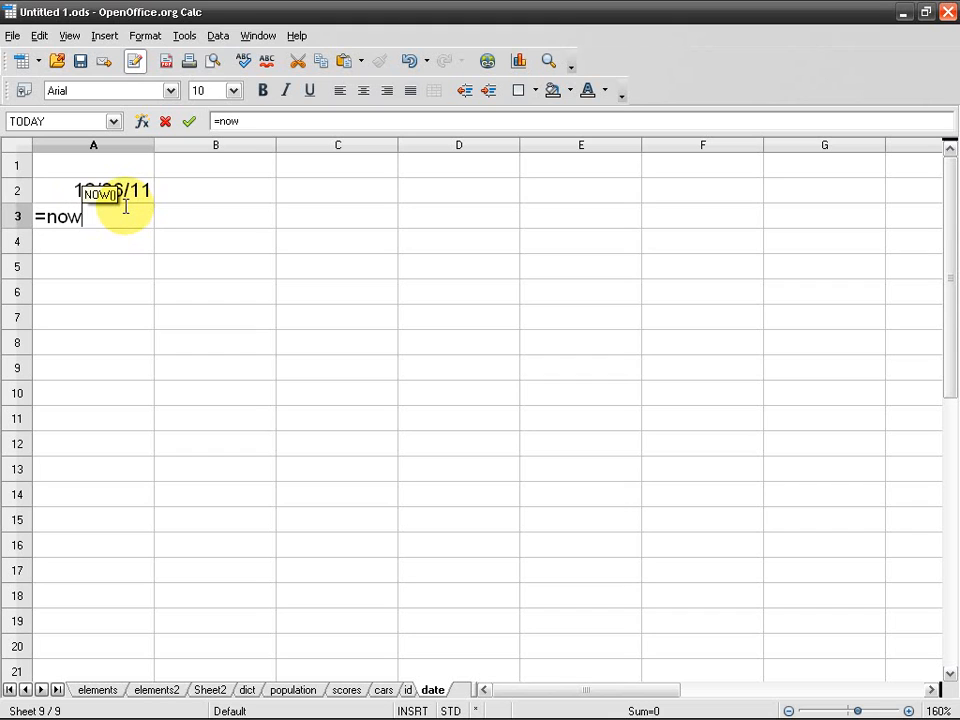
key("Return")
key("Return")
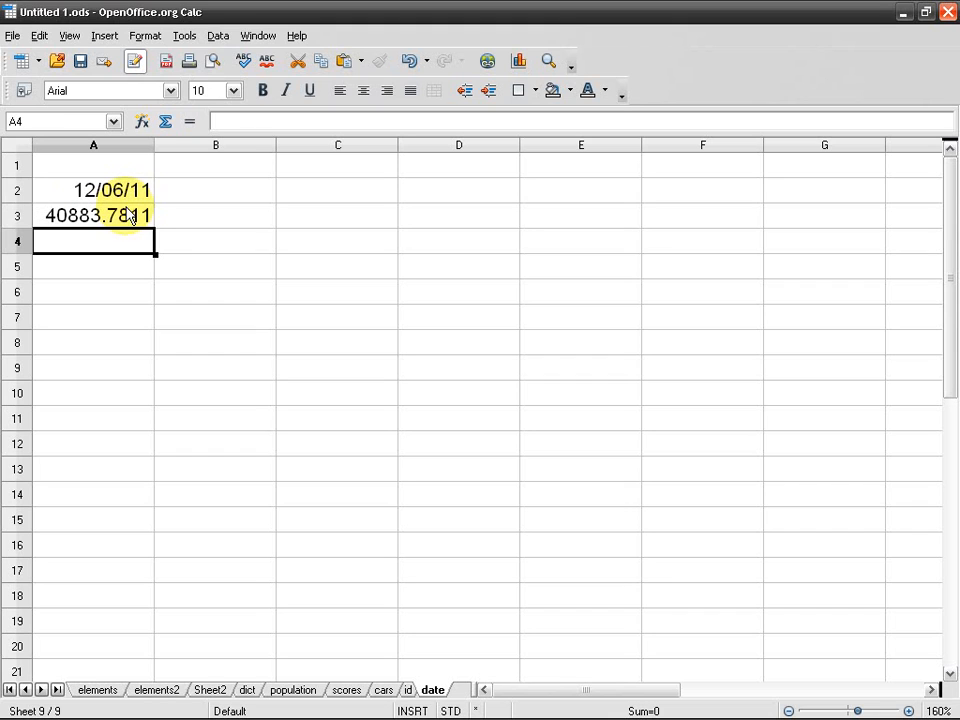
left_click(124, 220)
left_click_drag(155, 147, 197, 147)
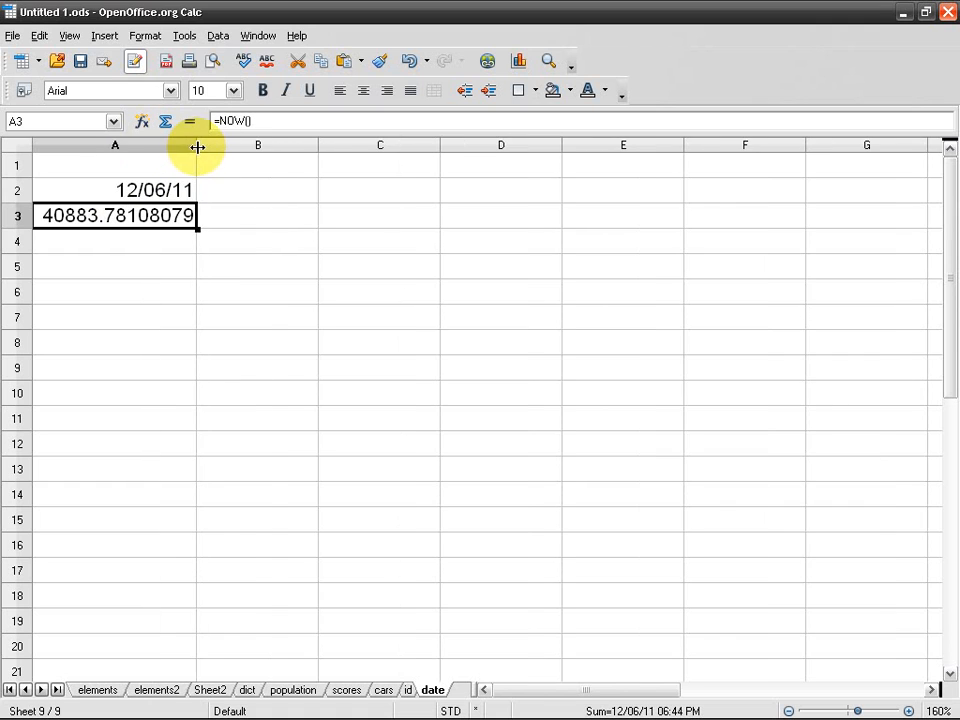
- Try to format the TODAY result in cell A2 with the General number format
right_click(143, 190)
left_click(221, 232)
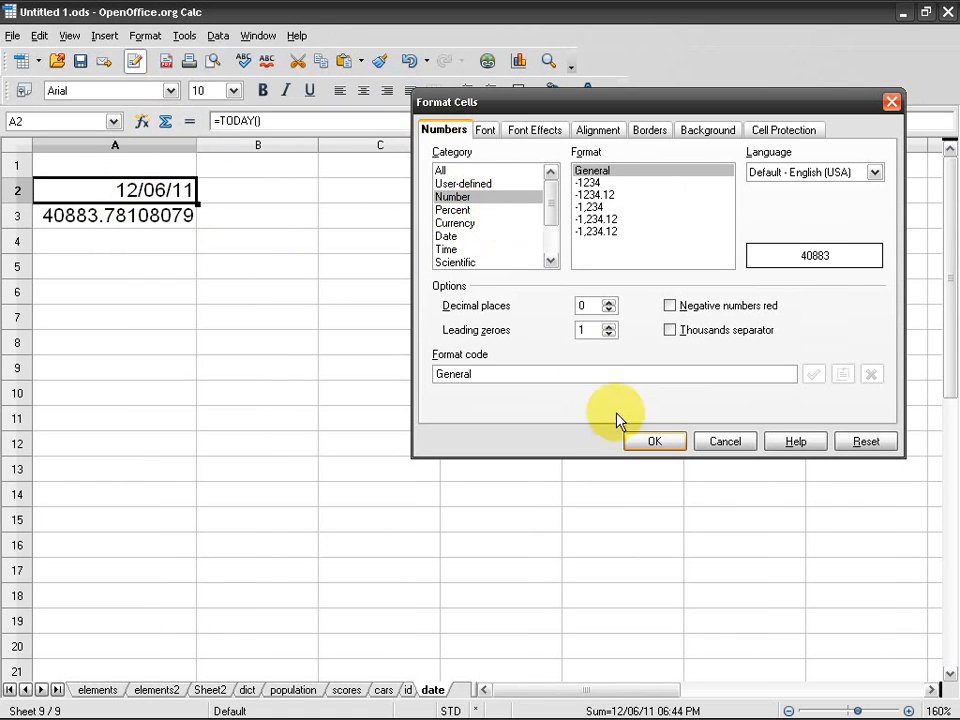
left_click(654, 441)
- Format the TODAY result in cell A2 with the Text category
right_click(175, 200)
left_click(232, 225)
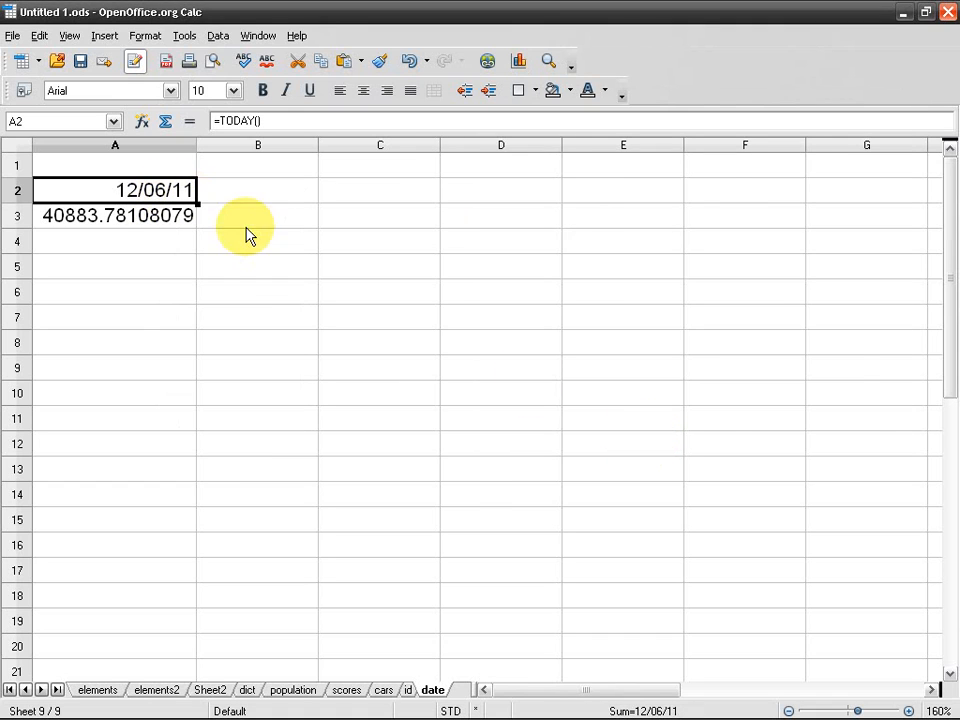
scroll(500, 250, "down", 2)
left_click(480, 237)
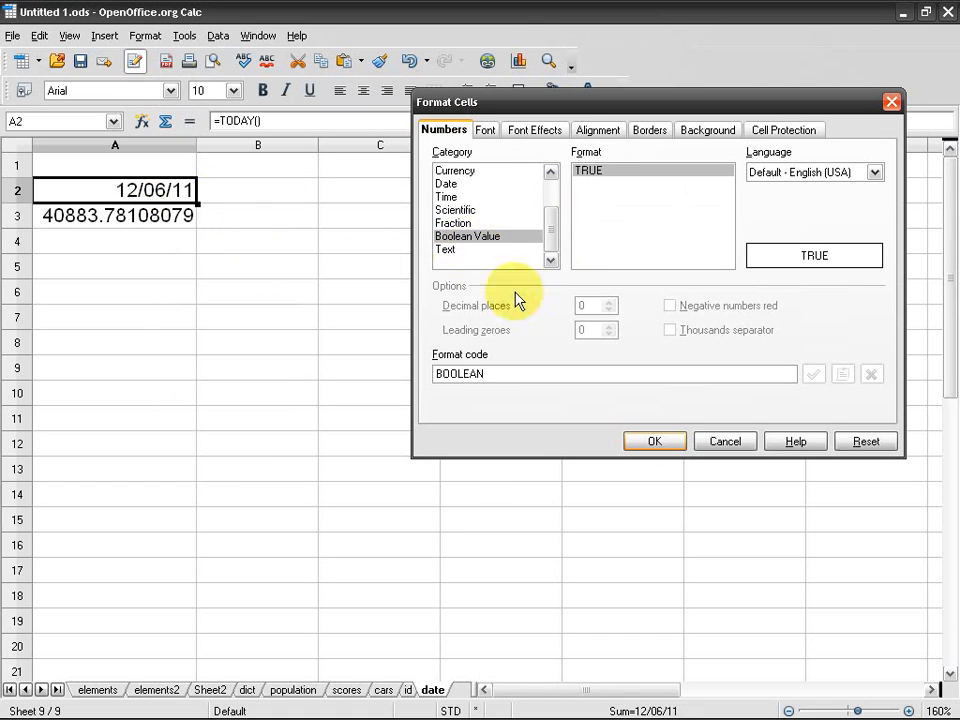
left_click(465, 250)
left_click(648, 442)
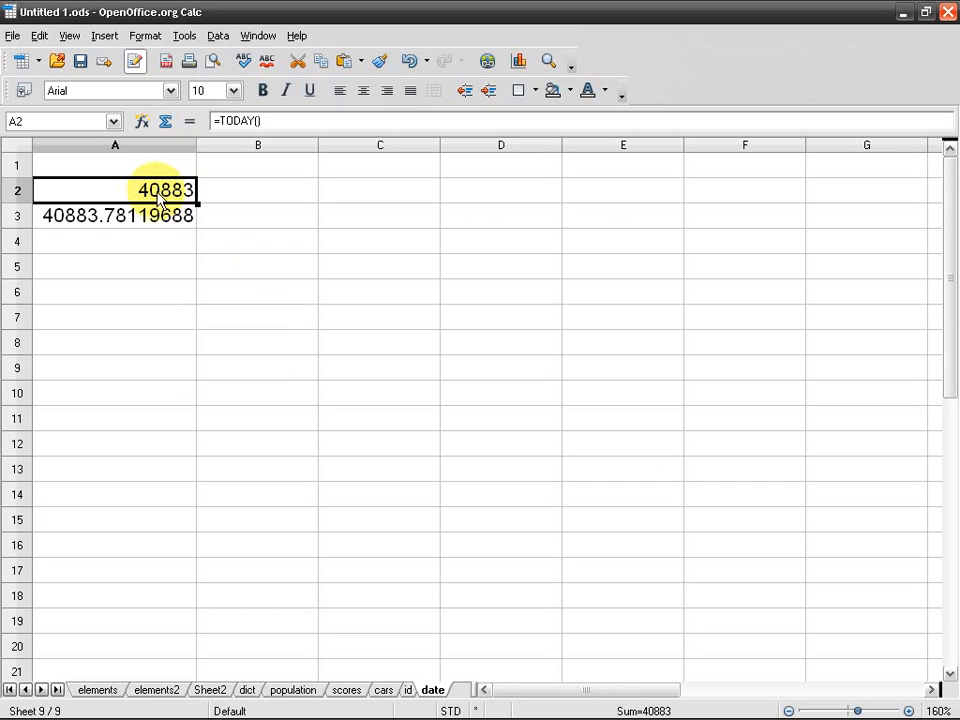
- Format the NOW result in cell A3 as a date with the format code MM/DD/YY
left_click(88, 226)
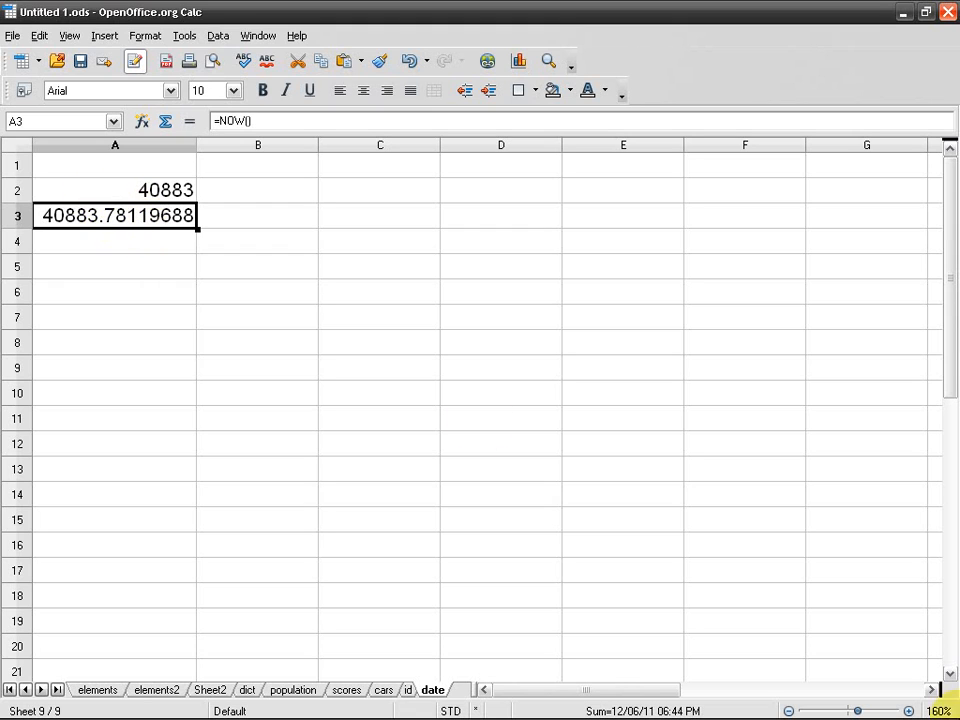
mouse_move(934, 710)
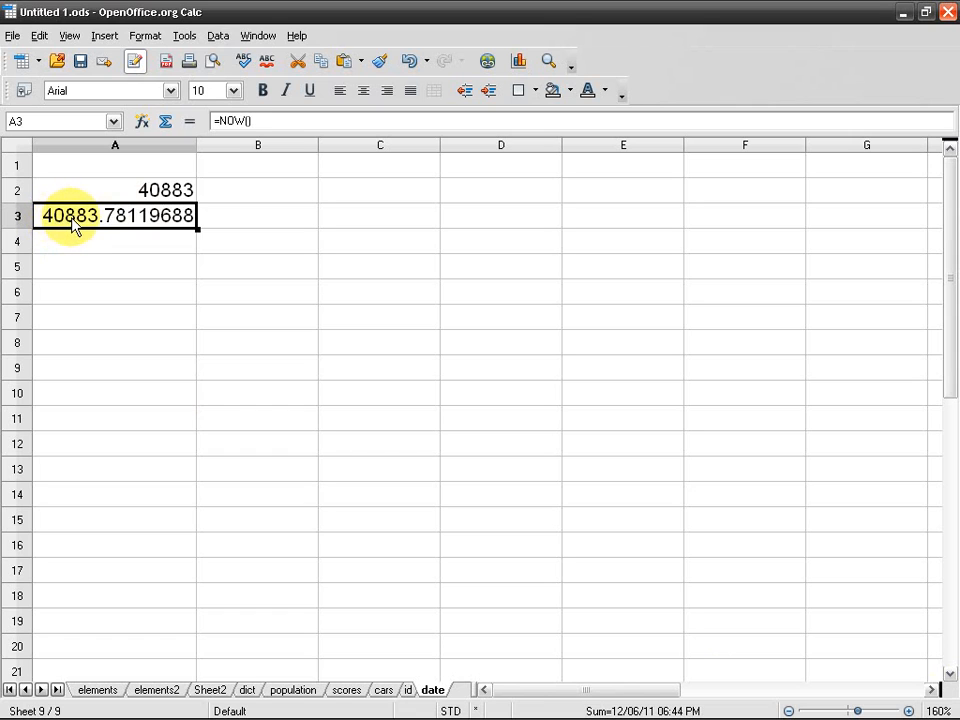
right_click(135, 220)
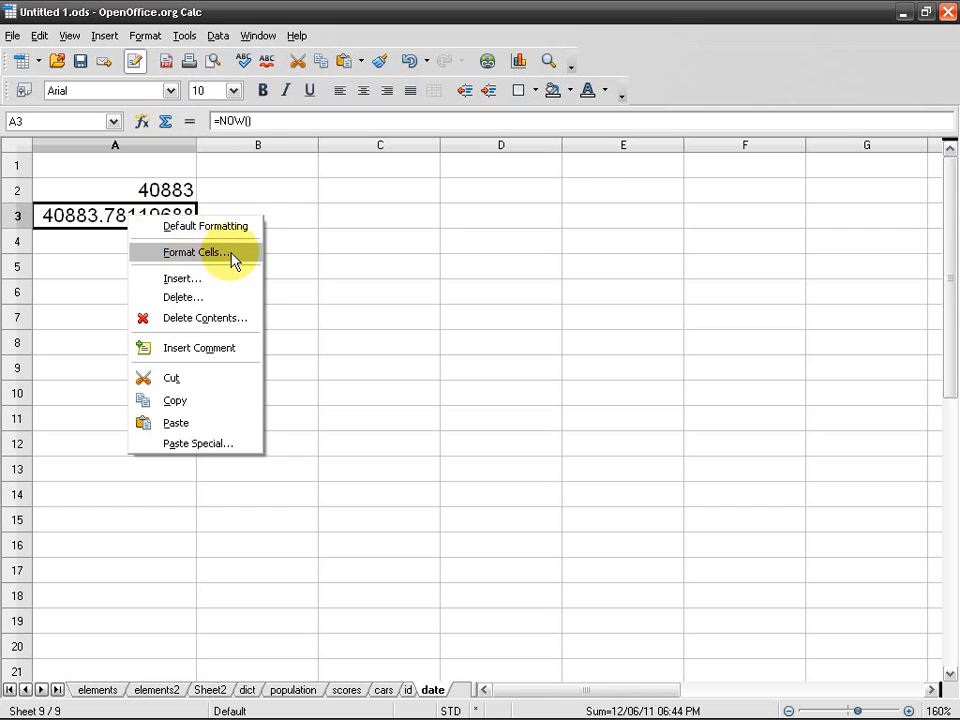
left_click(231, 259)
left_click(466, 237)
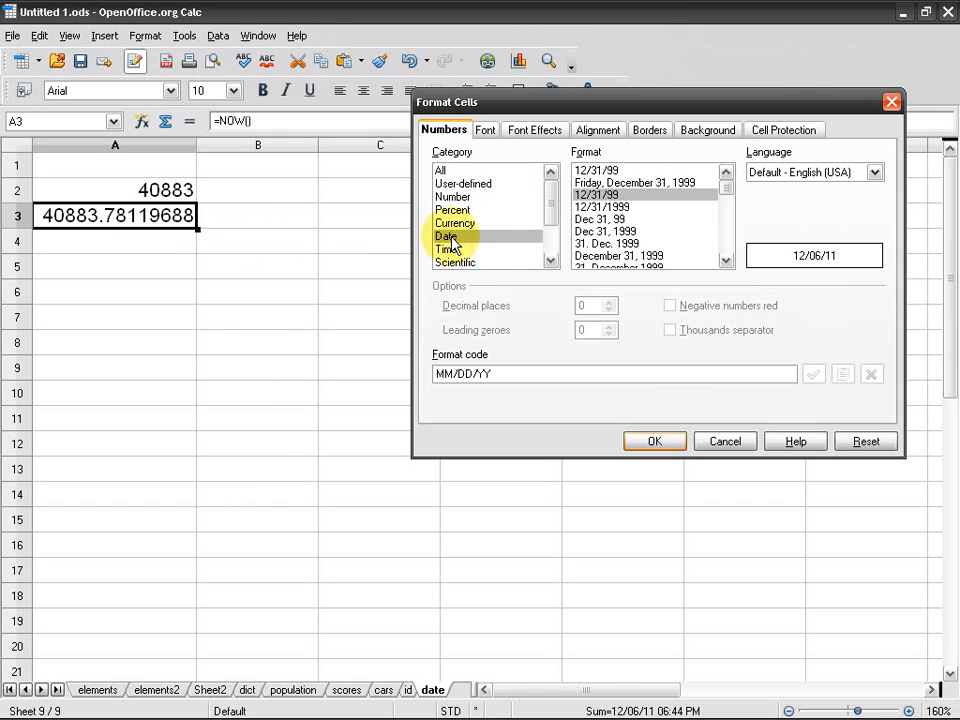
left_click(669, 443)
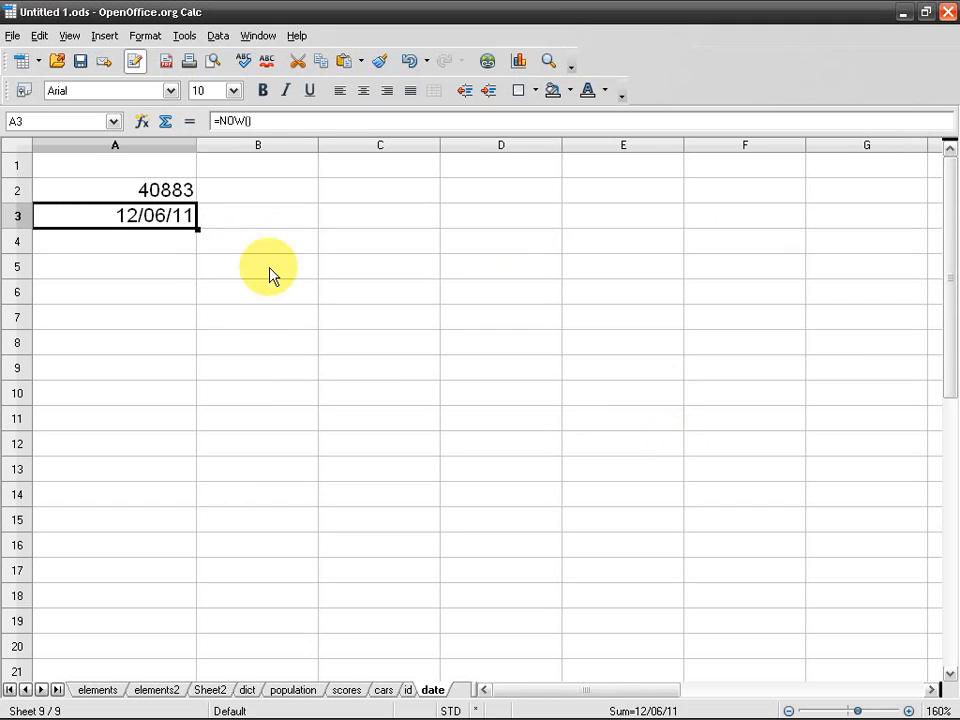
- Format cell A3 with the combined date and time format 12/31/99 01:37 PM and fit column A's width to its contents
right_click(165, 222)
left_click(231, 254)
left_click(442, 249)
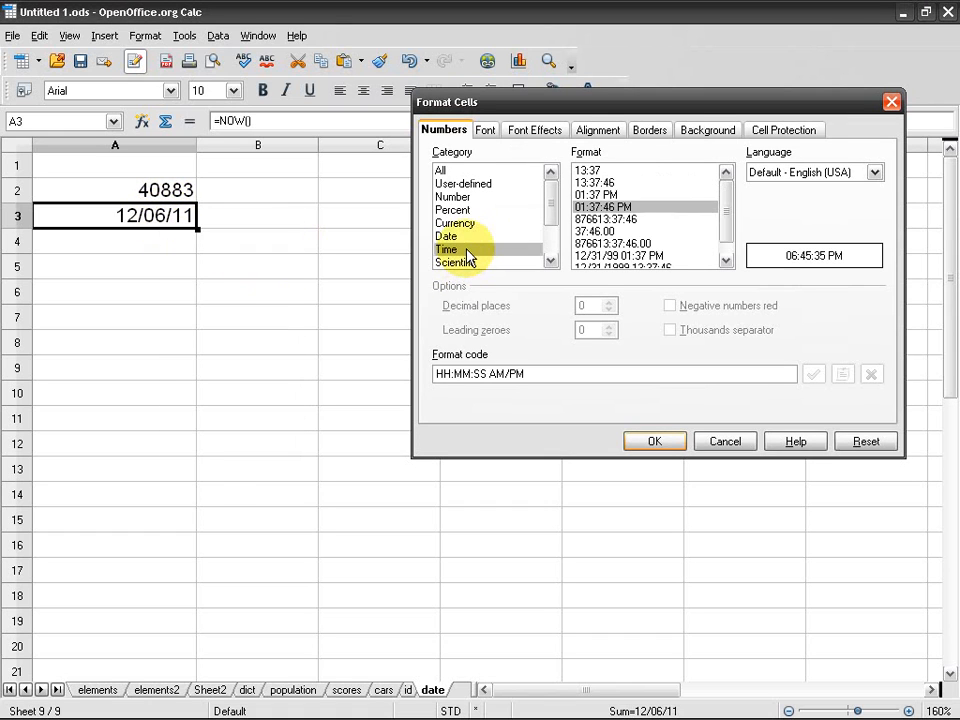
left_click_drag(728, 206, 728, 221)
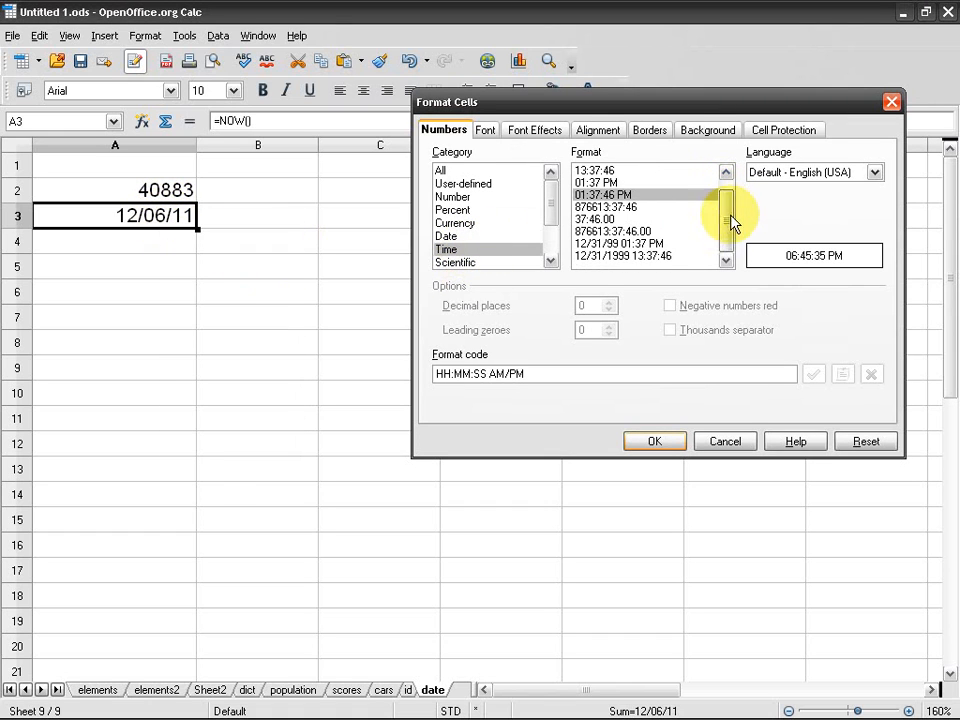
left_click(636, 244)
left_click(645, 441)
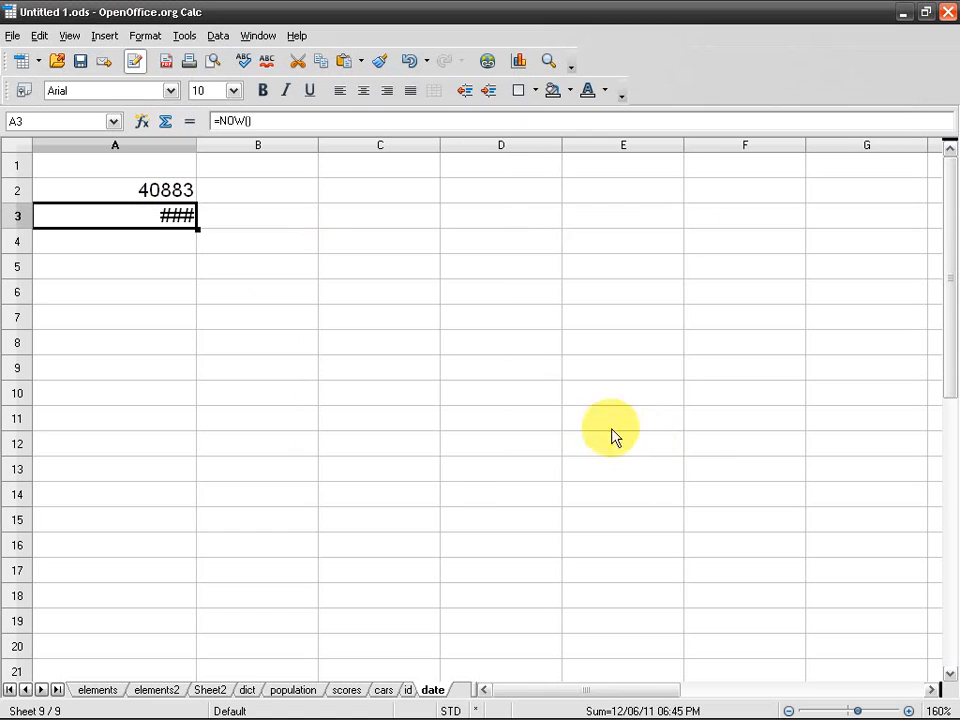
double_click(196, 145)
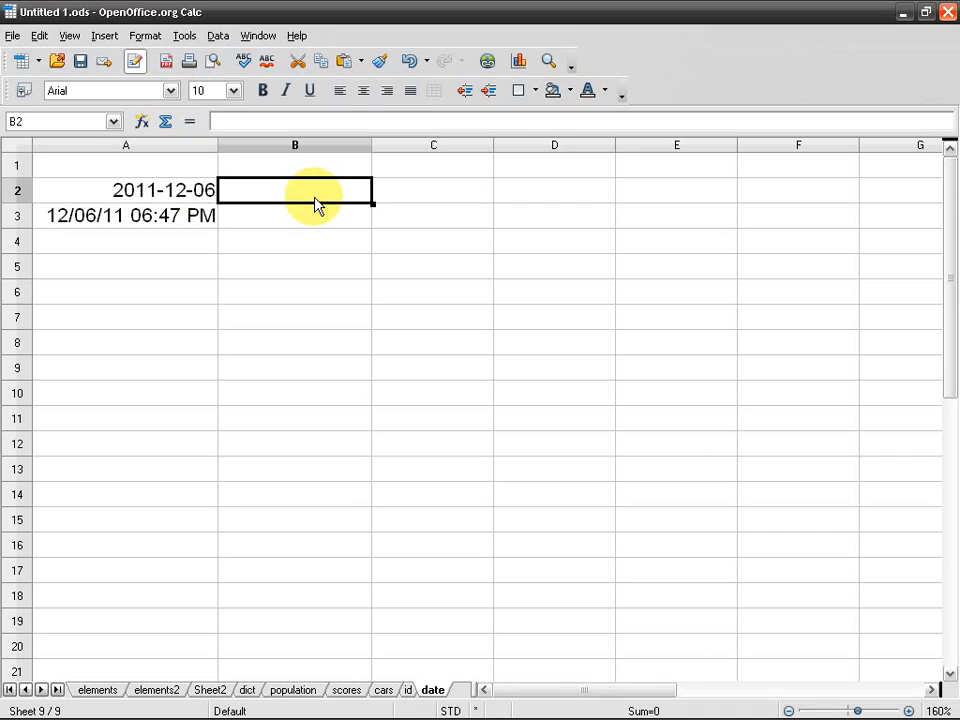
left_click(210, 190)
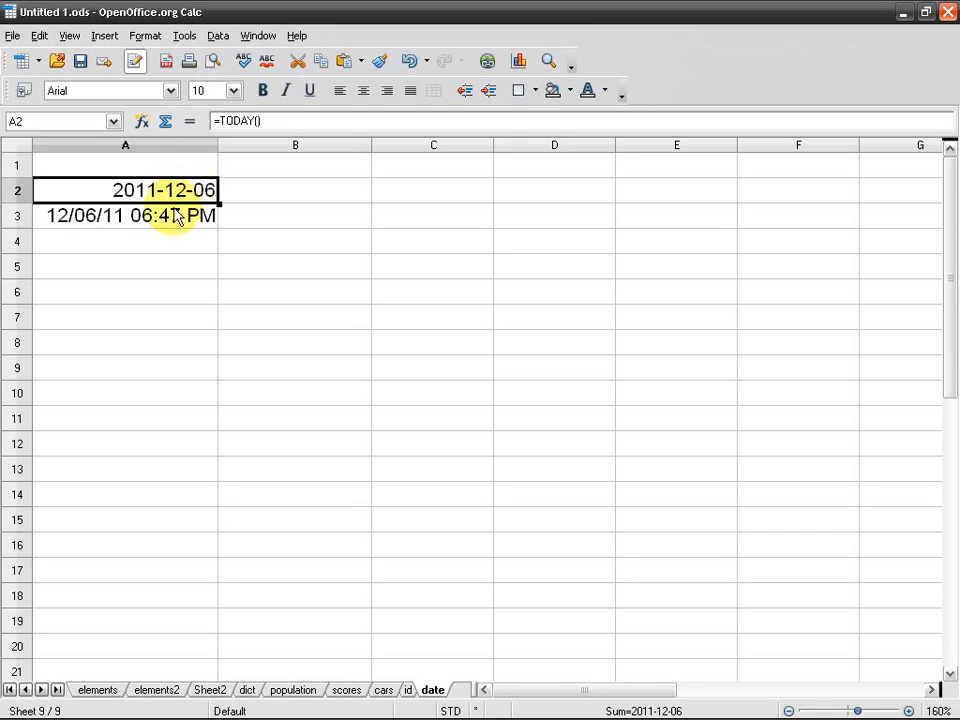
left_click(176, 217)
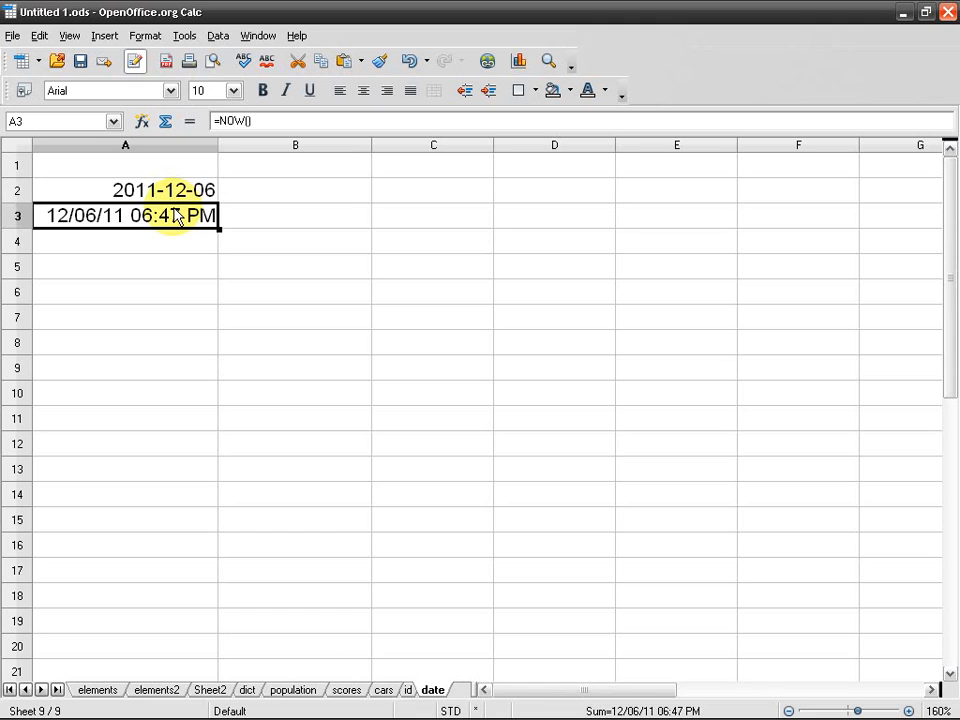
left_click(240, 191)
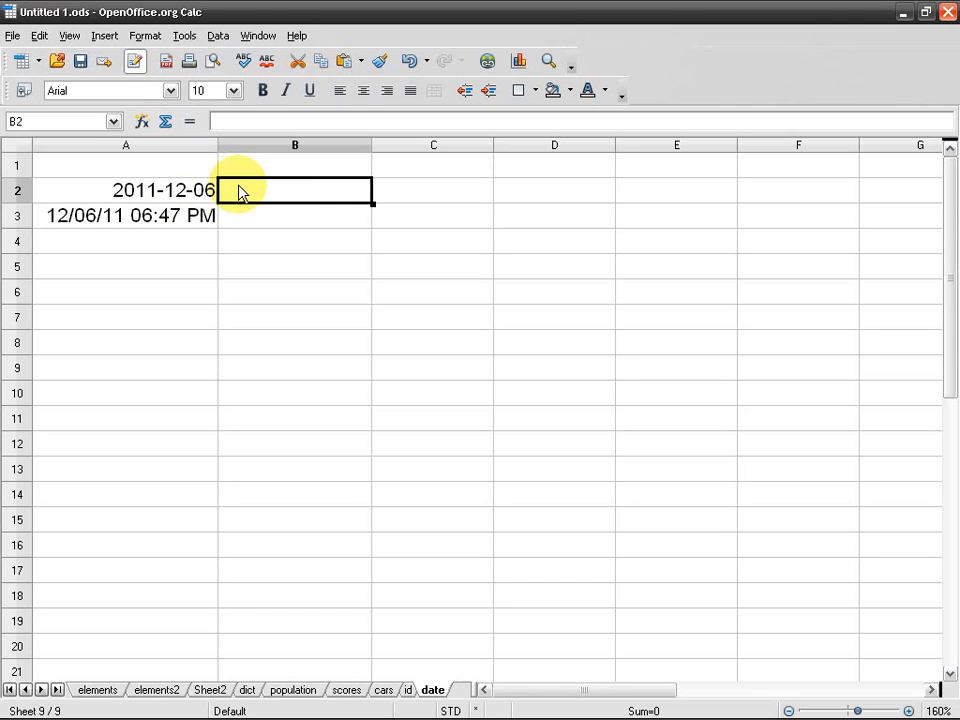
key("Left")
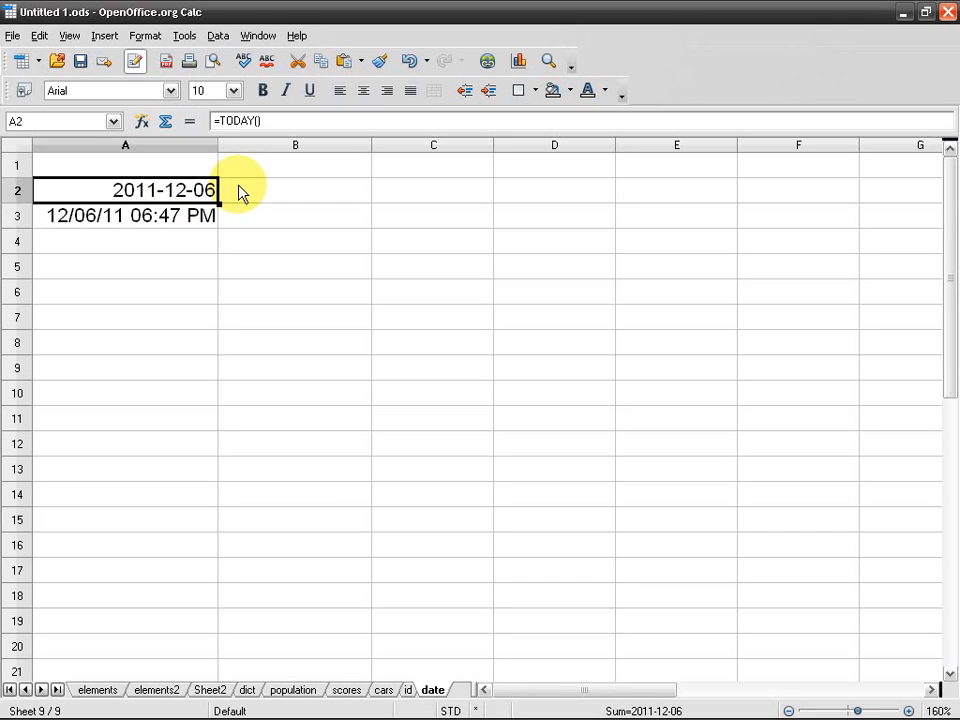
key("Right")
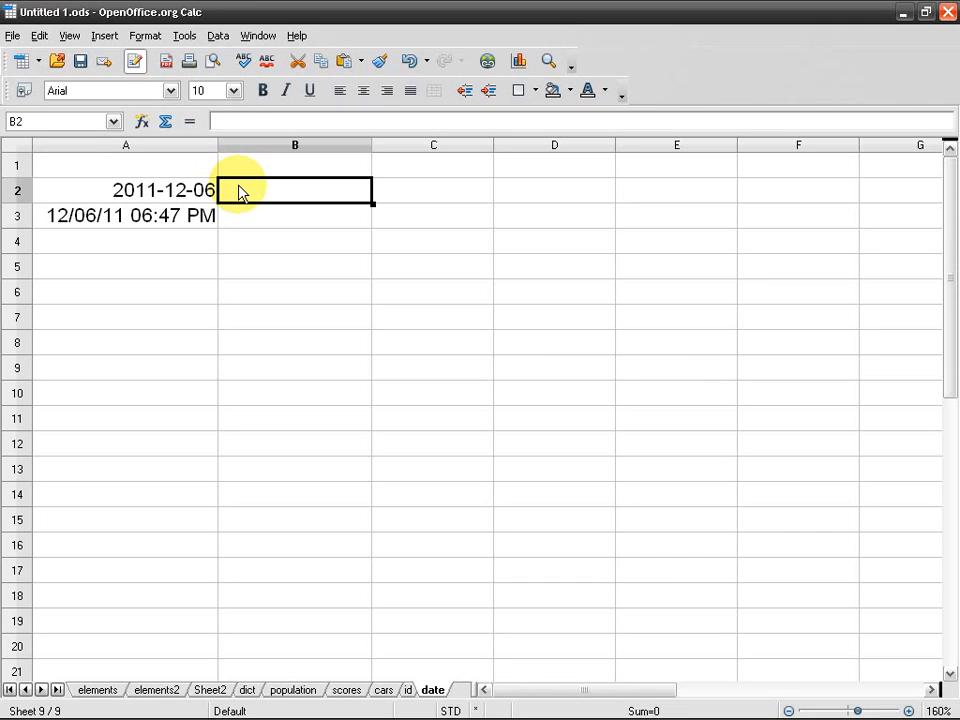
key("Left")
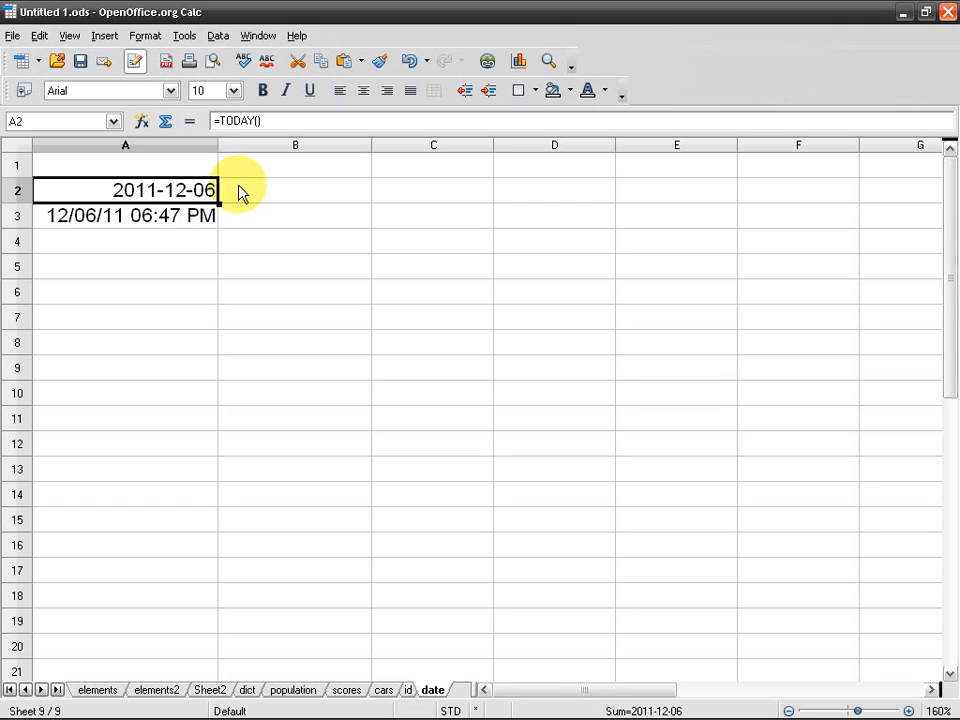
- Insert the Date&Time function YEAR in cell B2 through the Function Wizard, with A2 as its number argument
left_click(240, 193)
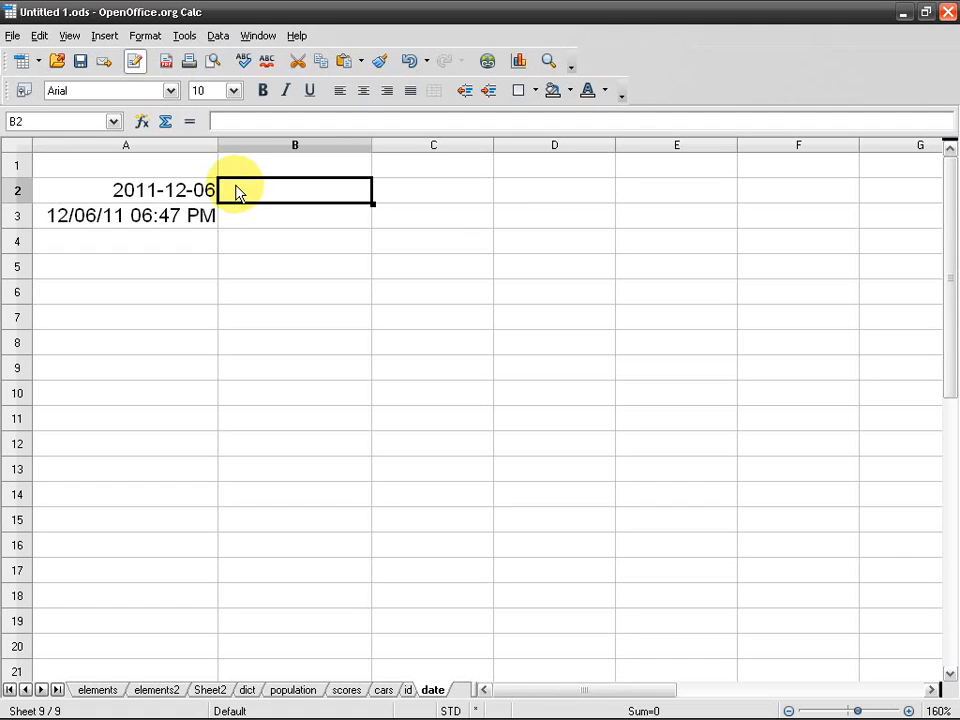
left_click(145, 123)
left_click_drag(311, 179, 317, 225)
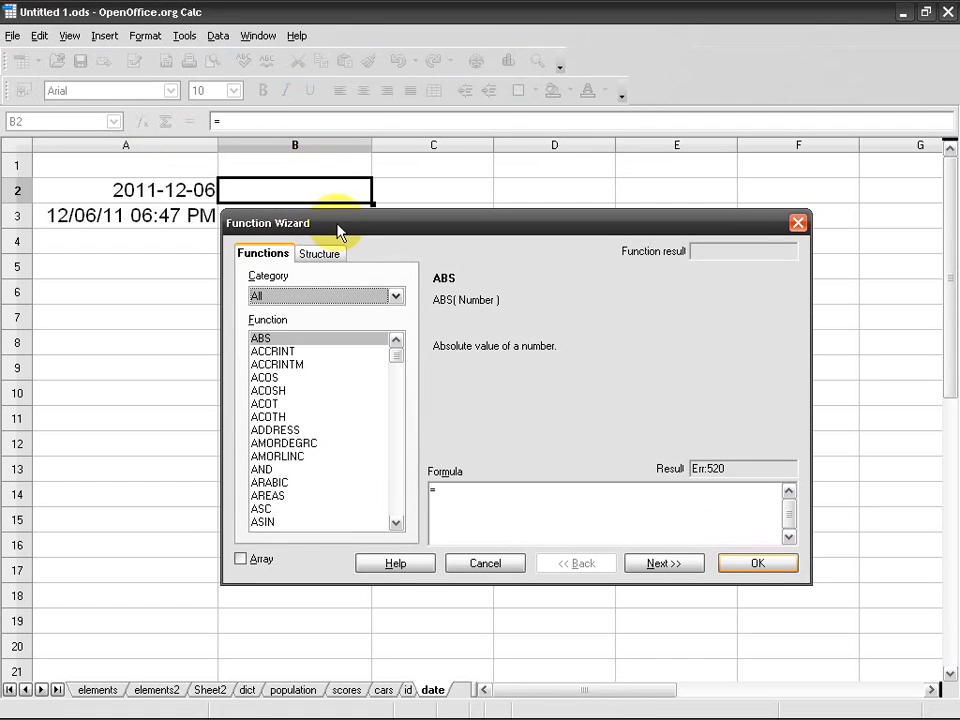
left_click(319, 298)
left_click(321, 343)
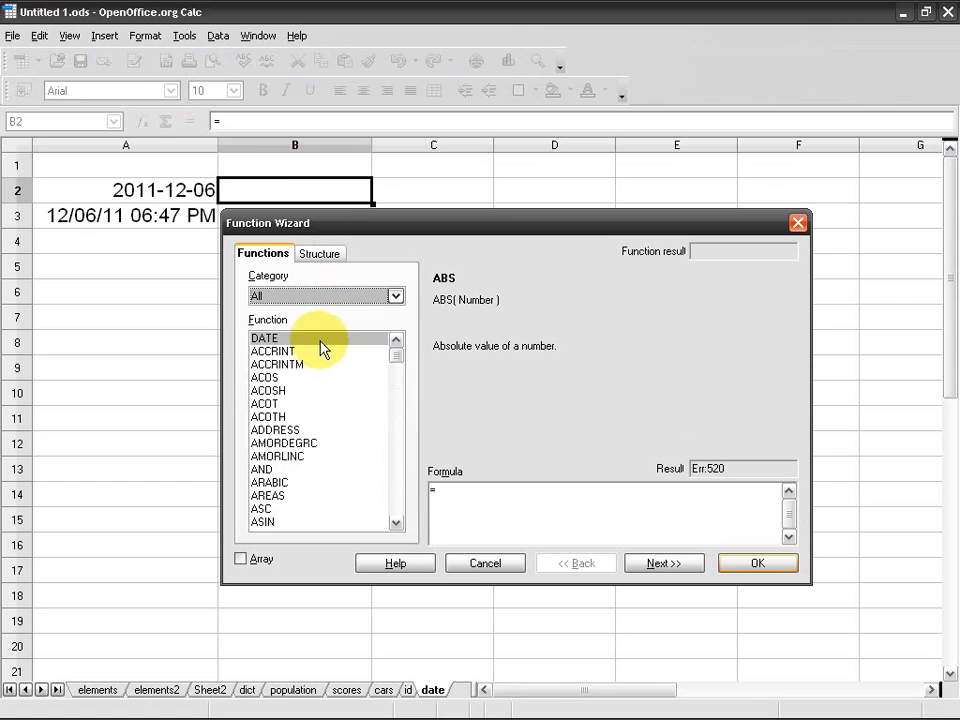
left_click(290, 365)
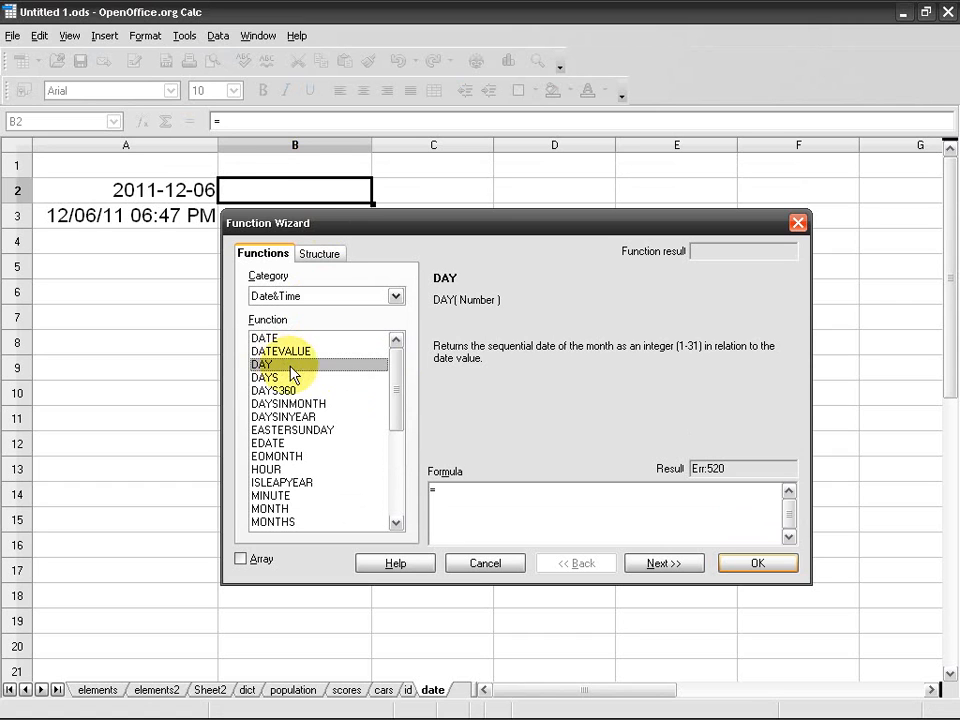
left_click_drag(396, 392, 403, 492)
left_click(320, 495)
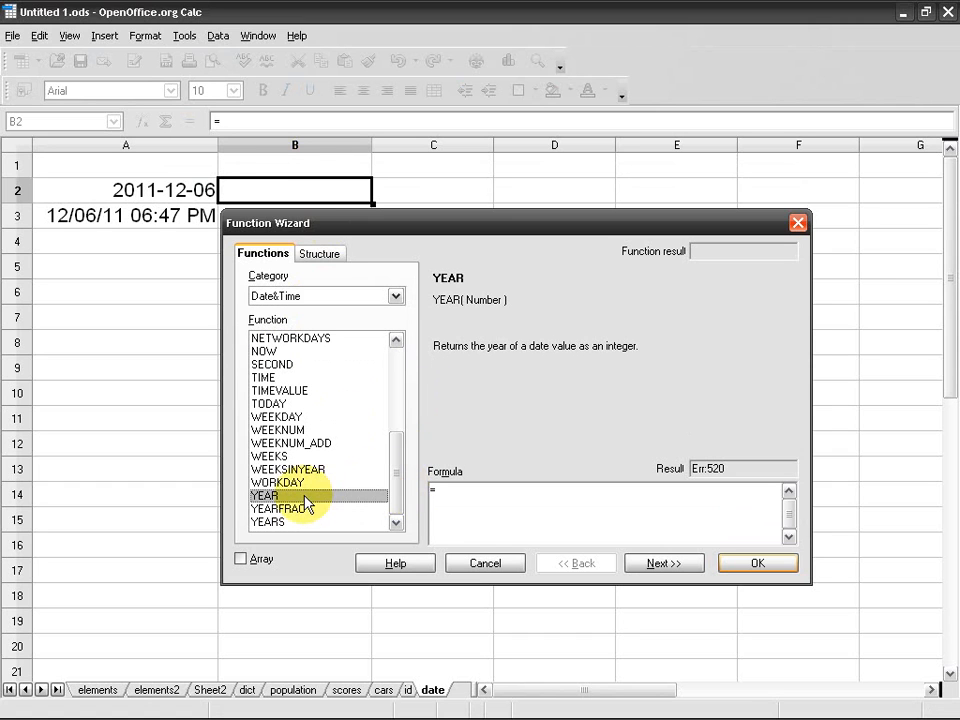
left_click(318, 484)
double_click(320, 495)
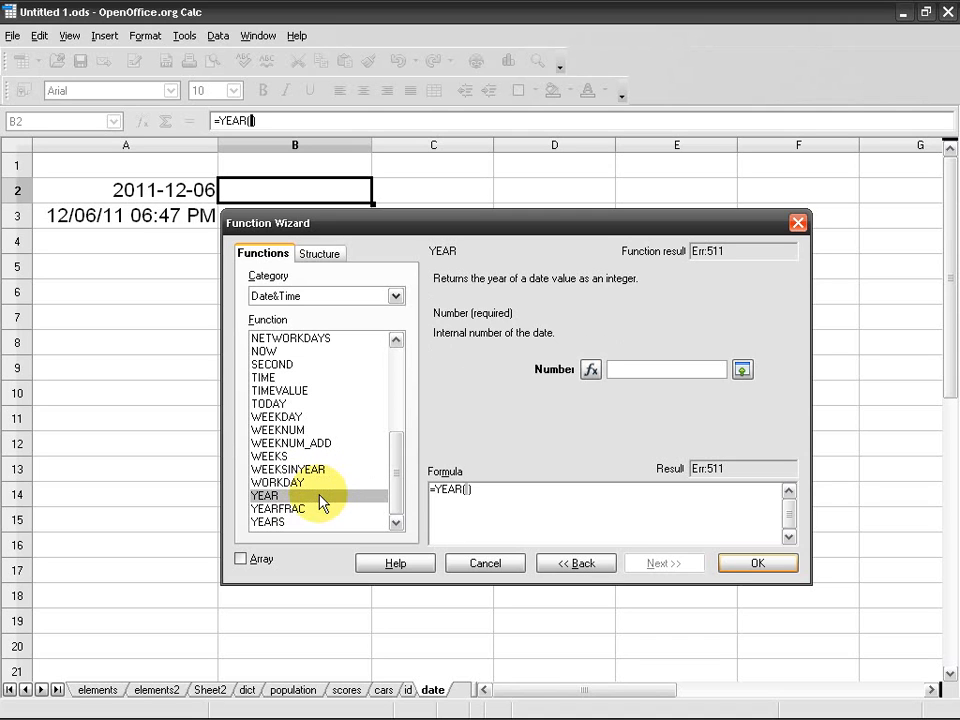
left_click(163, 192)
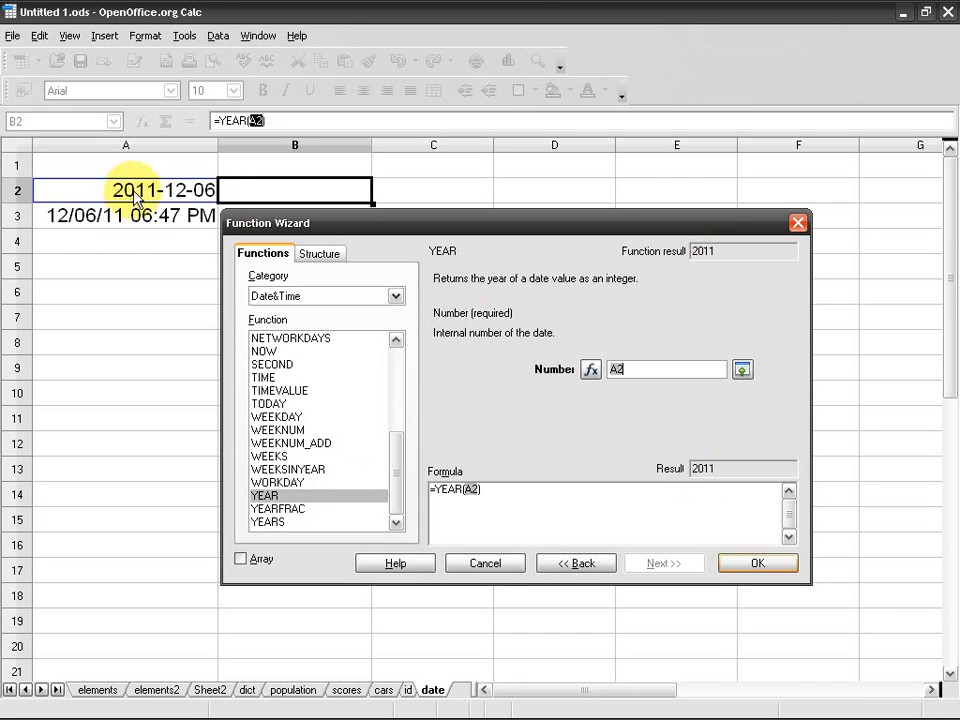
left_click(758, 565)
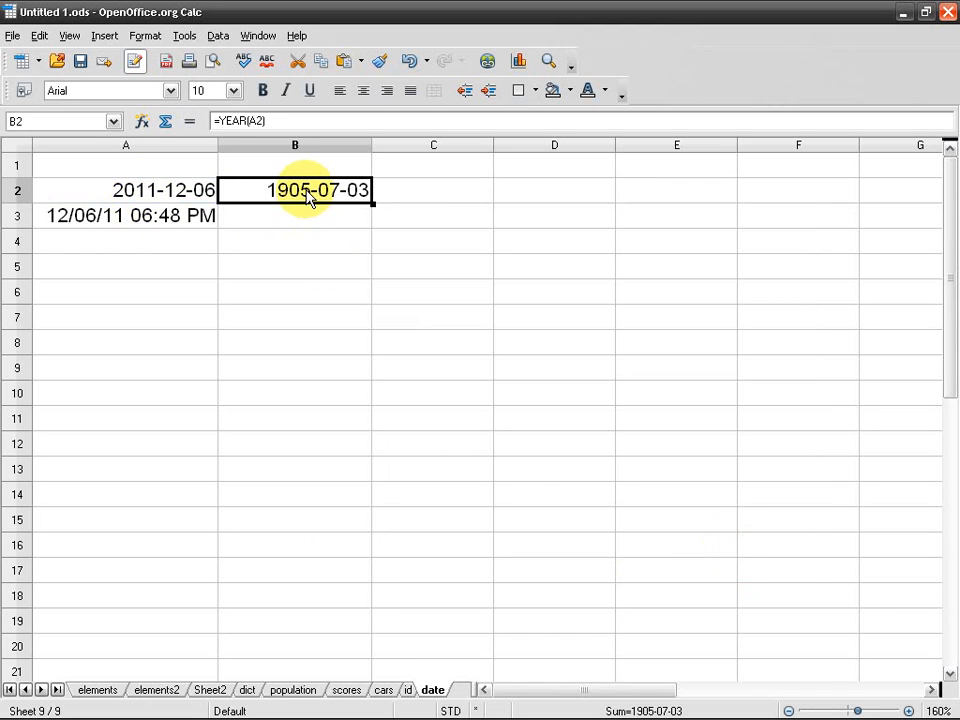
- Format the YEAR result in cell B2 with the Number category
right_click(329, 197)
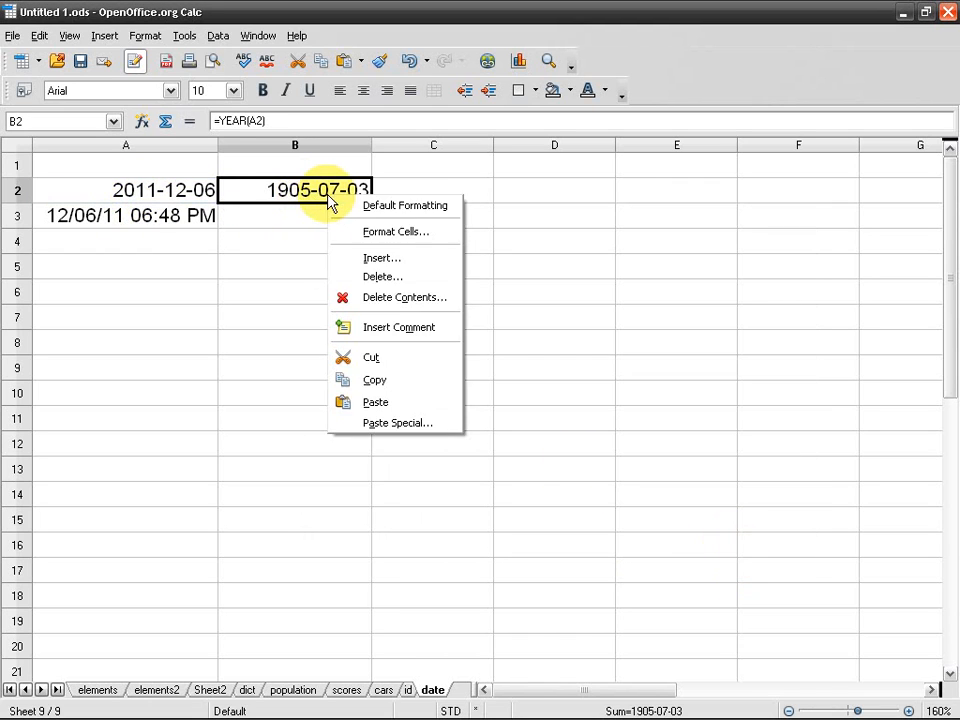
left_click(427, 236)
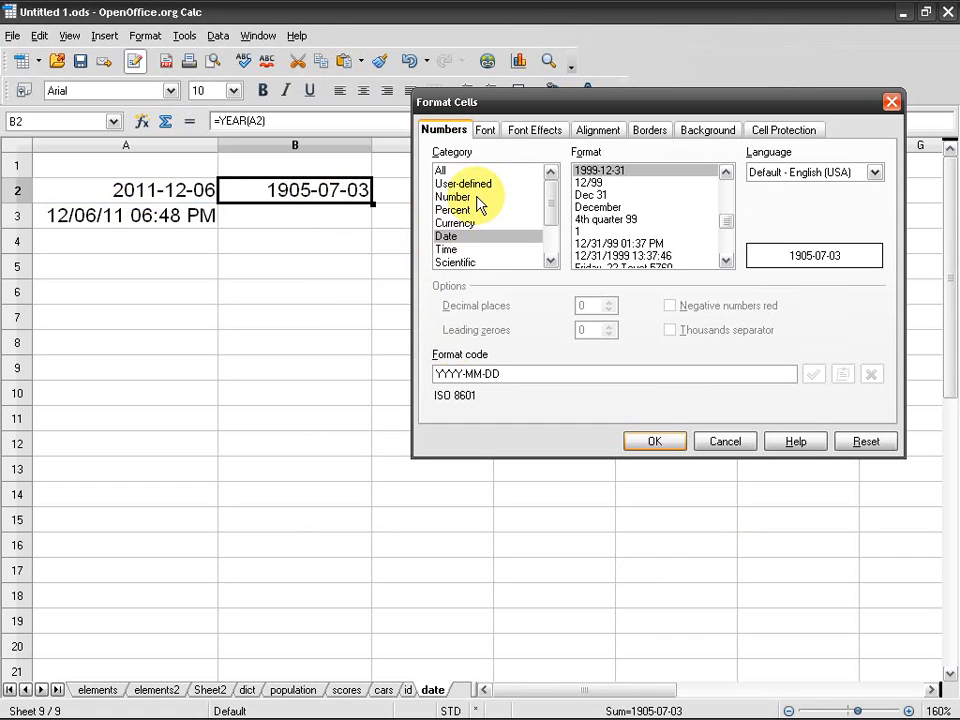
left_click(478, 198)
left_click(654, 442)
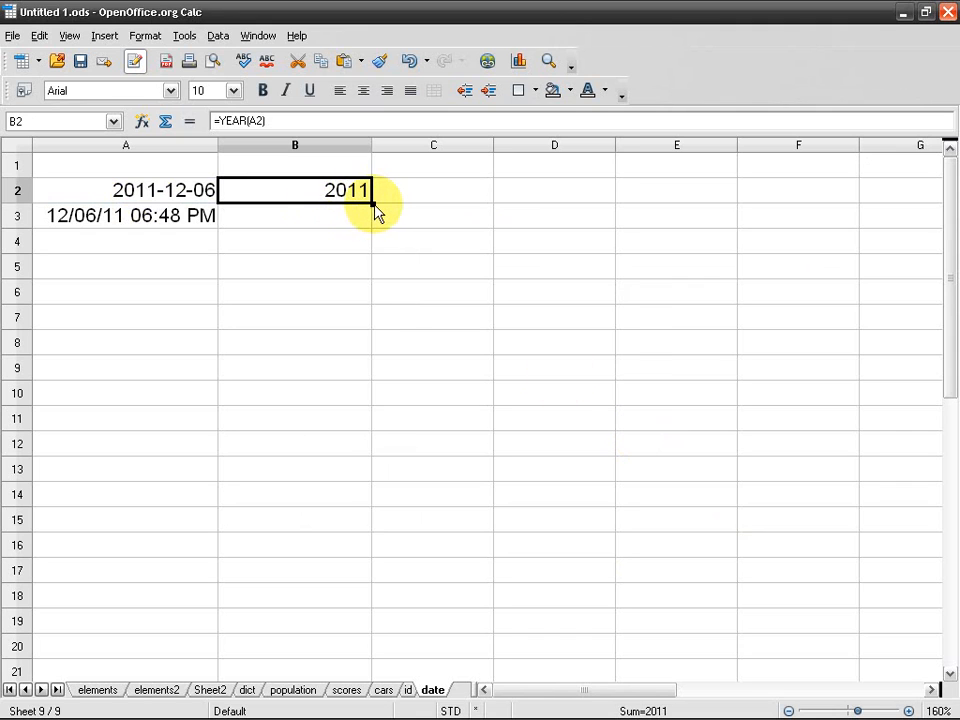
- Format the empty range C1:E3 with the General number format
left_click(460, 197)
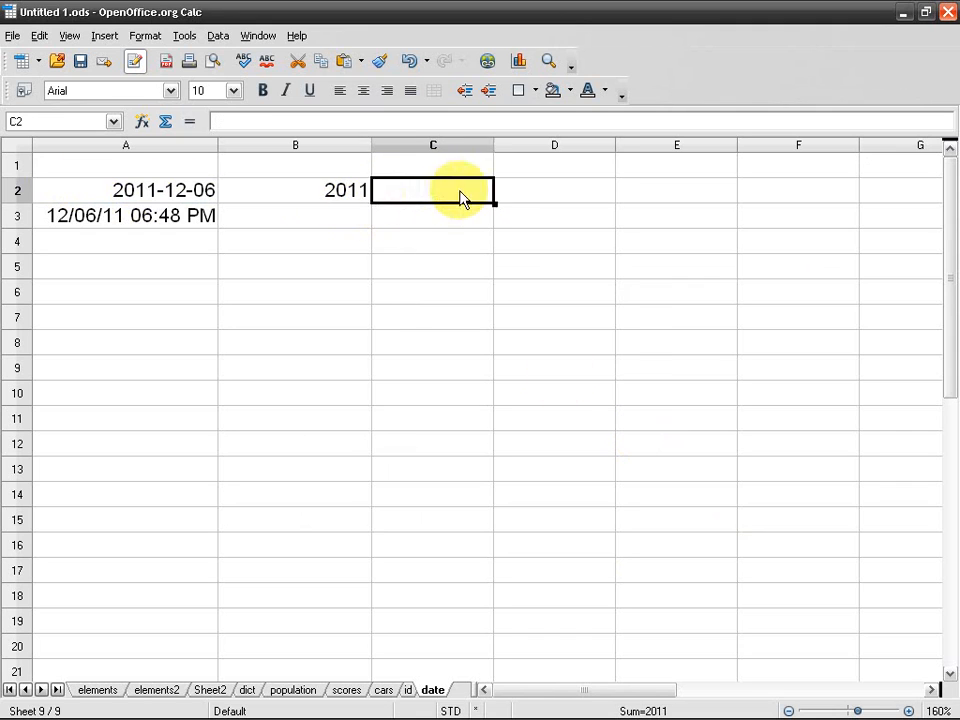
left_click_drag(460, 197, 707, 199)
left_click_drag(446, 167, 674, 224)
right_click(520, 184)
left_click(555, 218)
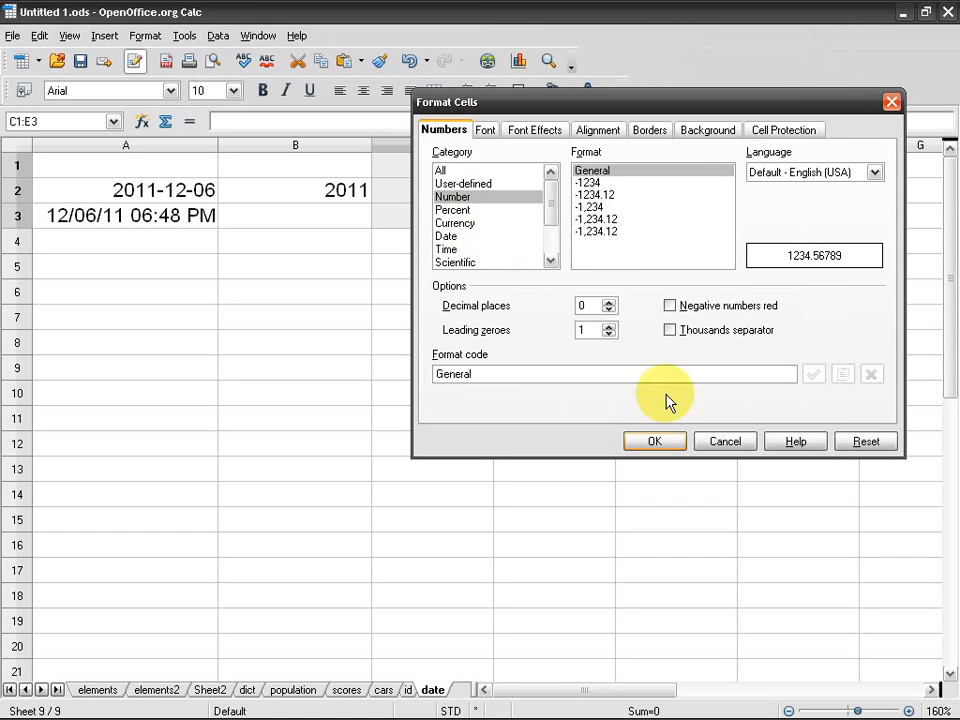
left_click(655, 442)
- Make the cell reference in B2's formula absolute so that it reads =YEAR($A$2)
left_click(315, 193)
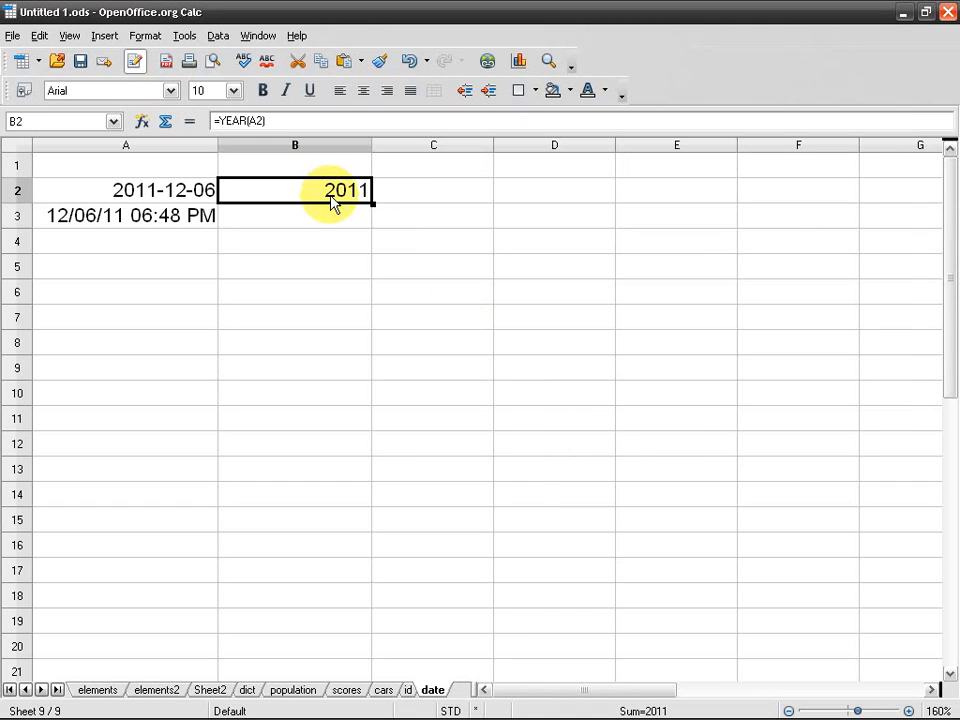
left_click(415, 197)
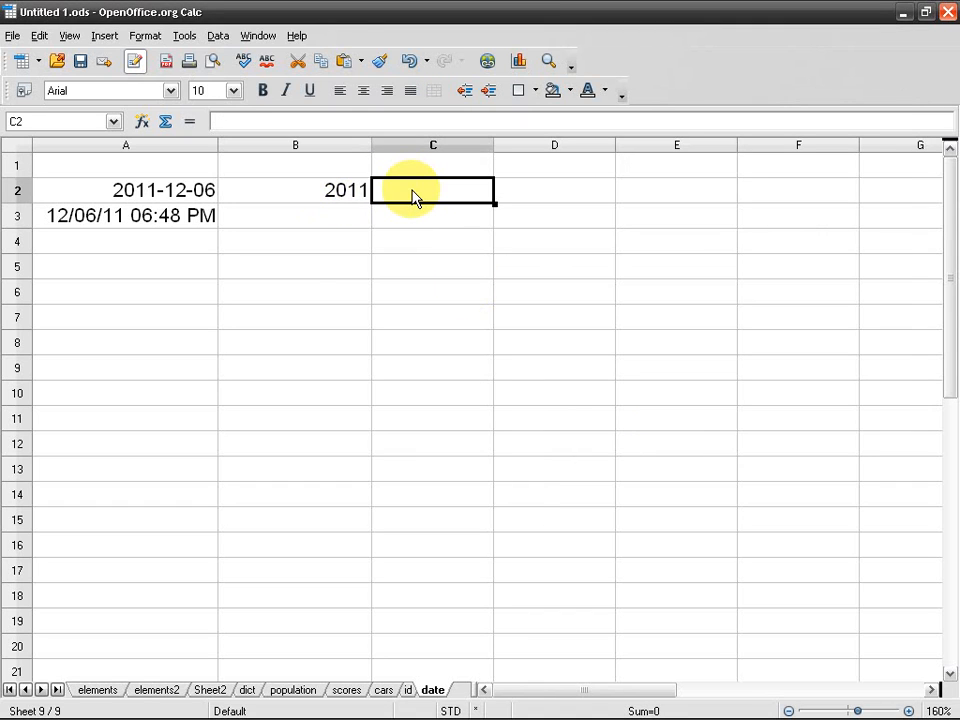
left_click(366, 196)
left_click_drag(372, 203, 343, 193)
double_click(364, 196)
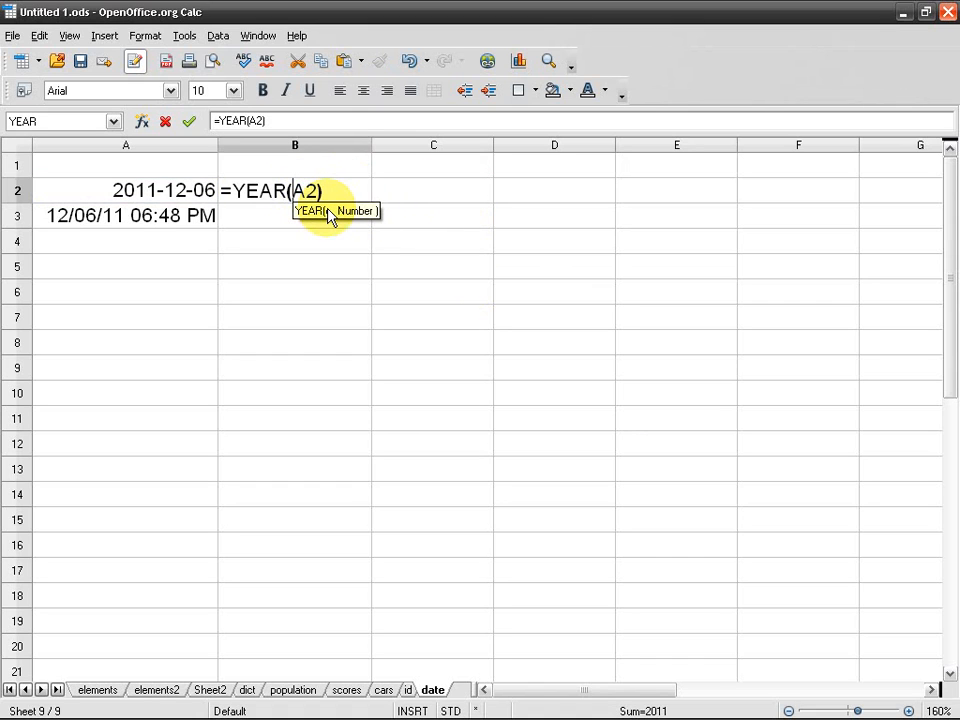
type("$")
key("Right")
type("$")
key("Return")
left_click(340, 200)
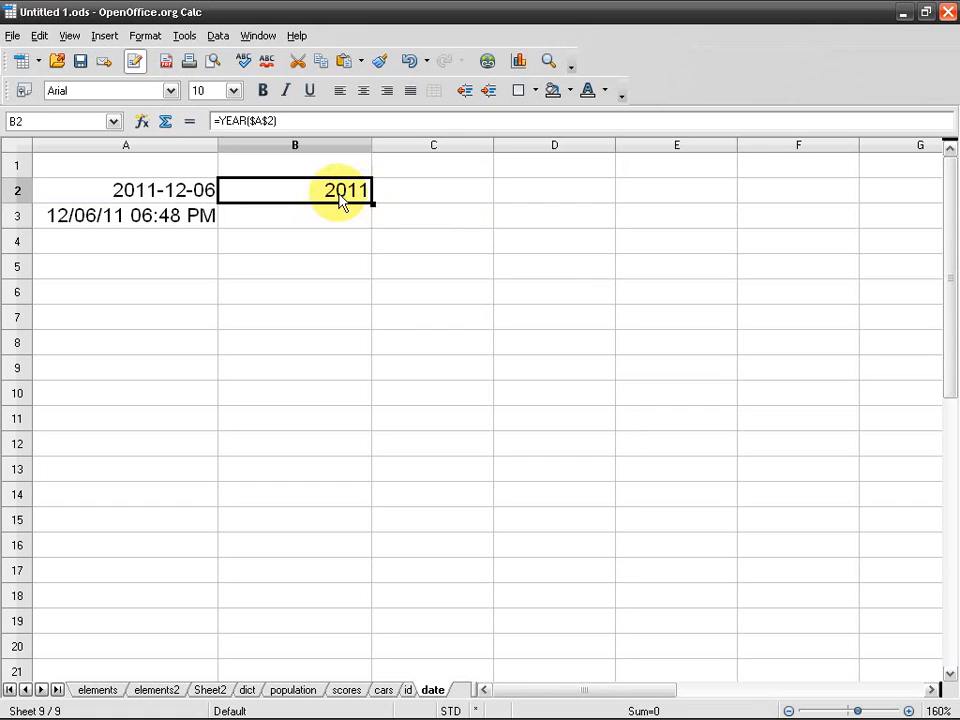
- Fill the YEAR formula from B2 across to D2 and change the function in C2 to MONTH
left_click_drag(374, 205, 576, 206)
double_click(467, 205)
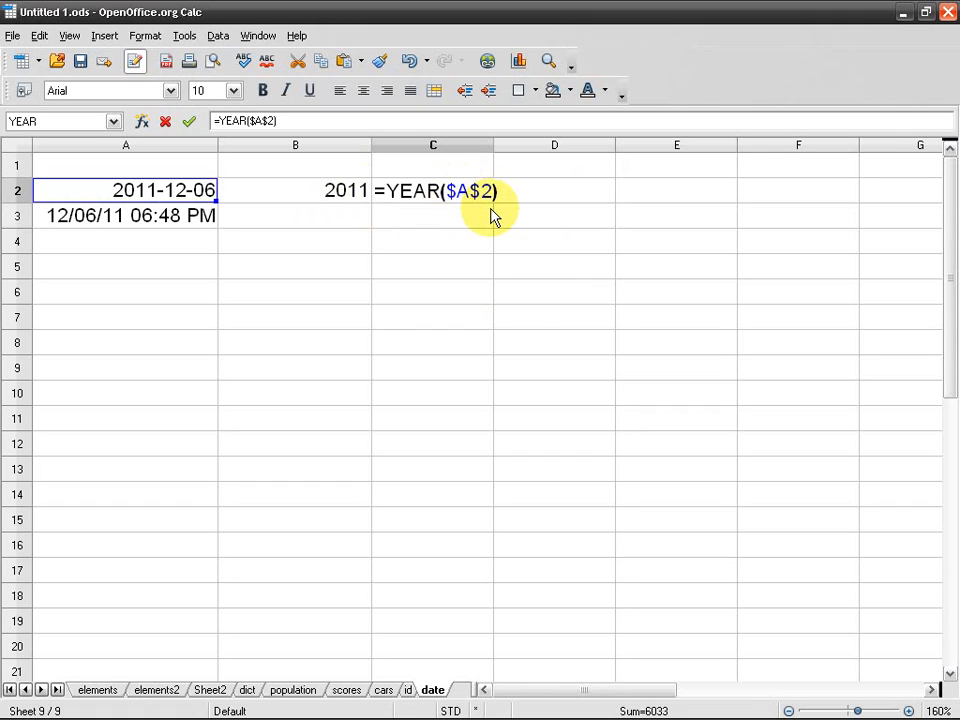
key("Left")
key("Left")
key("Left")
key("Left")
key("Left")
key("Left")
key("ctrl+shift+Left")
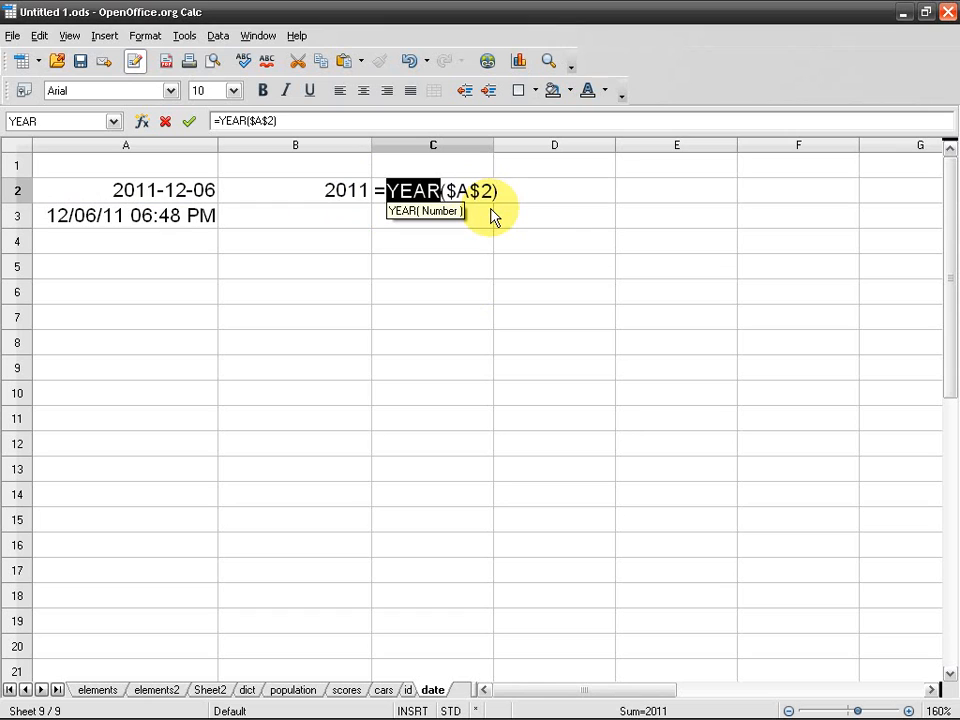
type("month")
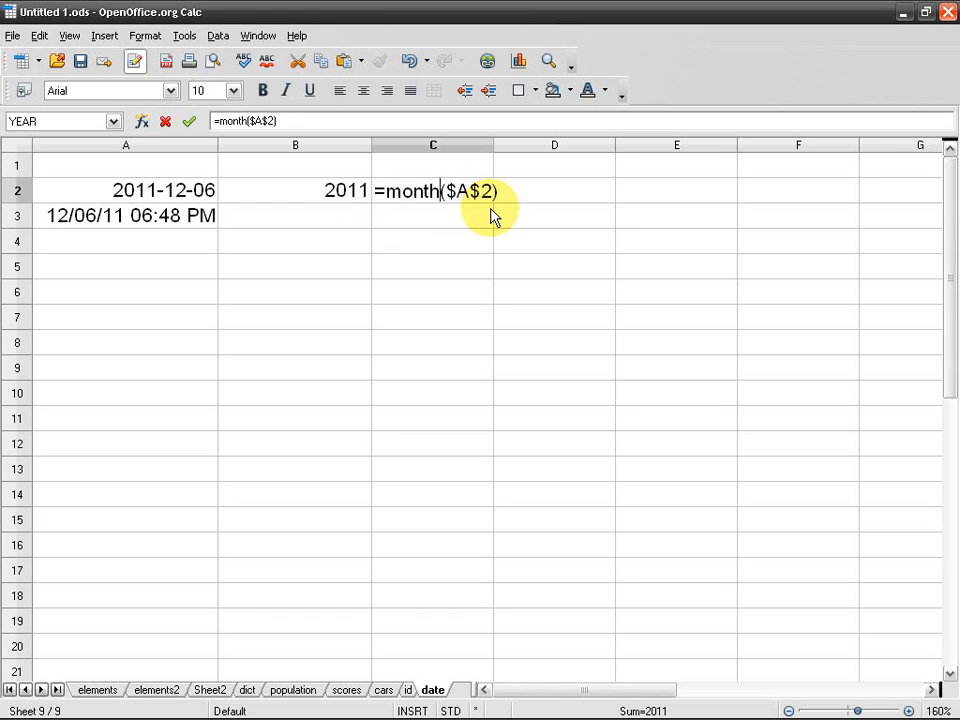
key("Return")
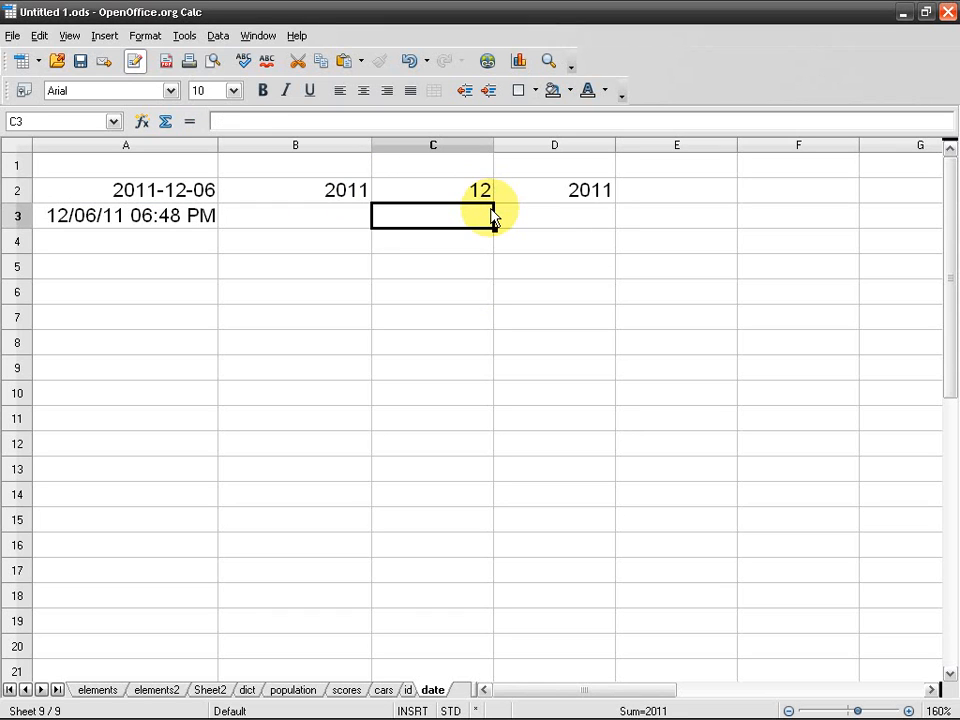
- Change the copied formula in cell D2 to =DAY($A$2)
key("Up")
key("Right")
key("F2")
key("Left")
key("Left")
key("Left")
key("Left")
key("Left")
key("Left")
key("ctrl+shift+Left")
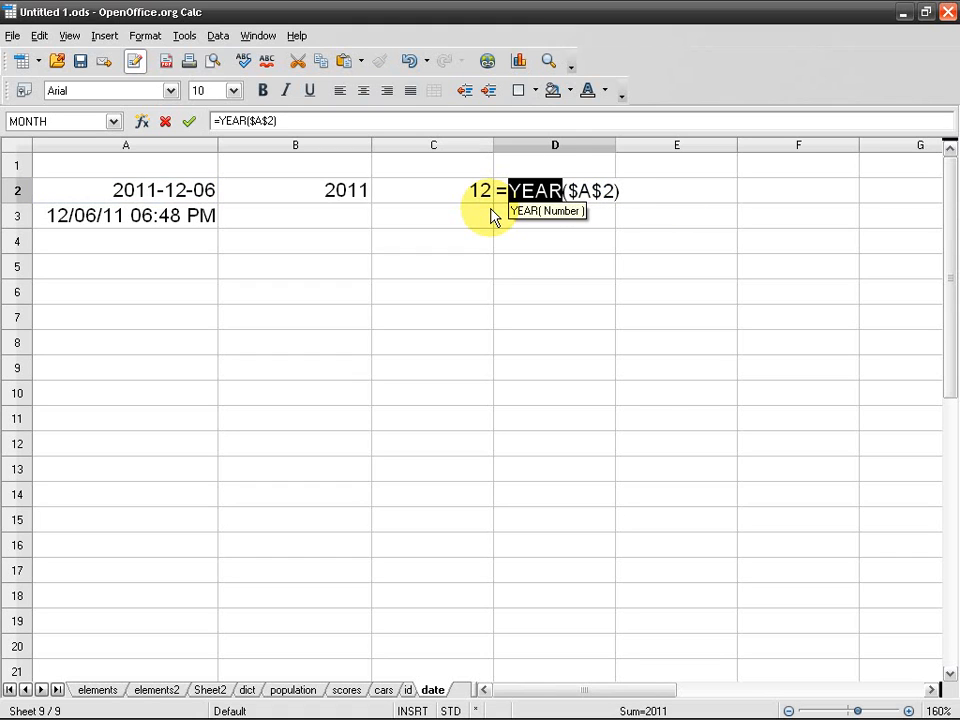
type("day")
key("Return")
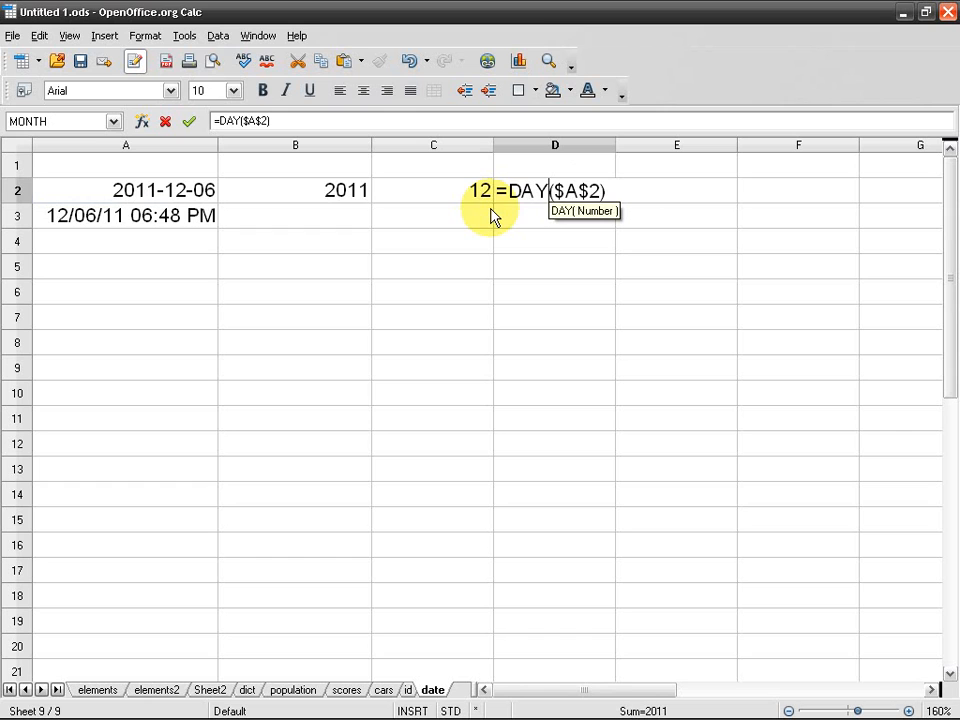
key("Return")
left_click(300, 196)
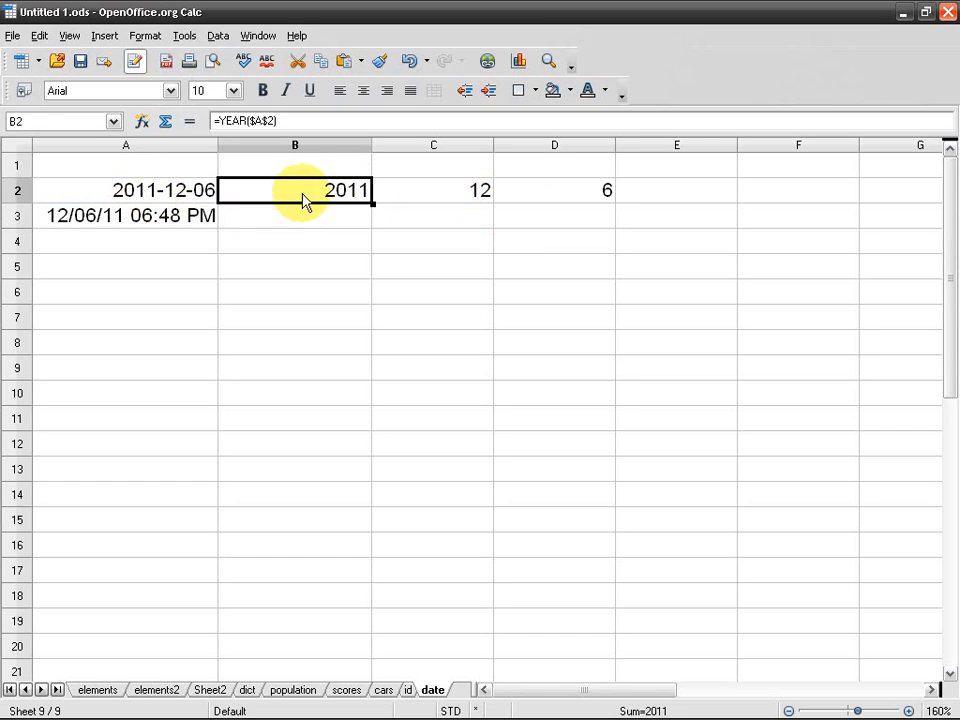
left_click(328, 163)
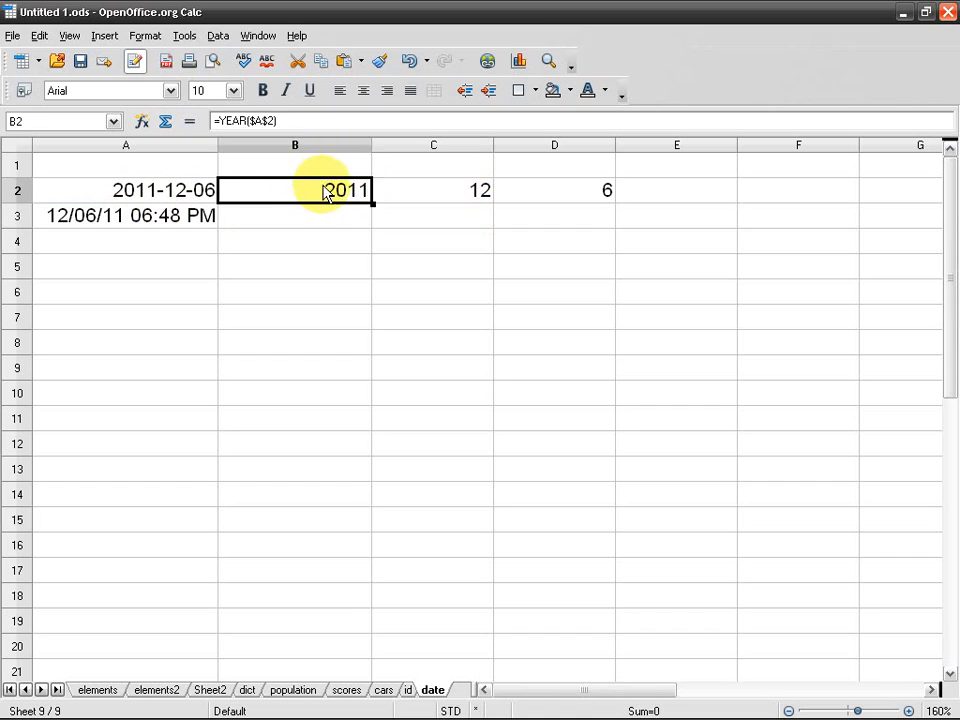
left_click_drag(321, 189, 553, 193)
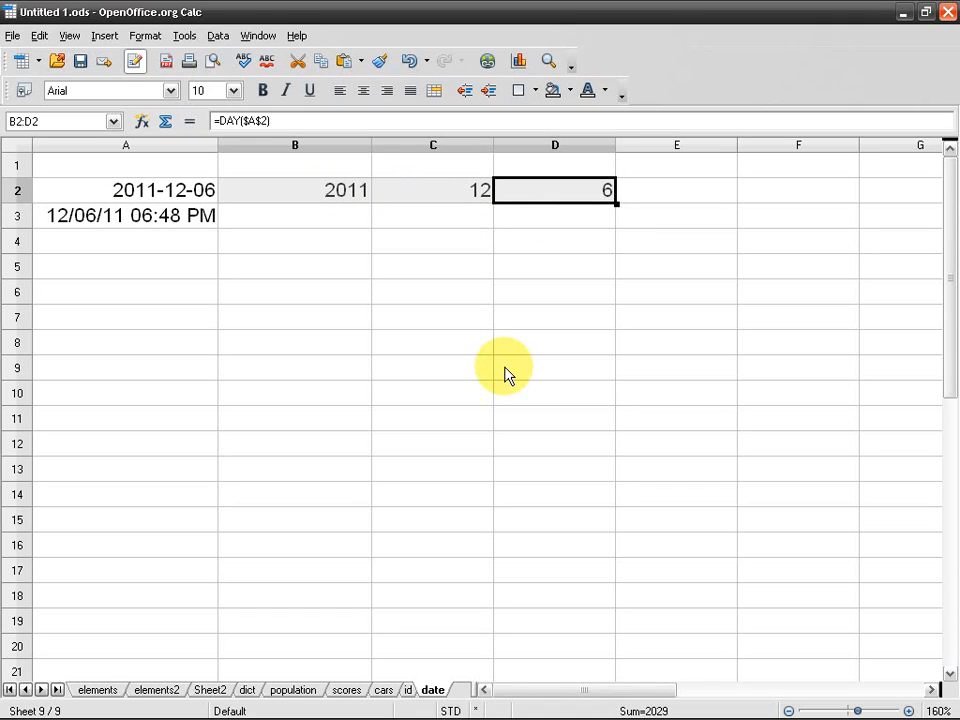
left_click(135, 265)
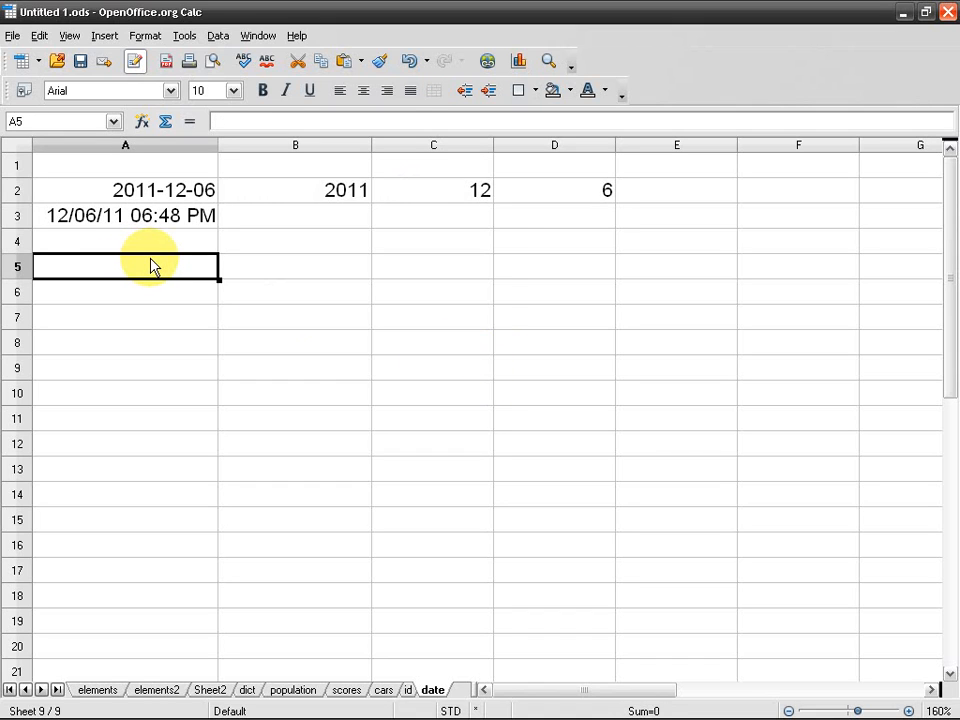
left_click(180, 197)
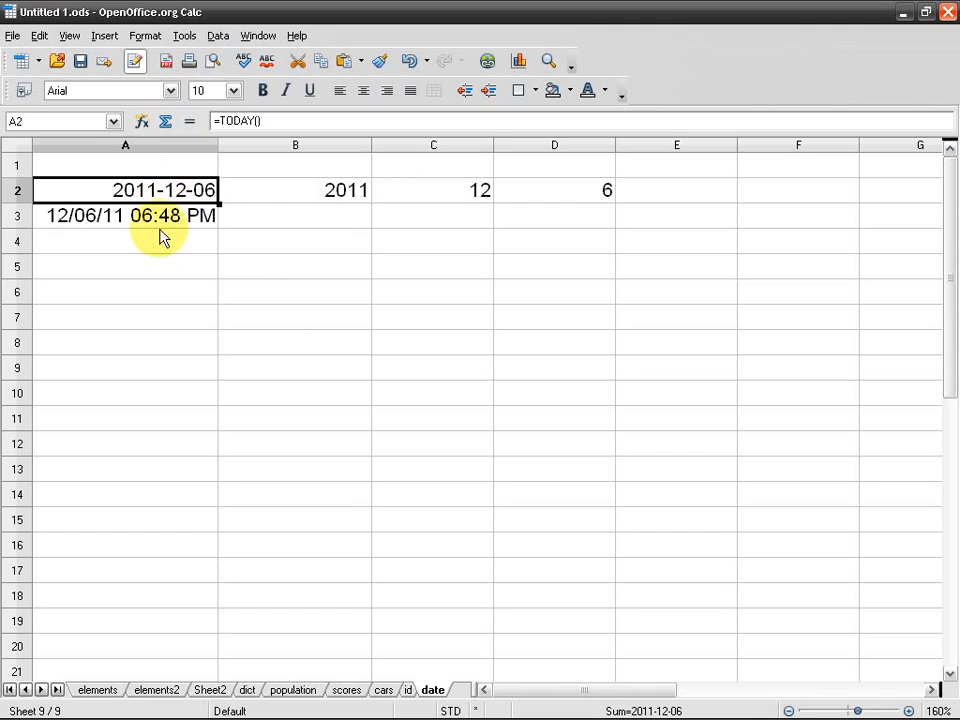
- Enter the formula =A2+7 in cell A5 to calculate the date one week after the date in A2
left_click(163, 268)
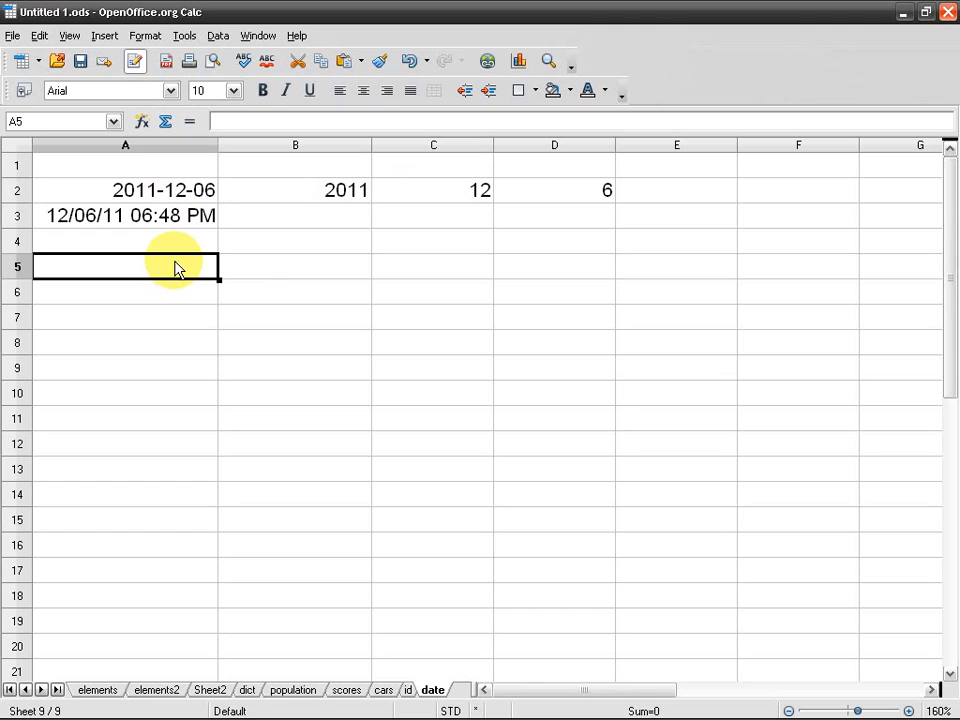
type("=")
key("Up")
key("Up")
key("Up")
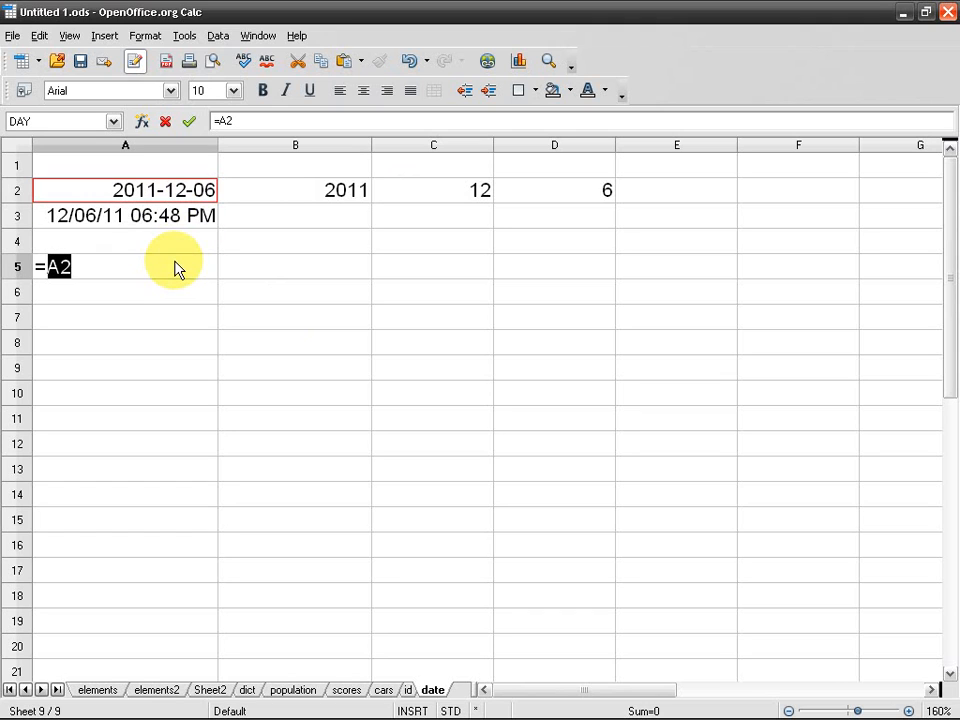
type("+7")
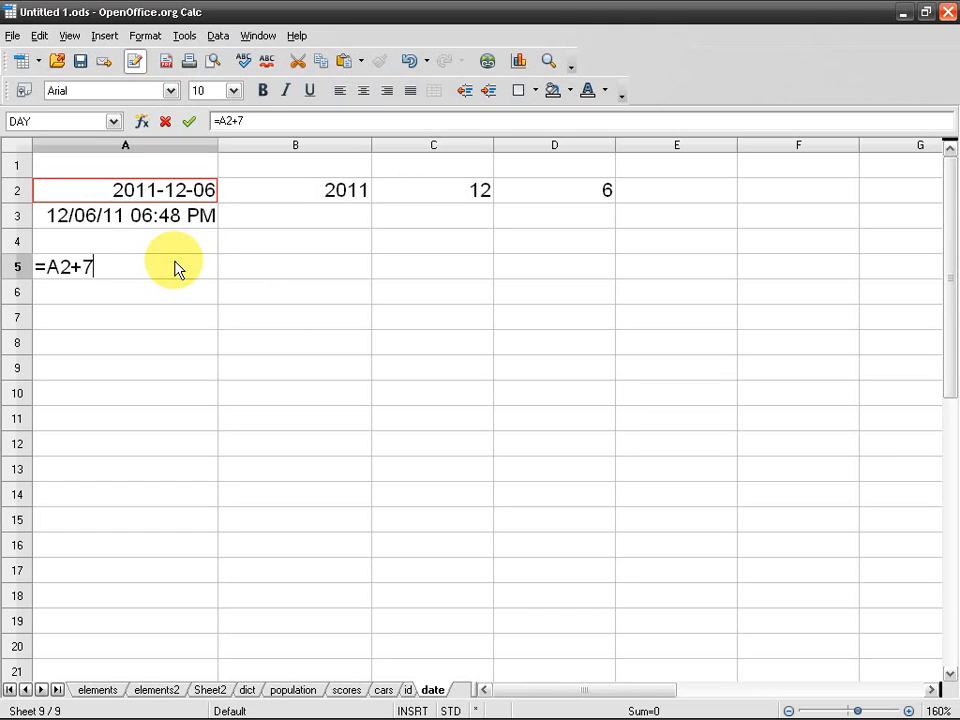
key("Return")
left_click(176, 266)
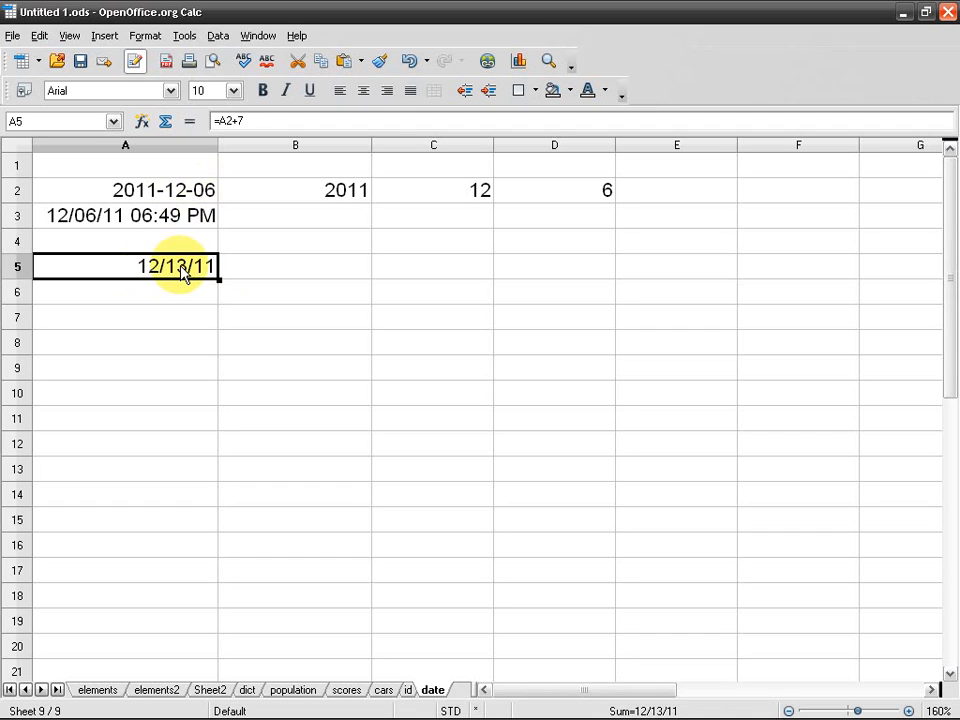
- Format the date cells A2 and A5 together as Text to expose their underlying serial numbers
left_click(176, 190)
right_click(173, 188)
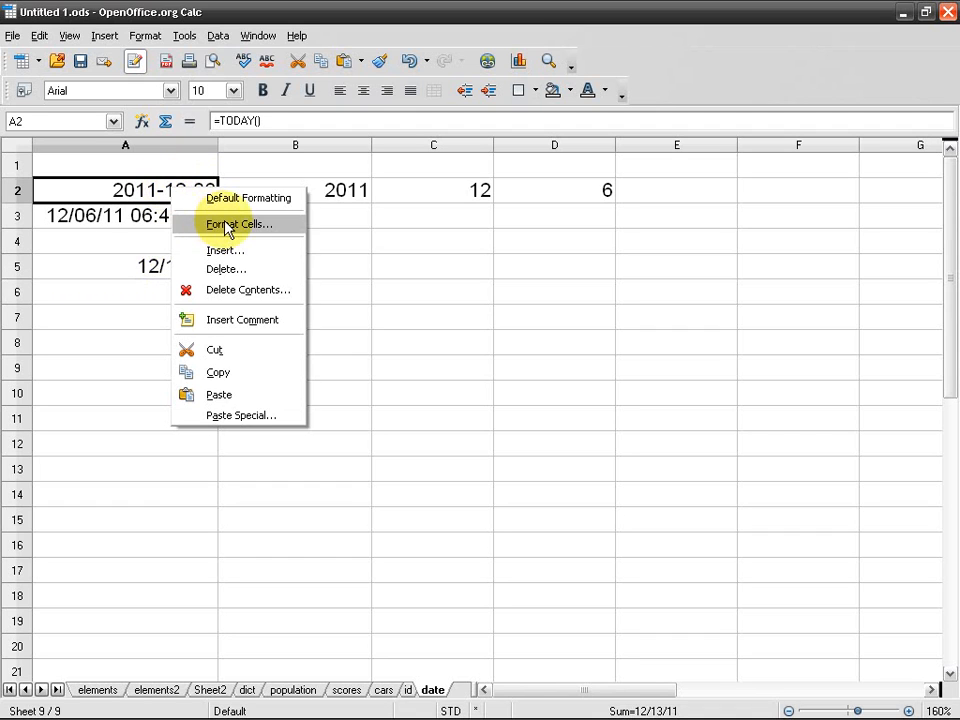
left_click(139, 268)
left_click(139, 268)
right_click(145, 268)
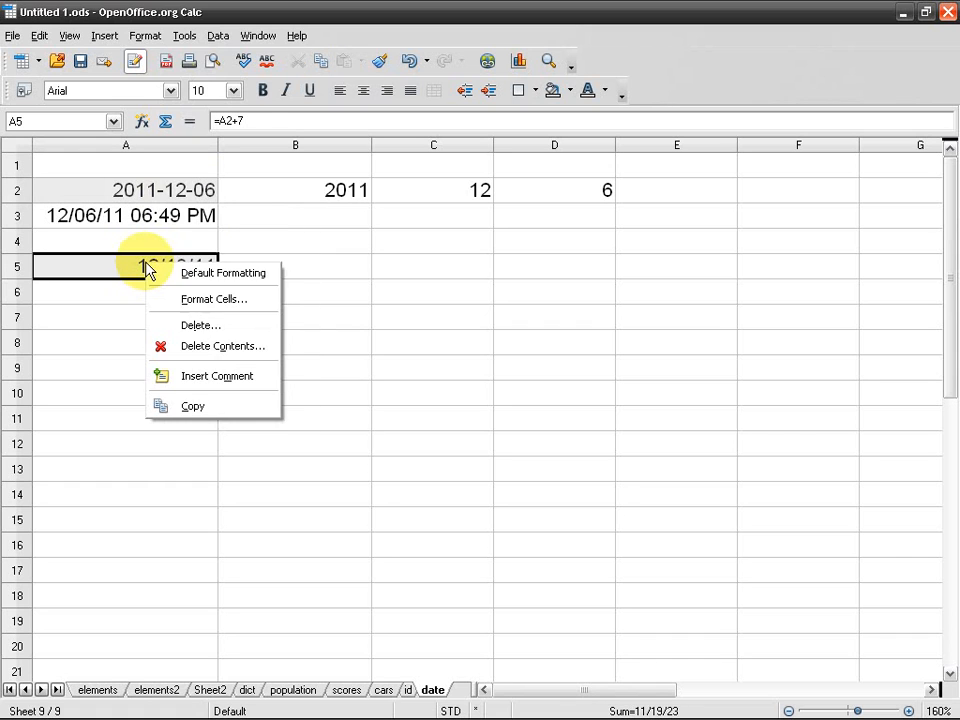
left_click(205, 300)
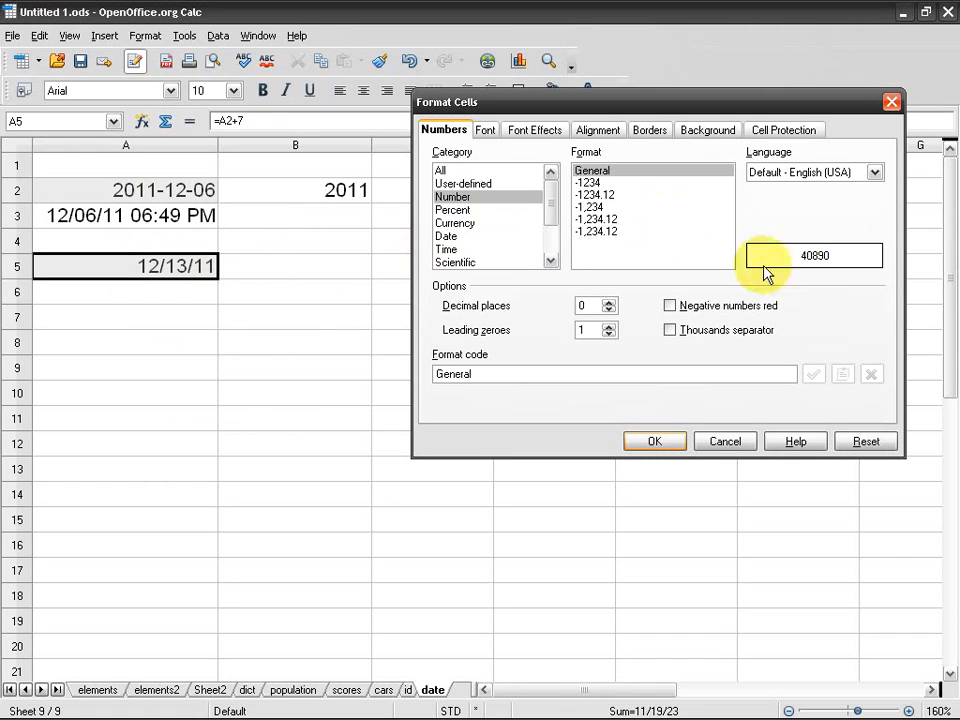
scroll(549, 223, "down", 2)
left_click(442, 250)
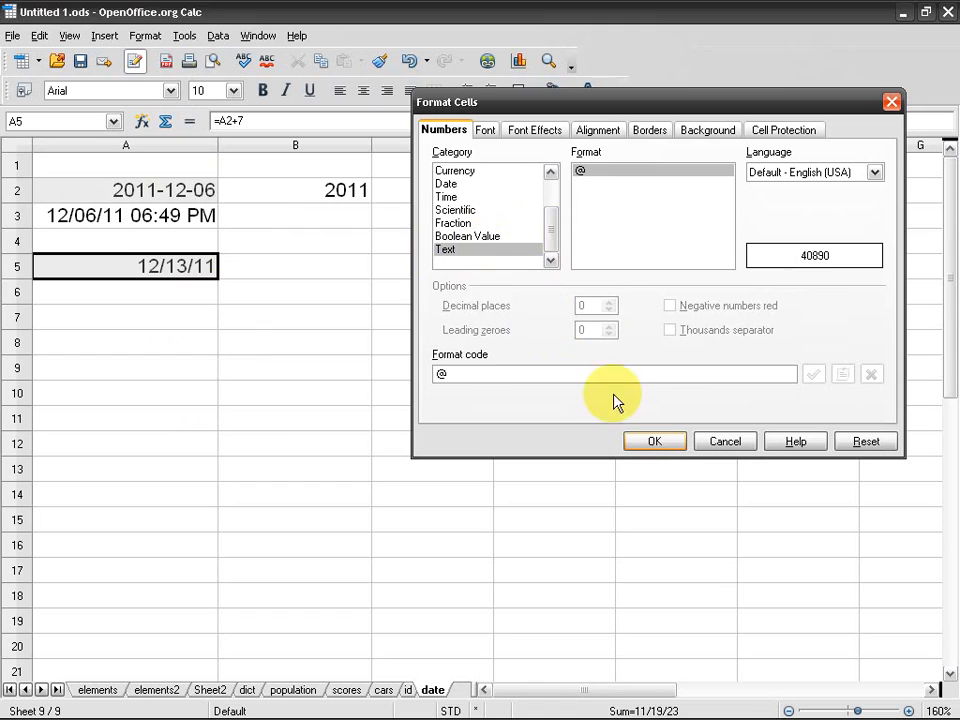
left_click(652, 441)
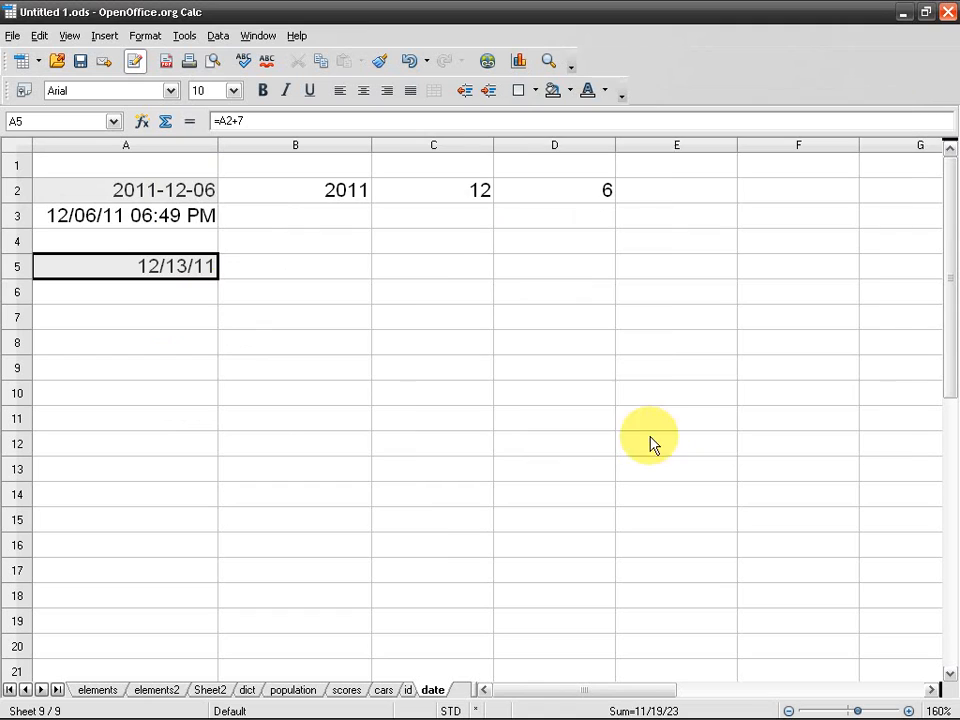
- Compare the serial numbers and formulas in A2 and A5, and undo the Text formatting of both cells
left_click(207, 194)
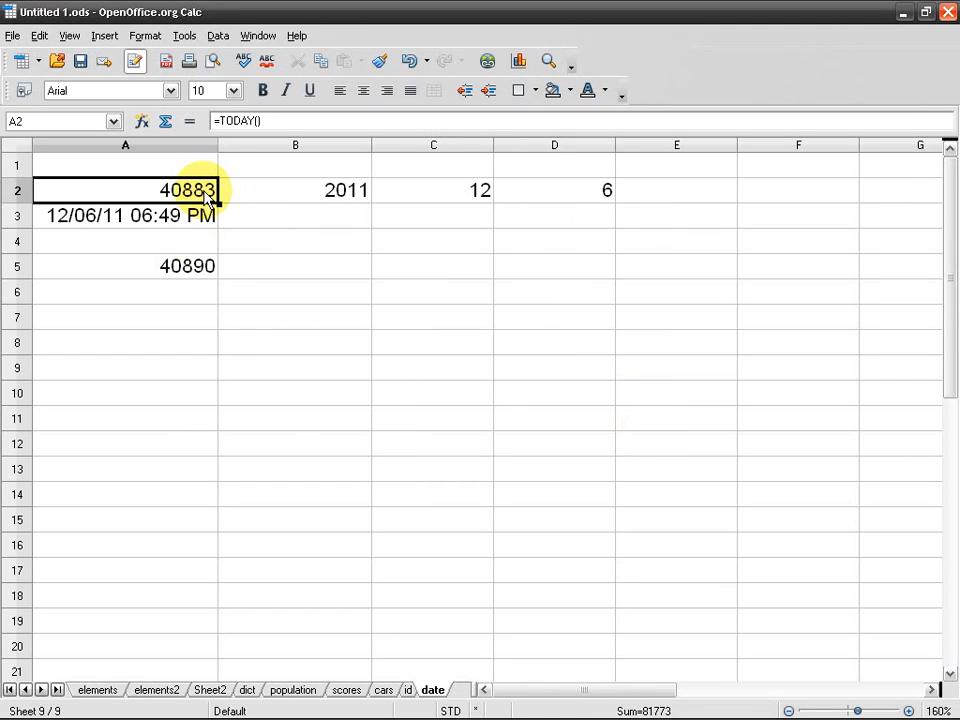
left_click(212, 266)
left_click(205, 196, "ctrl")
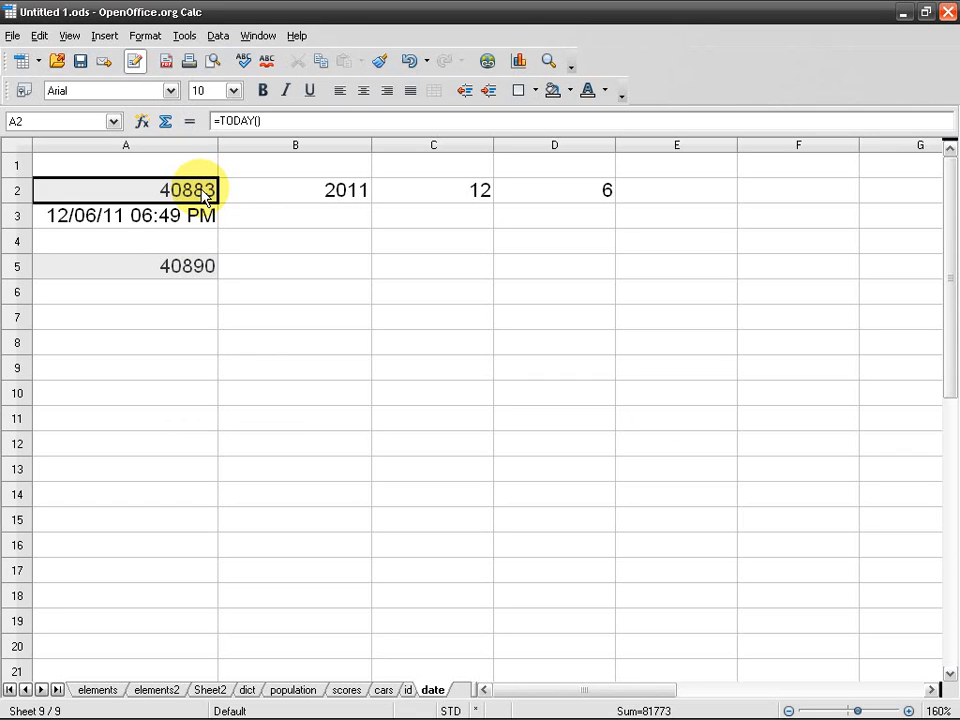
left_click(205, 196)
left_click(200, 268)
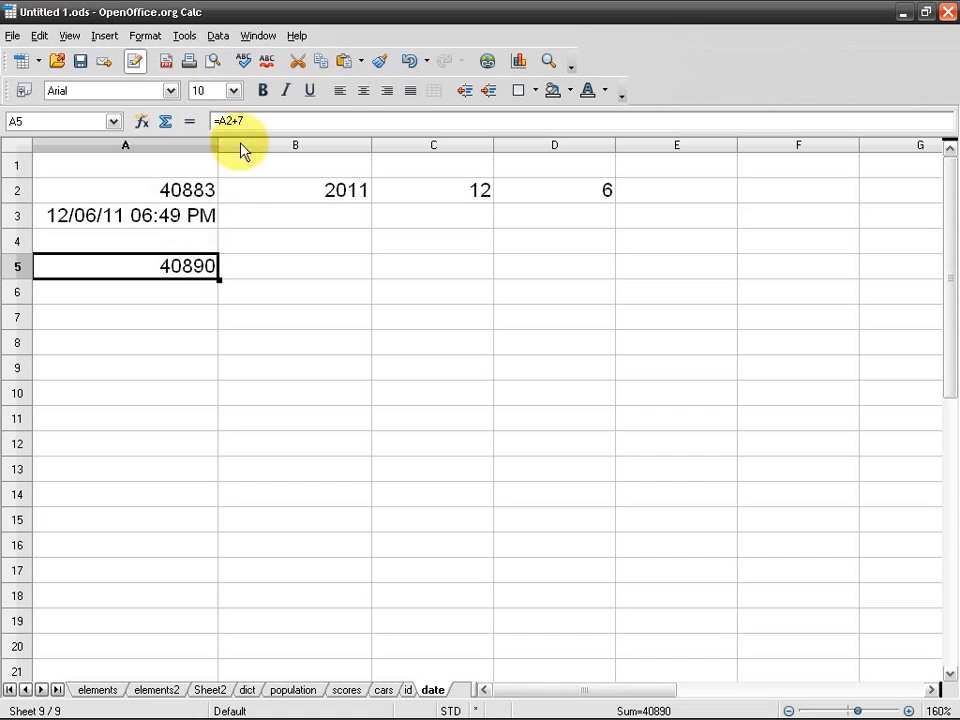
left_click(410, 64)
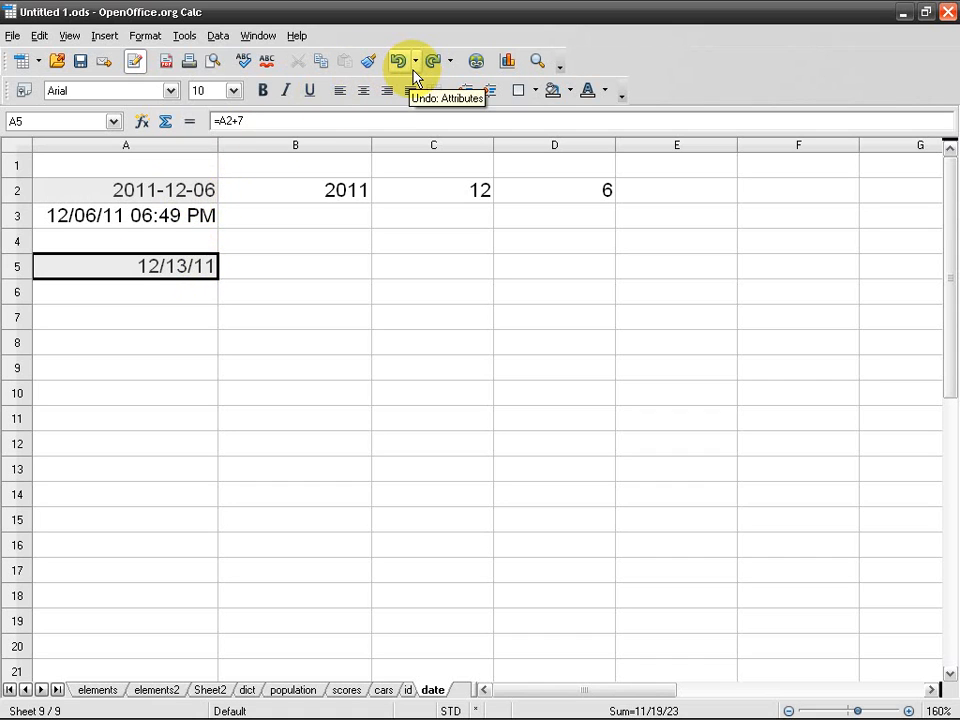
- Check the number format assigned to cell A5 without changing it
left_click(118, 283)
right_click(162, 279)
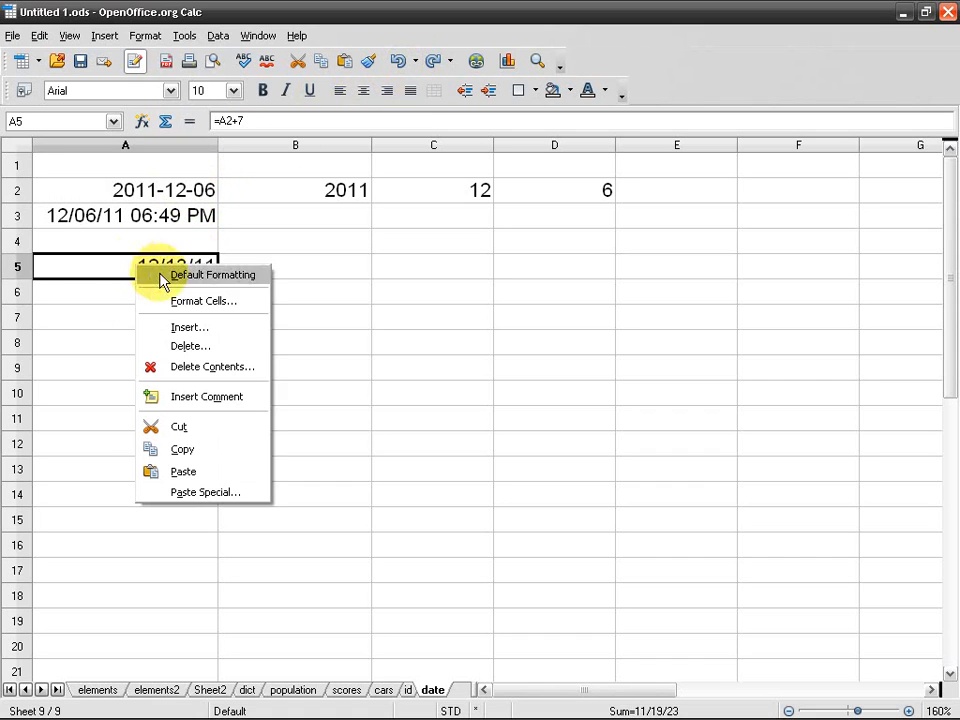
left_click(258, 303)
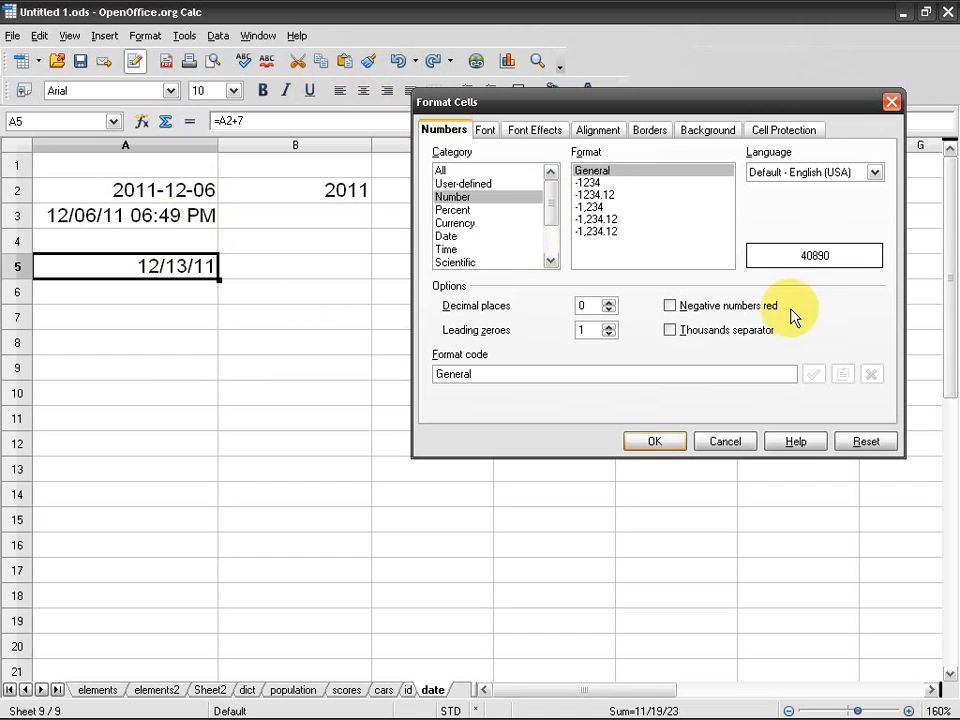
left_click(725, 441)
- Copy the YYYY-MM-DD date format from A2 to A5 with the Format Paintbrush, and undo and redo it for comparison
left_click(192, 192)
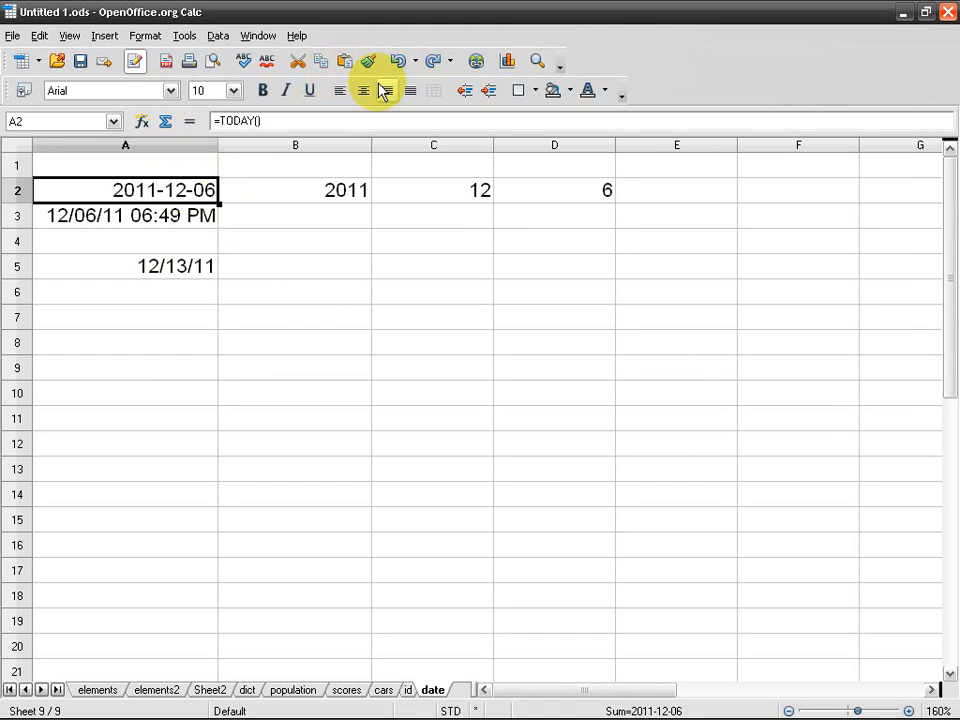
left_click(160, 270)
left_click(238, 266)
left_click(188, 196)
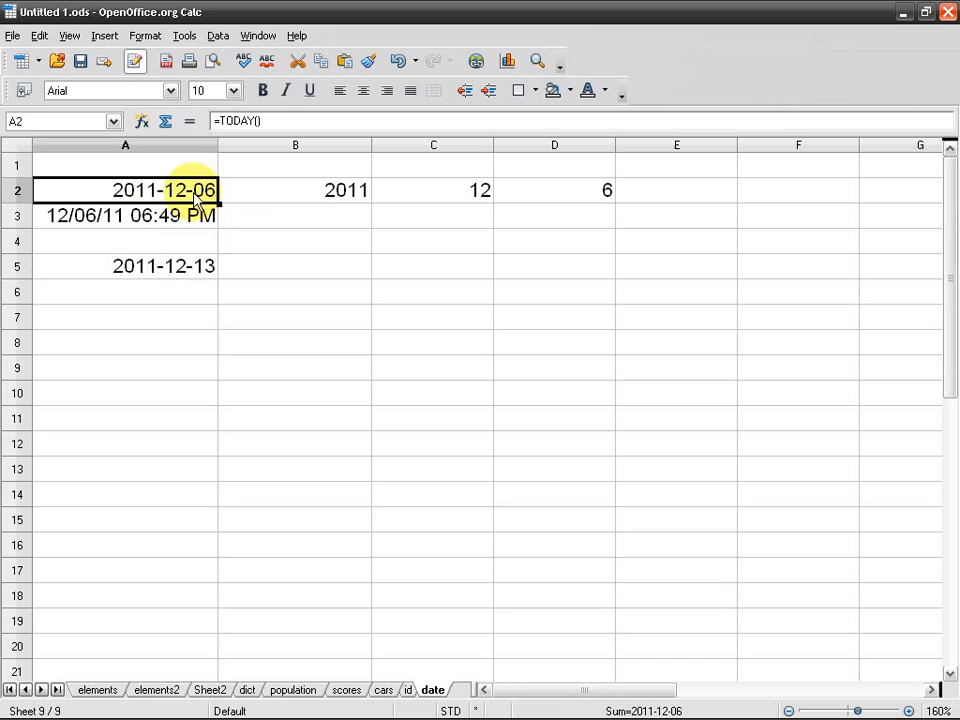
left_click(200, 276)
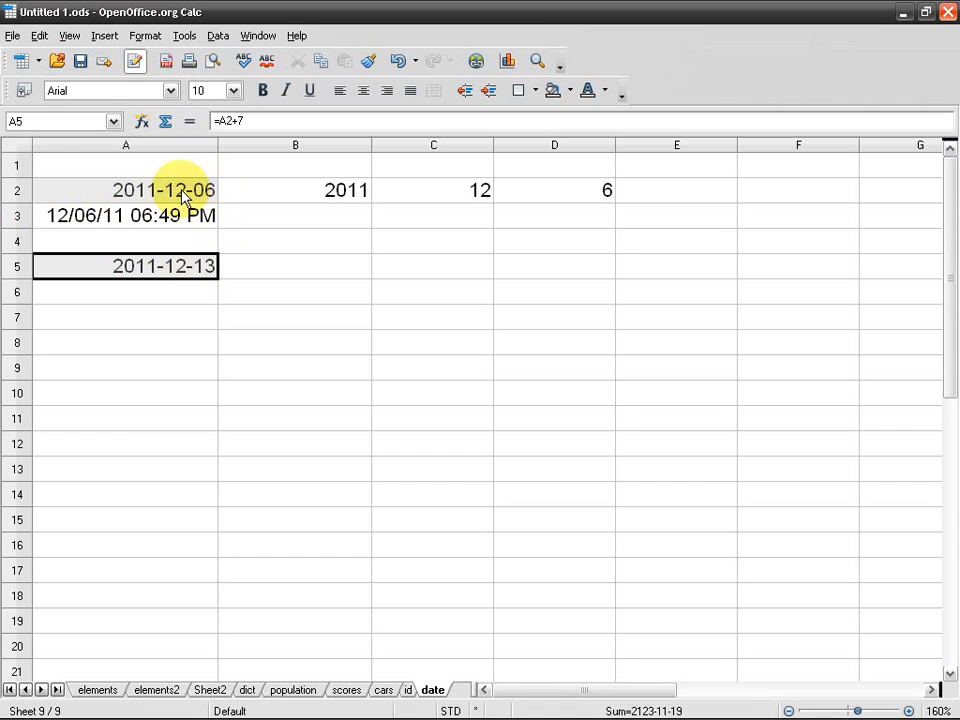
left_click(402, 61)
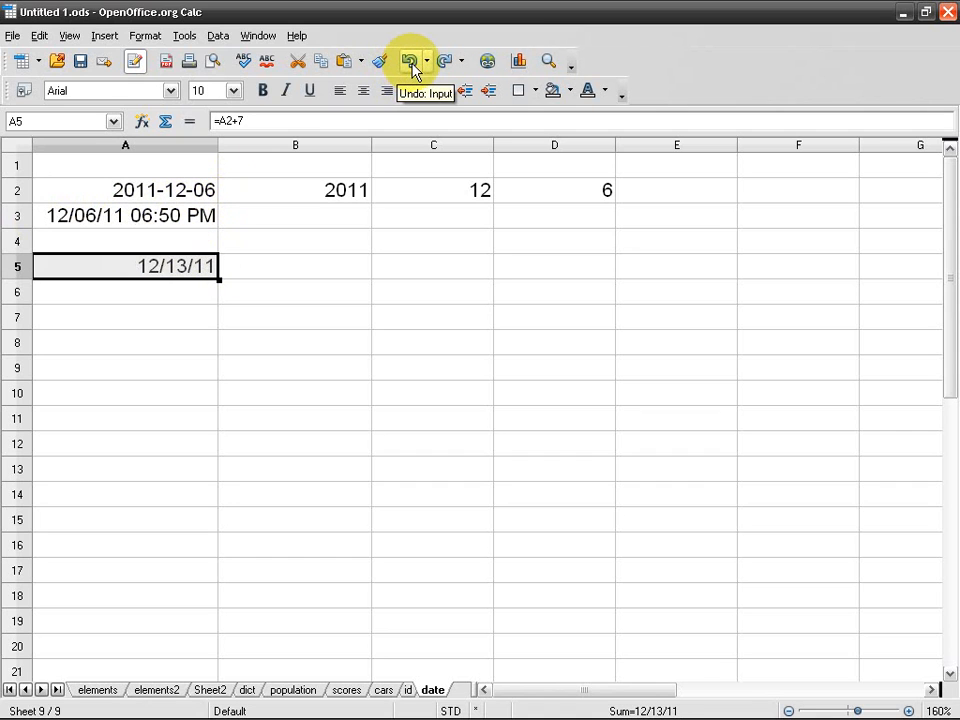
left_click(446, 61)
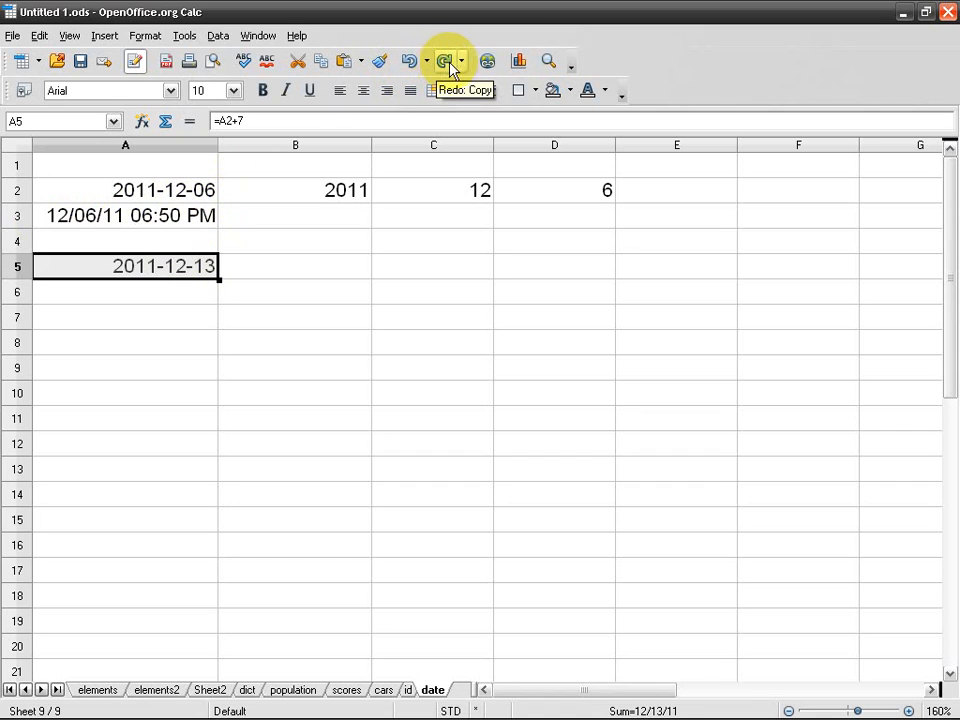
- Set cells A2 and A5 to the General format of the Number category
right_click(170, 203)
left_click(242, 230)
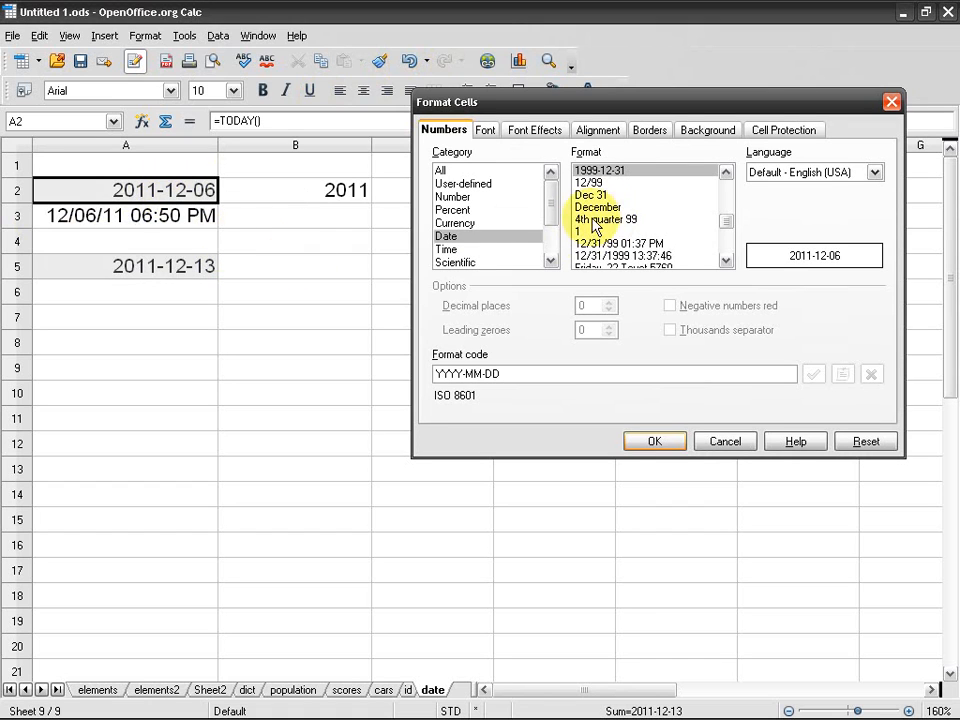
left_click(455, 197)
left_click(654, 441)
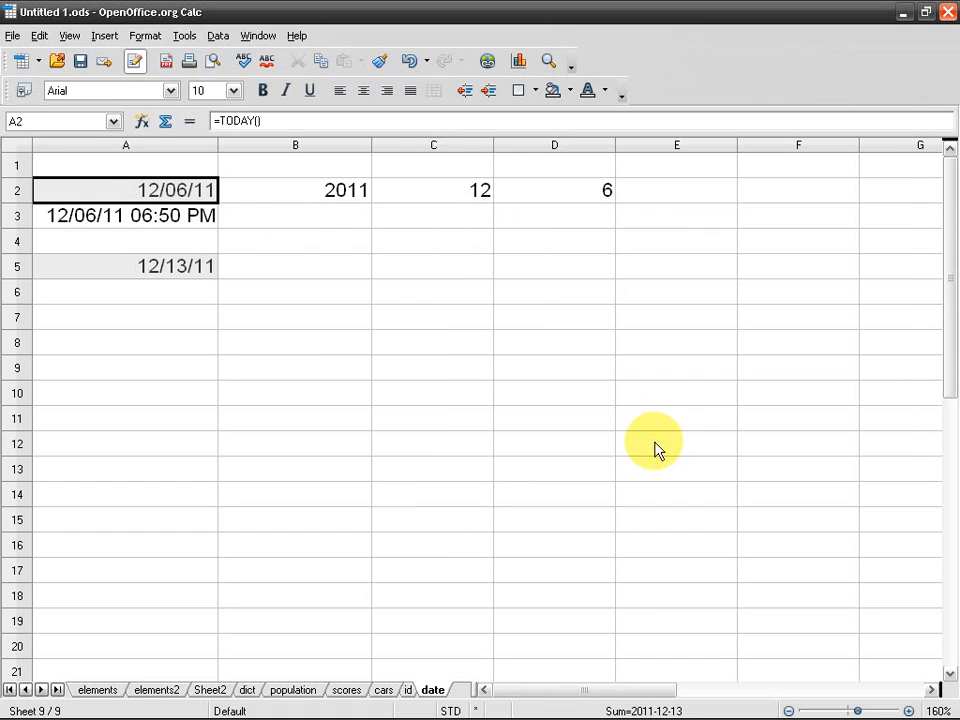
- Apply the Text format to cells A2 and A5 so their dates show as serial numbers
right_click(196, 185)
left_click(272, 225)
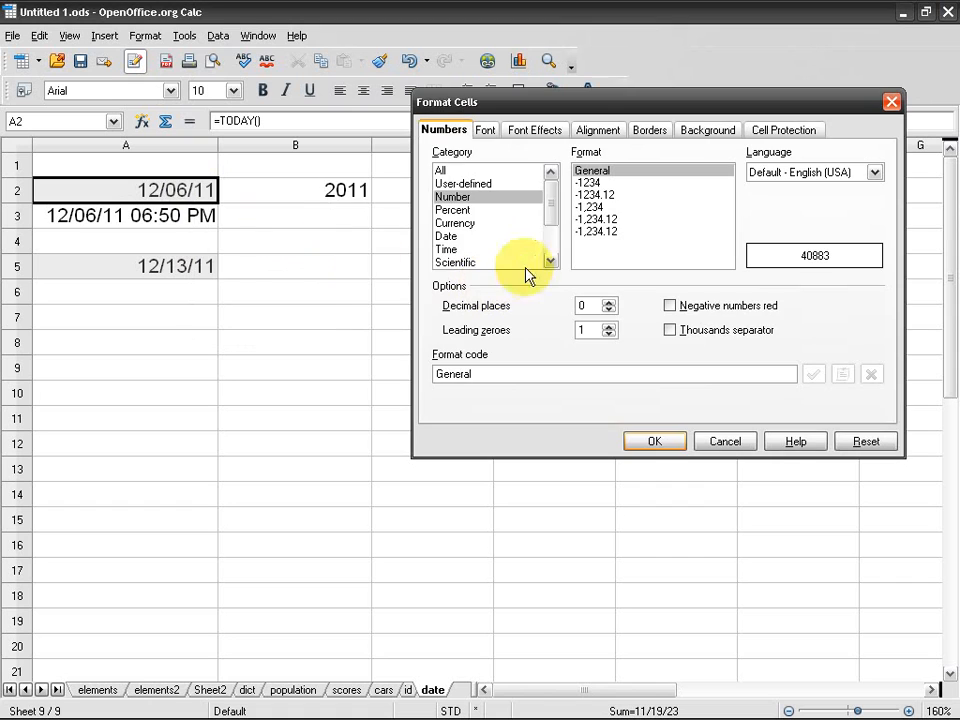
left_click_drag(551, 208, 553, 253)
left_click(462, 250)
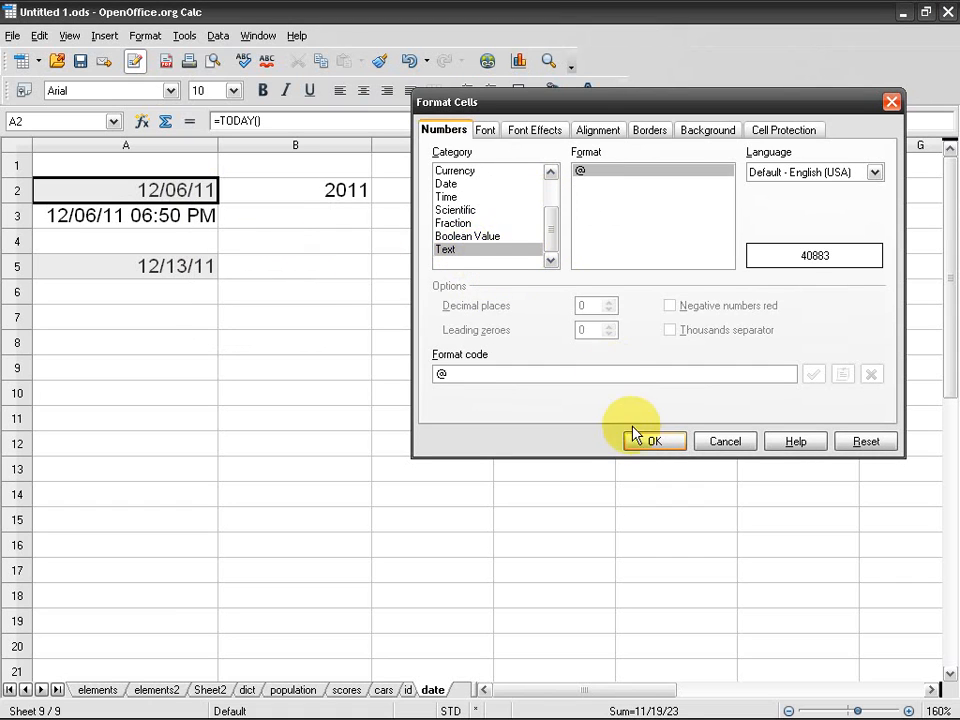
left_click(645, 441)
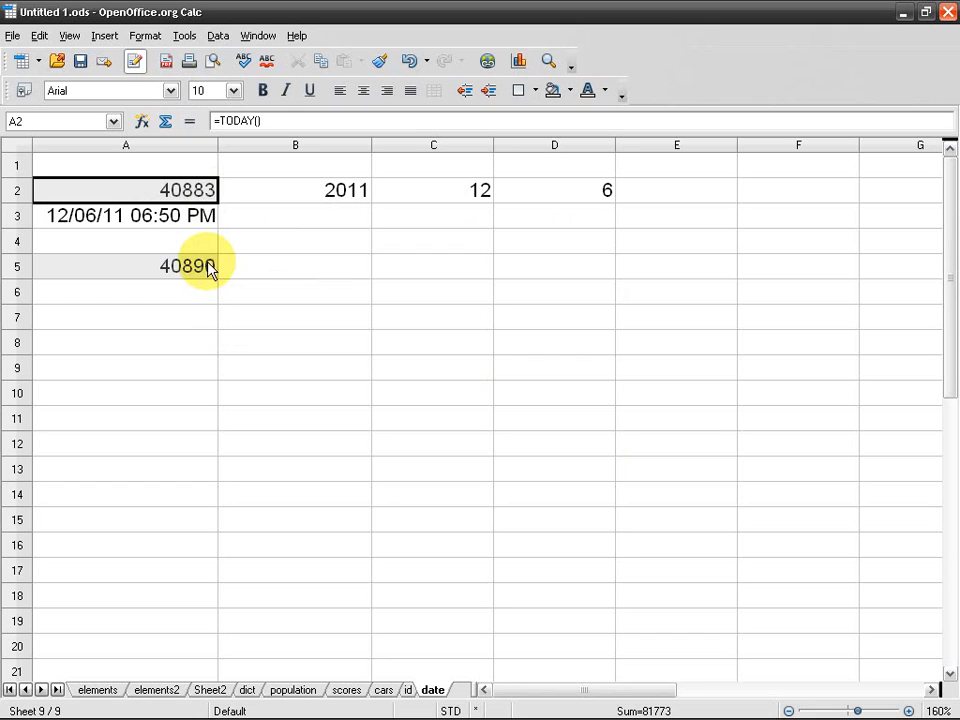
- Insert the Date&Time function WEEKDAY in cell A6 through the Function Wizard, with today() as its Number argument
left_click(183, 300)
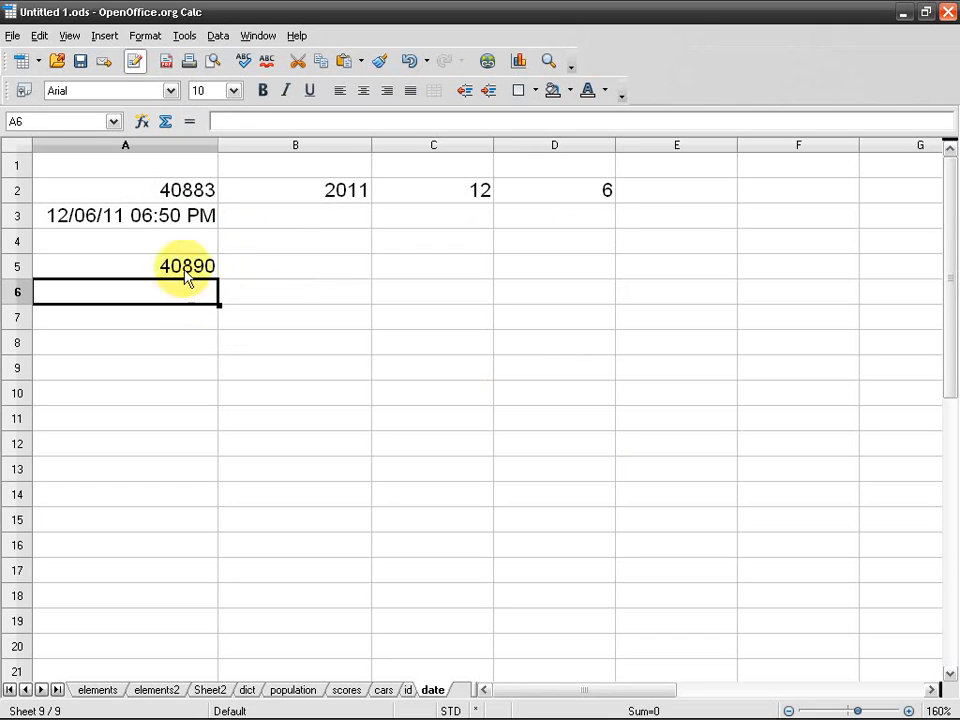
left_click(141, 121)
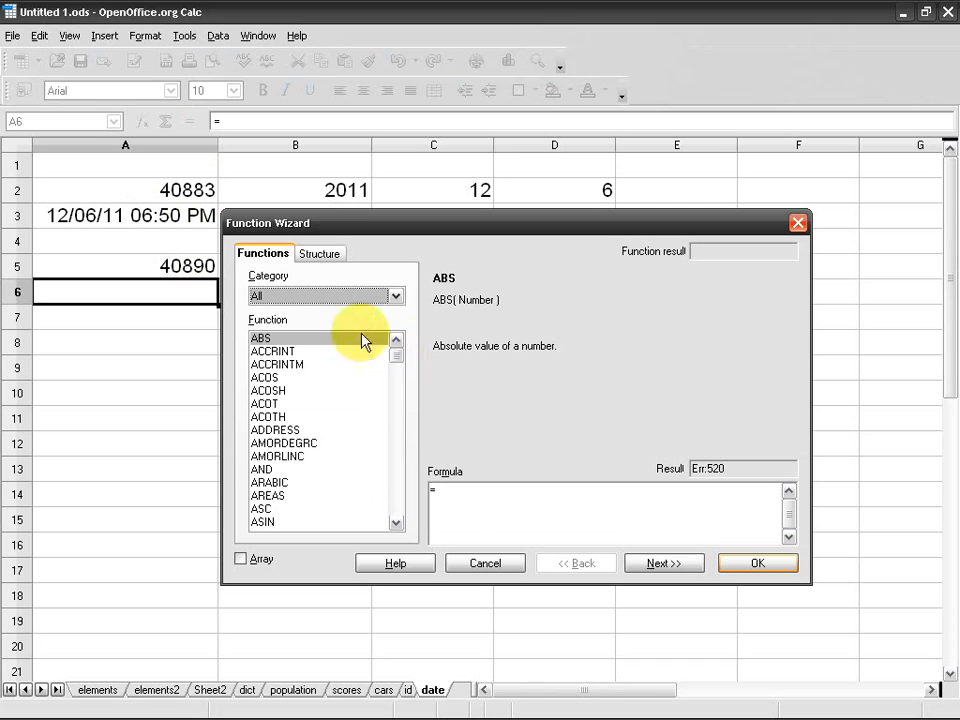
left_click(330, 296)
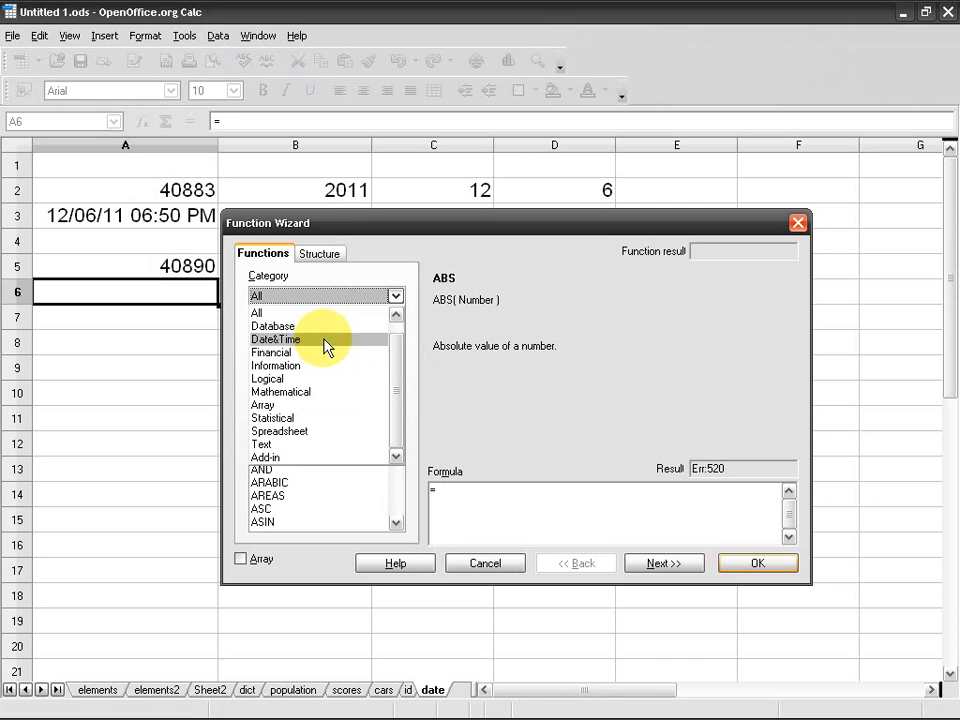
left_click(325, 340)
left_click(320, 403)
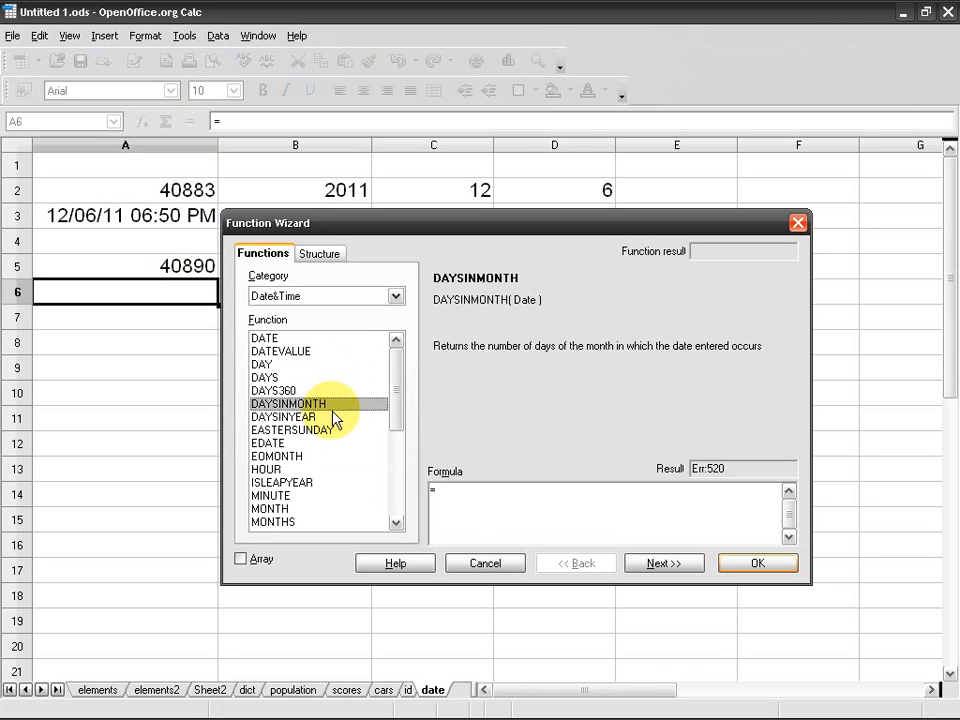
left_click_drag(393, 386, 396, 476)
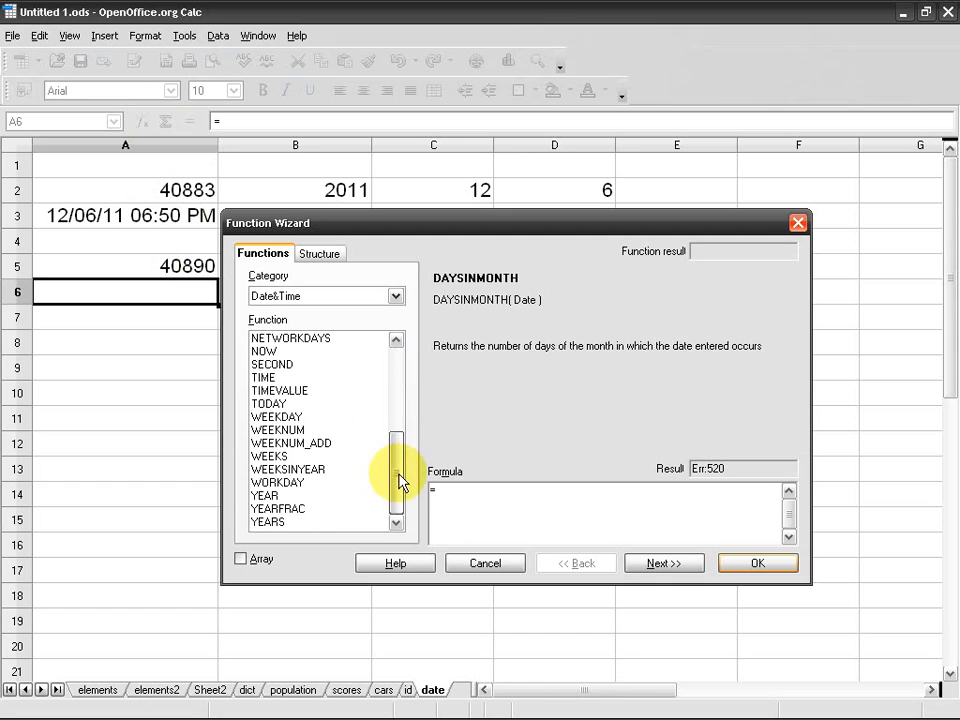
left_click(305, 418)
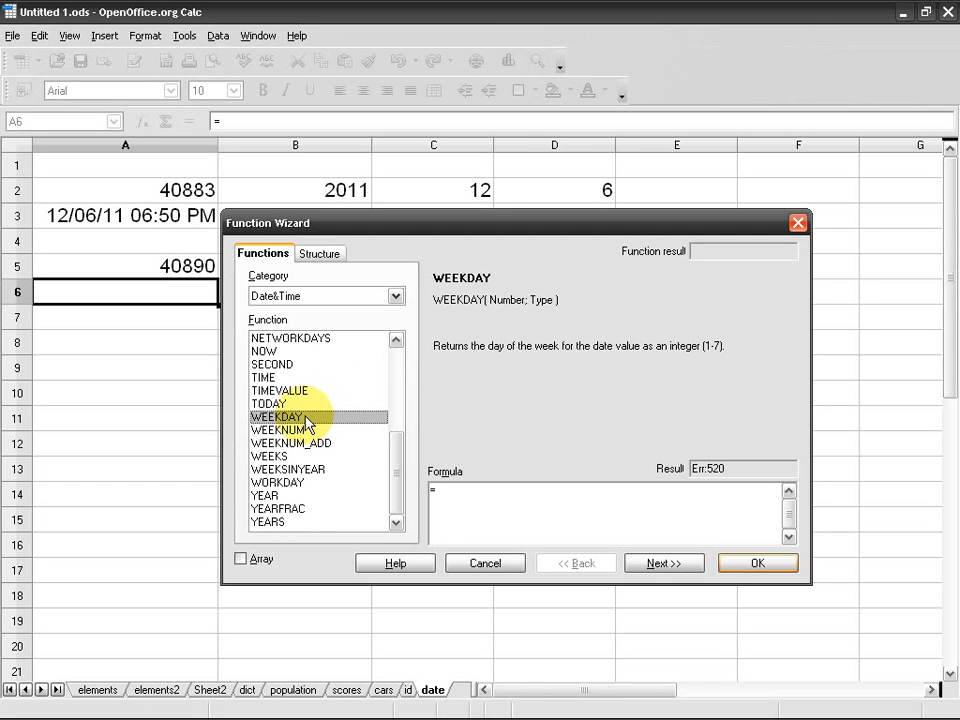
double_click(305, 418)
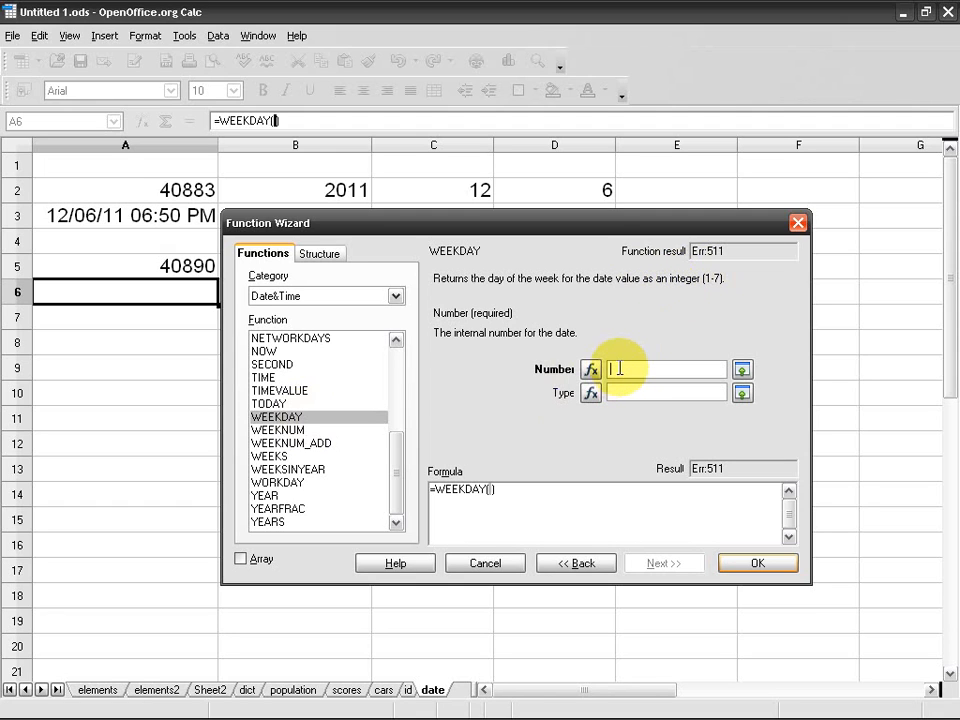
type("today()")
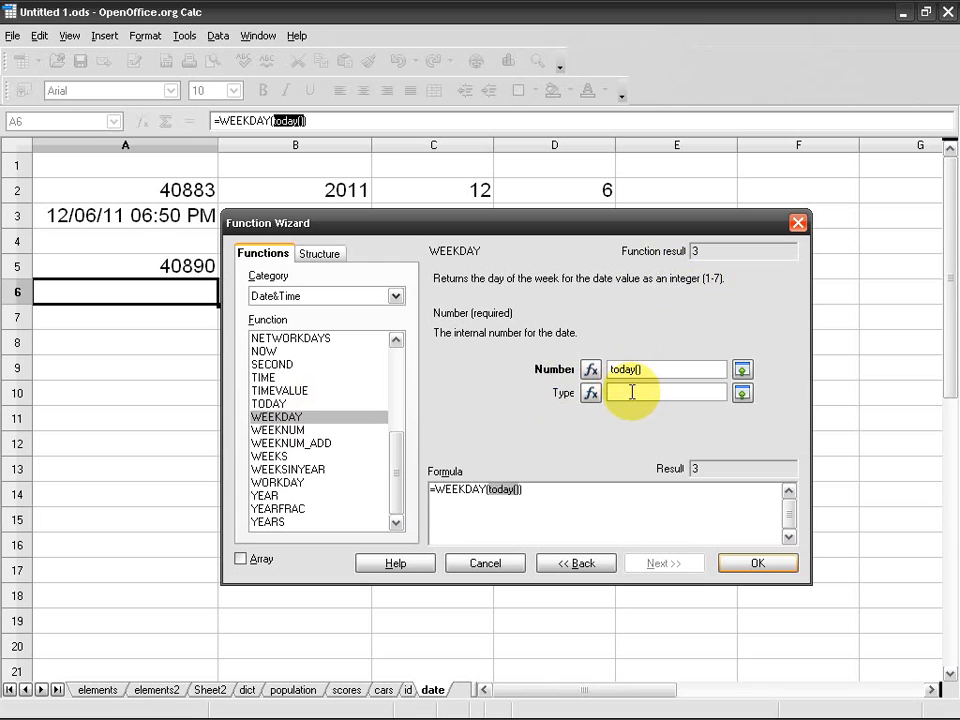
left_click(748, 566)
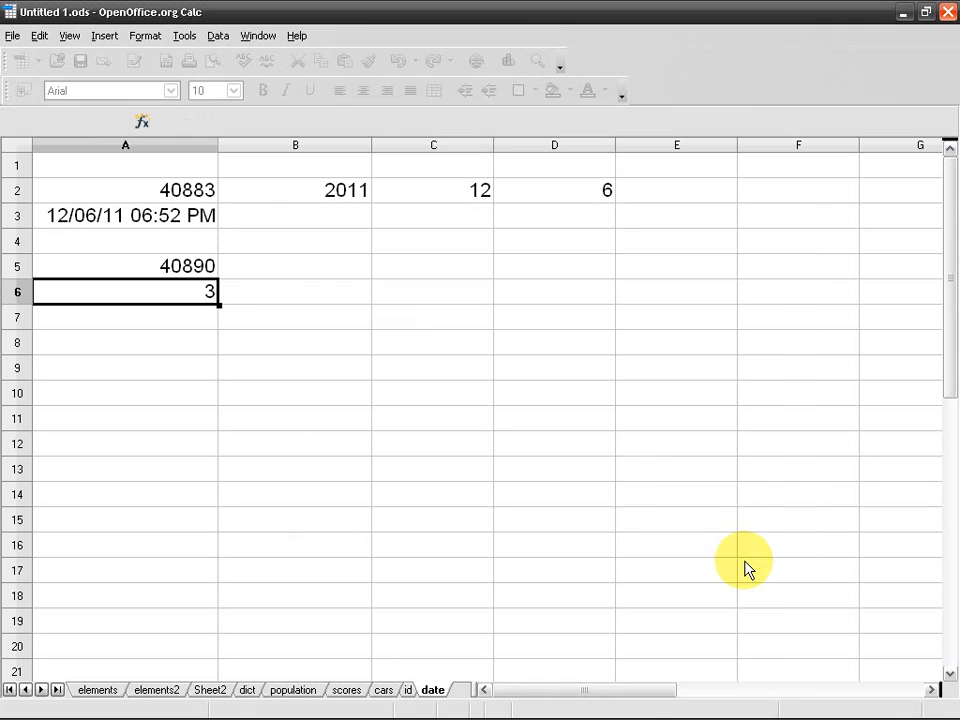
double_click(197, 292)
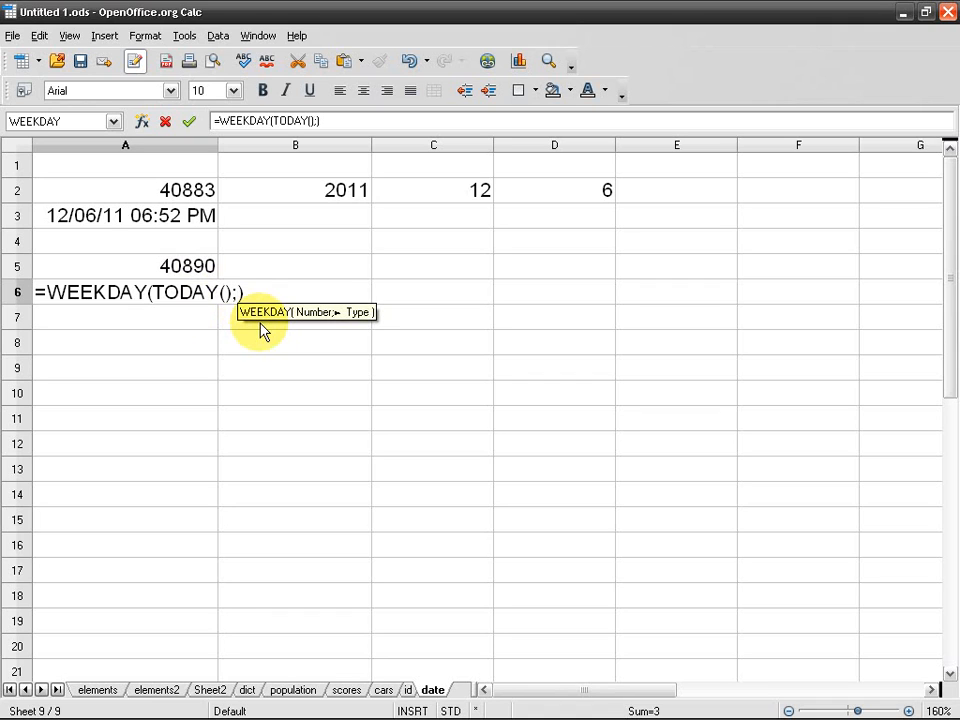
key("BackSpace")
key("Return")
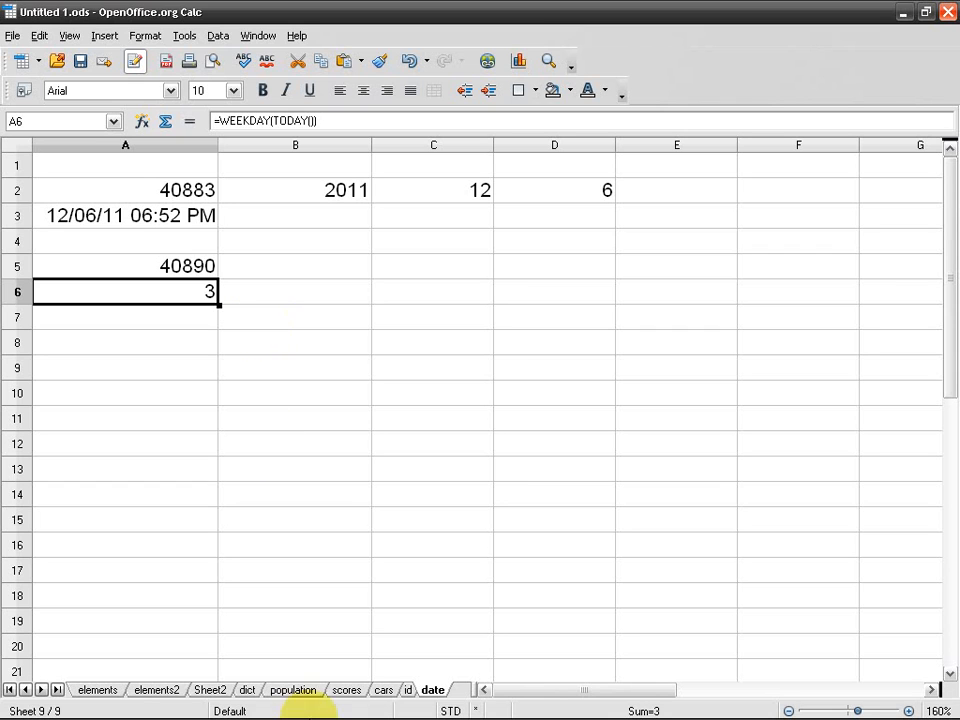
- Add a second argument, Type 2, to the WEEKDAY formula in cell A6 so it reads =WEEKDAY(TODAY();2)
double_click(205, 291)
left_click(228, 291)
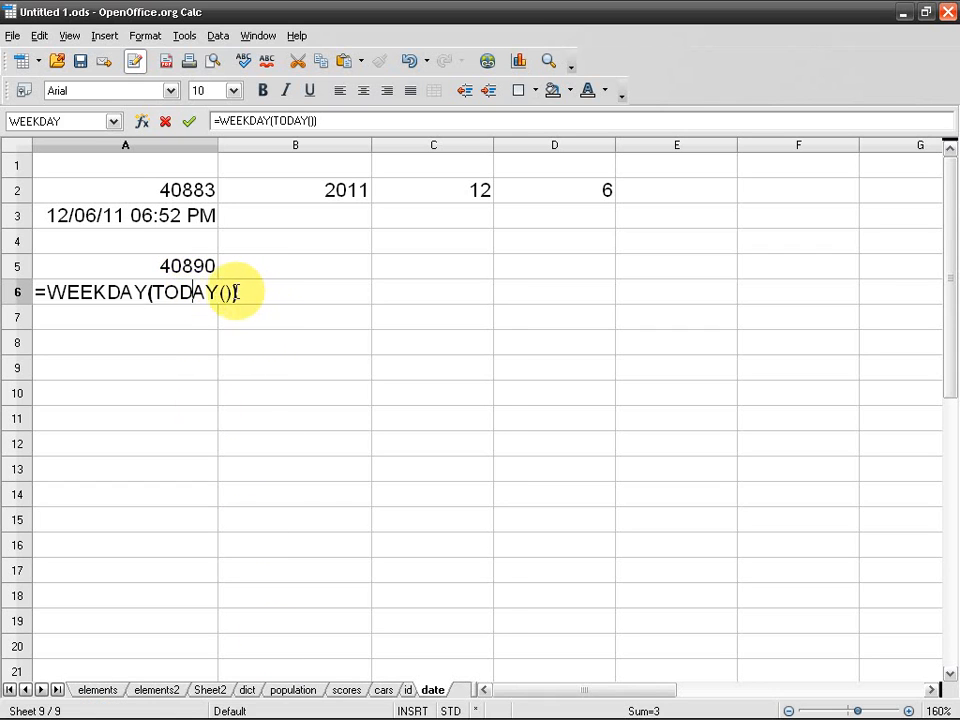
type(";")
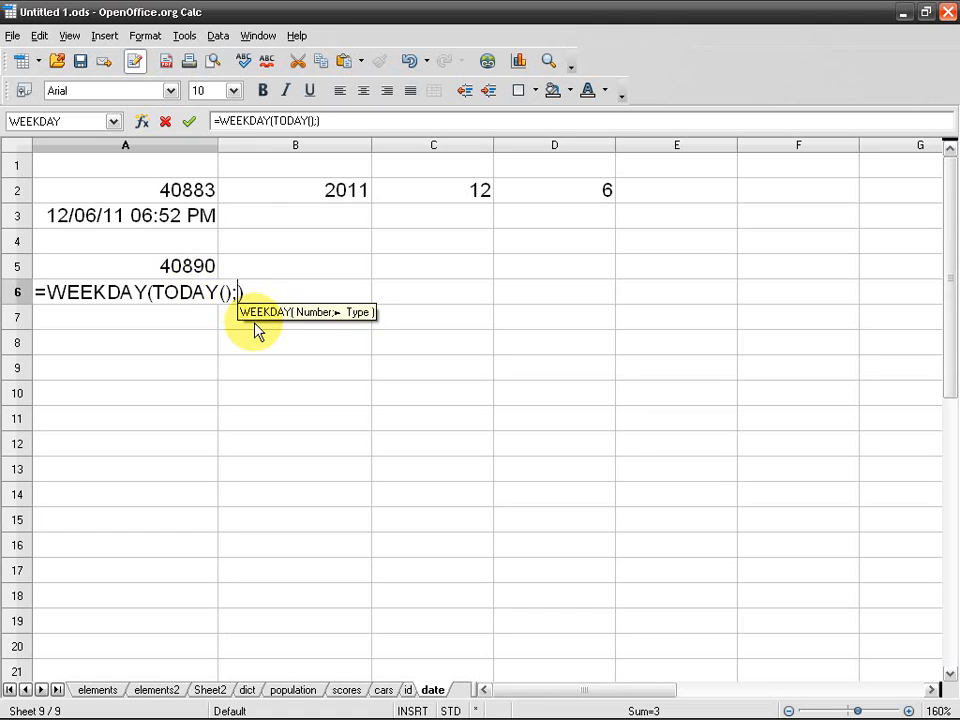
type("2")
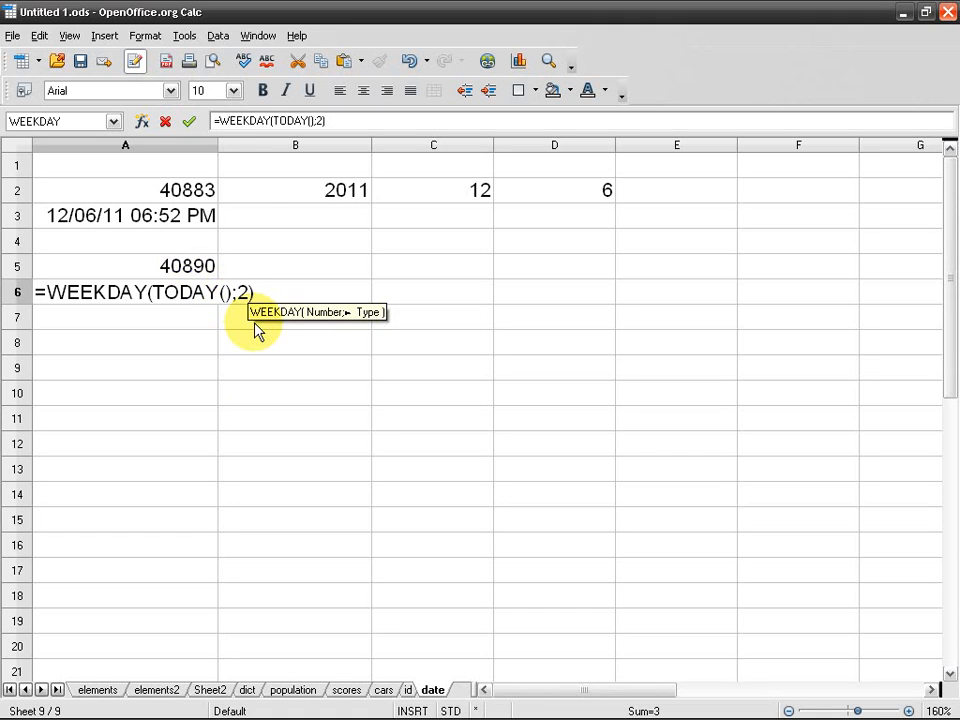
key("Return")
- Change the Type argument of the WEEKDAY formula in cell A6 to 1
left_click(212, 298)
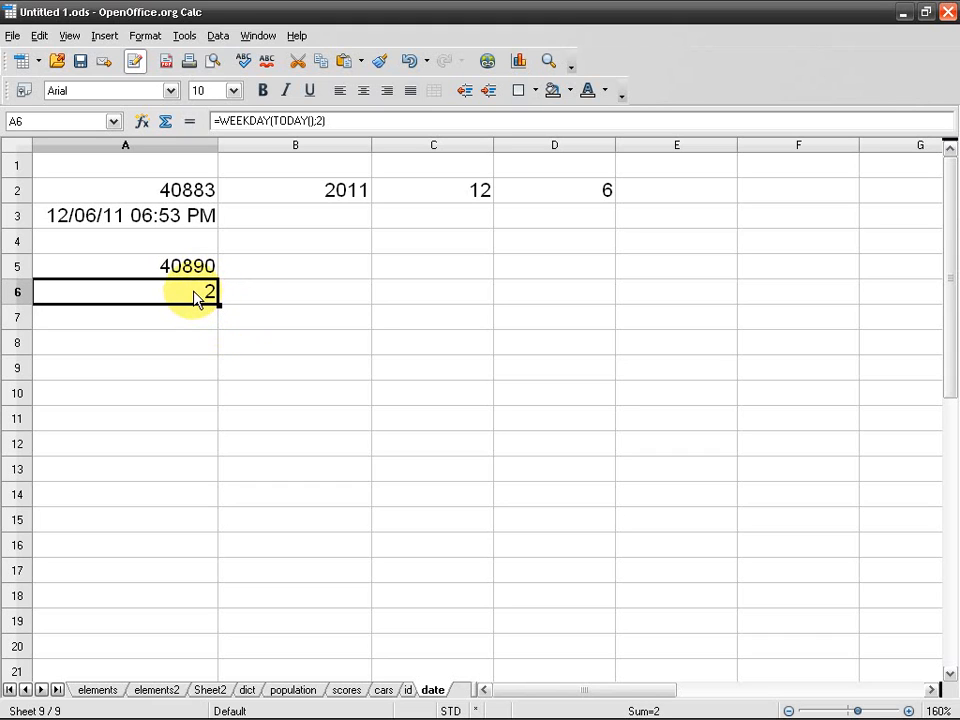
key("F2")
key("BackSpace")
type("1")
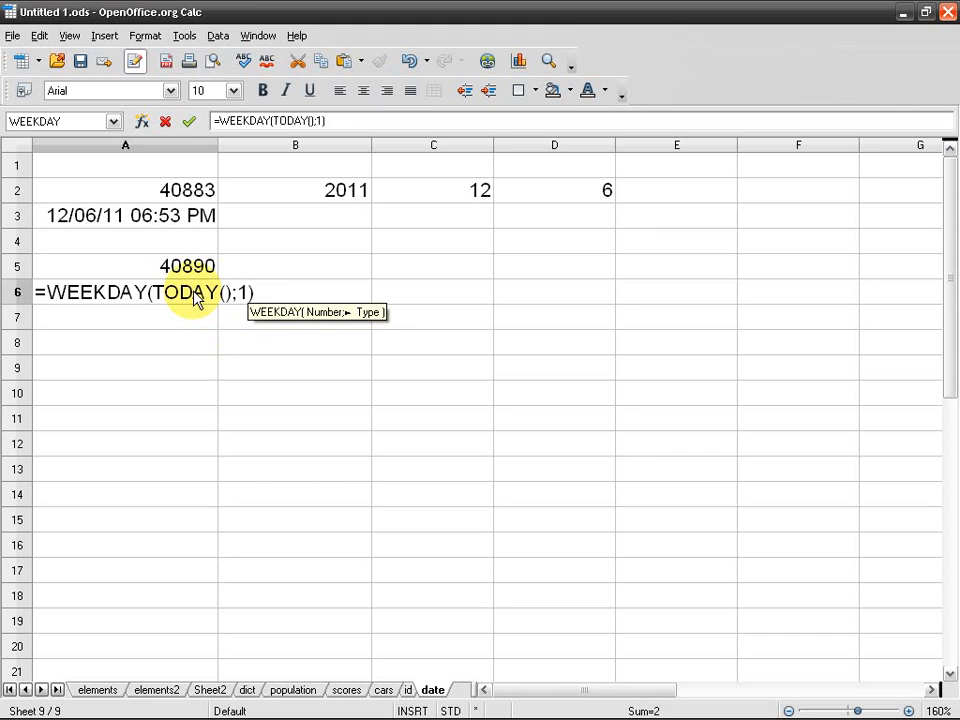
key("Return")
- Set the Type argument in cell A6 to 3, making the formula =WEEKDAY(TODAY();3), and reselect the cell
left_click(197, 298)
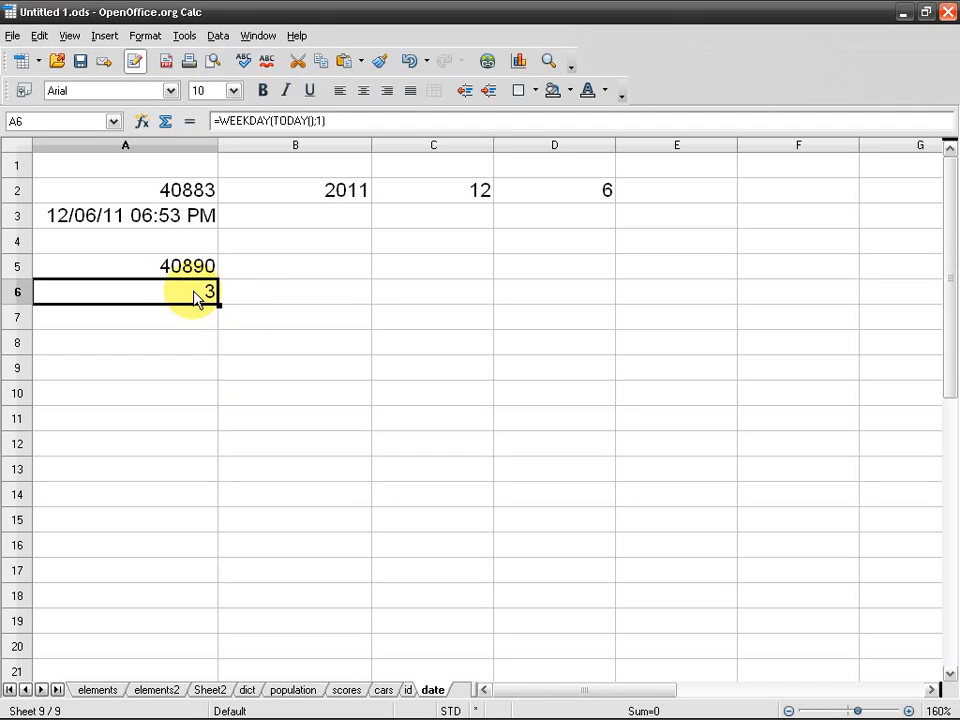
double_click(197, 298)
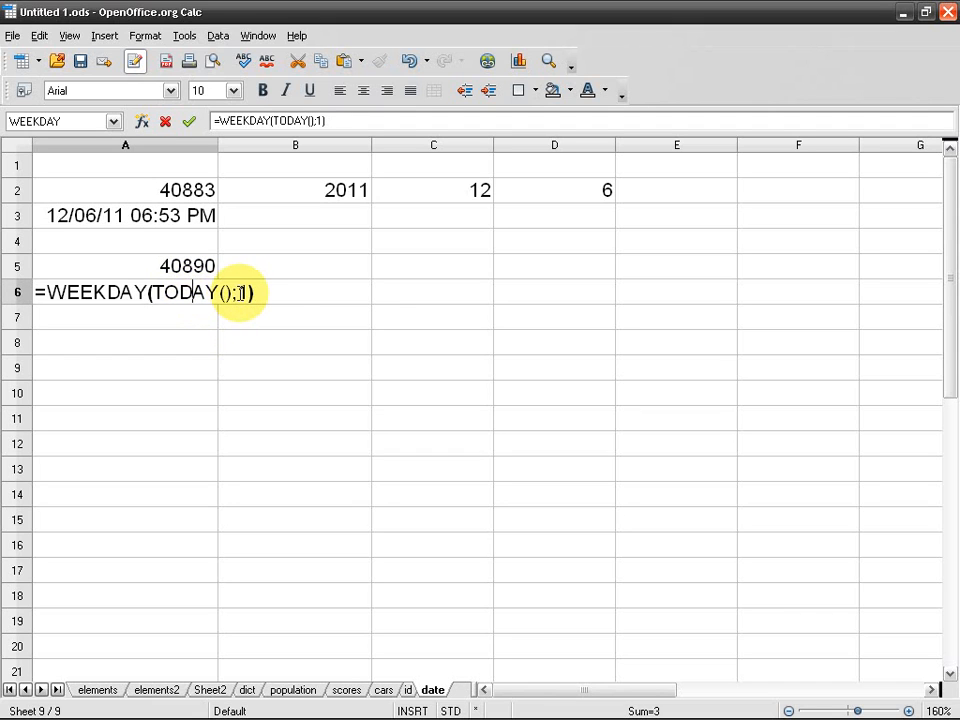
double_click(241, 293)
type("2")
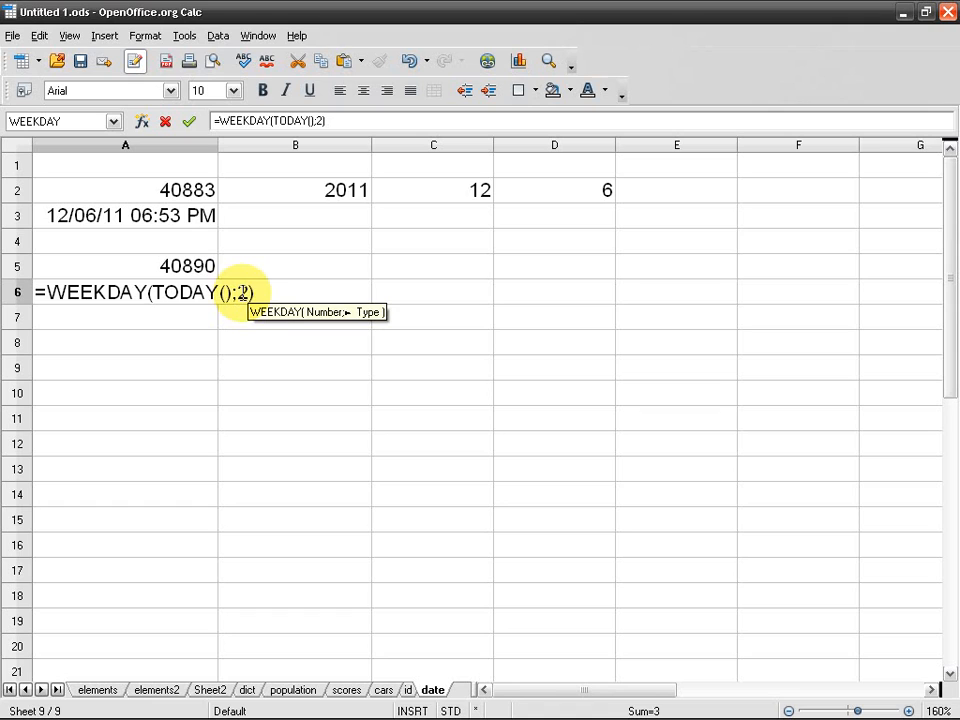
key("BackSpace")
type("3")
key("Return")
left_click(193, 290)
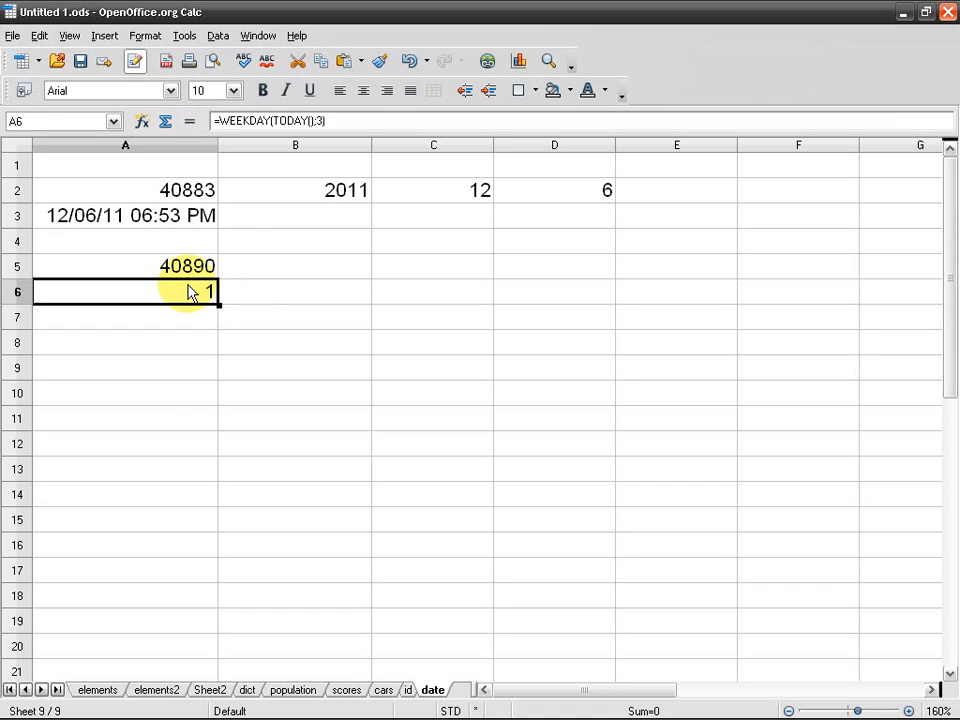